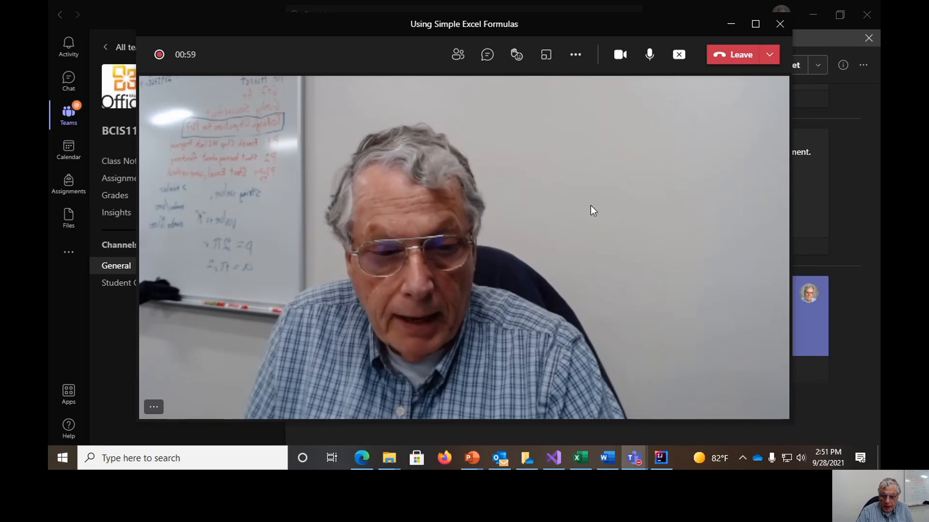
# Switch to the Test Scheduling workbook in Excel and add a new worksheet named "Using a Formula"
pyautogui.click(579, 458)
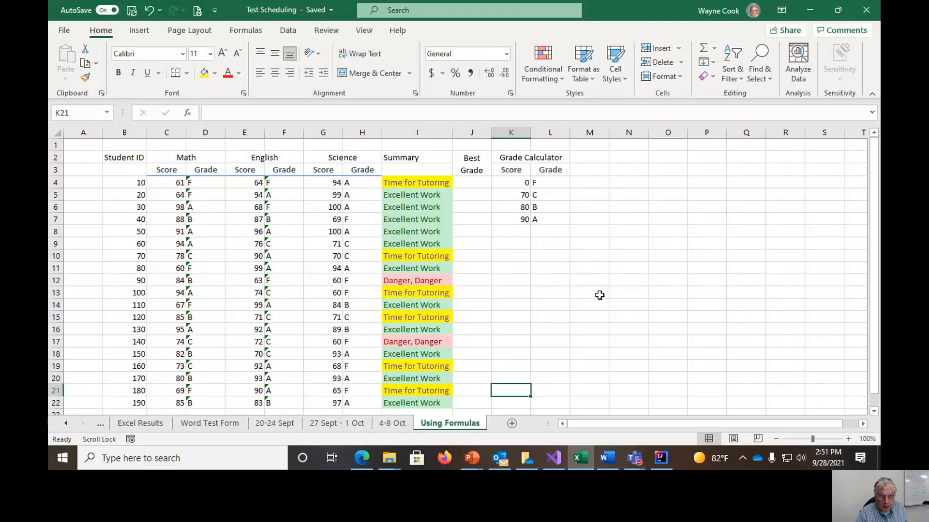
pyautogui.click(511, 424)
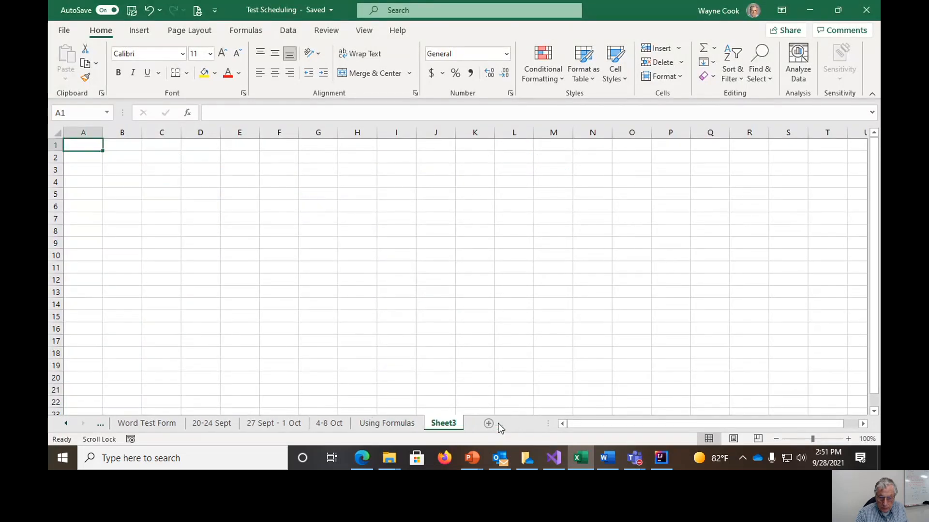
pyautogui.doubleClick(453, 424)
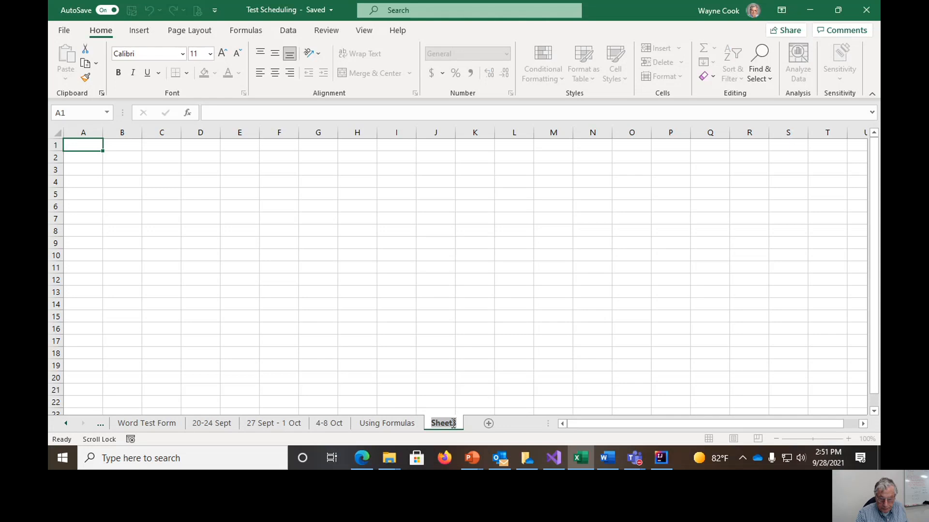
pyautogui.write('Using a Formula')
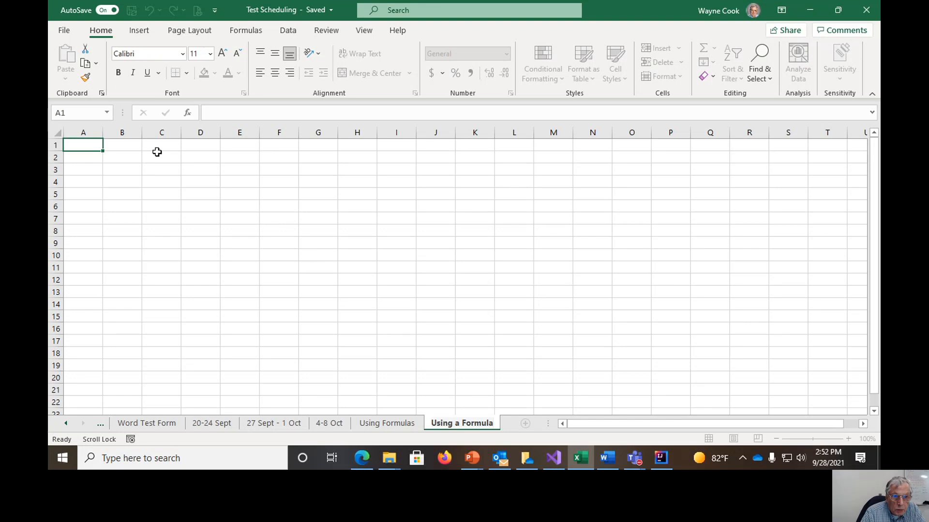
# Narrow column A on the new sheet and consult the Using Formulas sheet for its heading layout
pyautogui.click(126, 158)
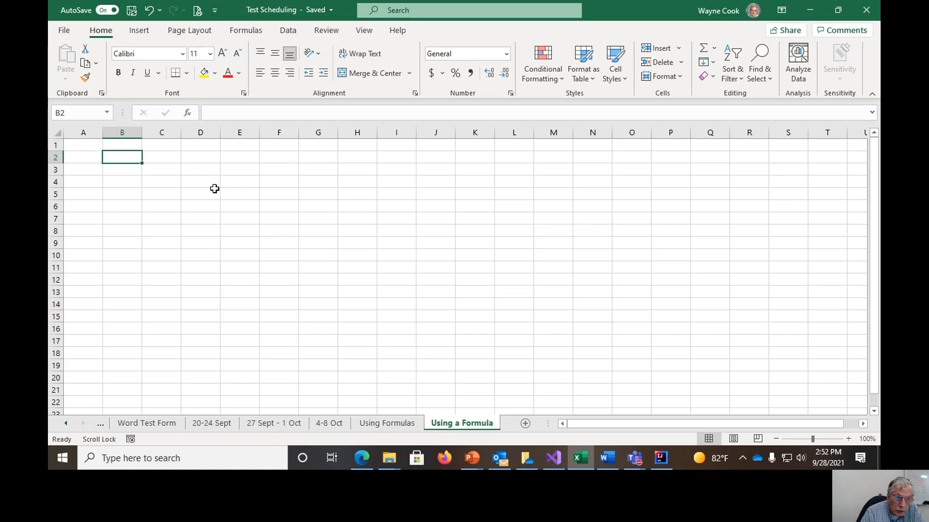
pyautogui.moveTo(103, 134); pyautogui.dragTo(77, 133)
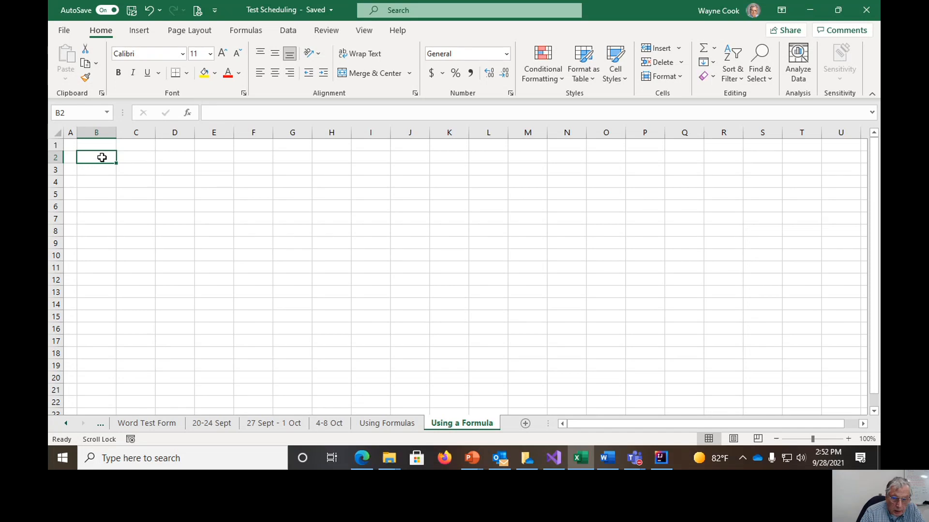
pyautogui.click(380, 425)
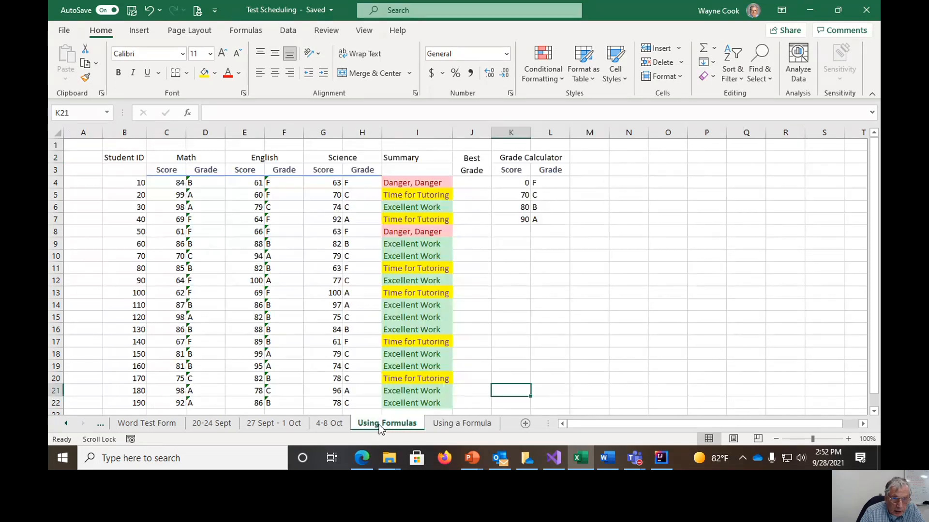
pyautogui.click(469, 424)
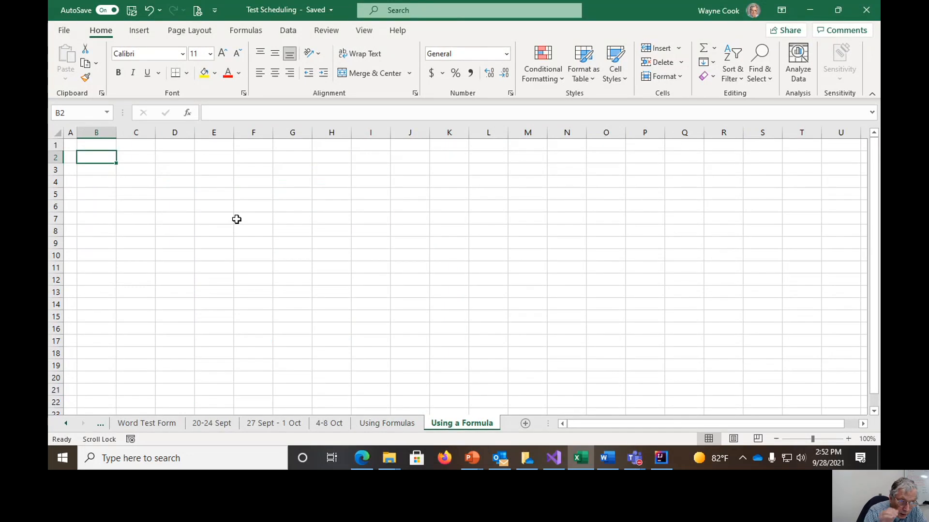
# Enter the headings "Student ID" in B2 and "Math" in C2
pyautogui.write('S')
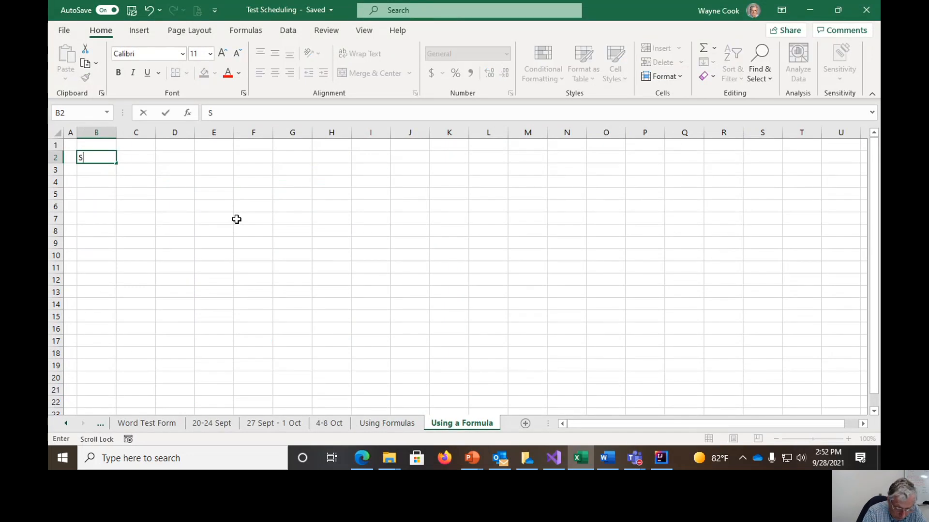
pyautogui.write('tudent ID')
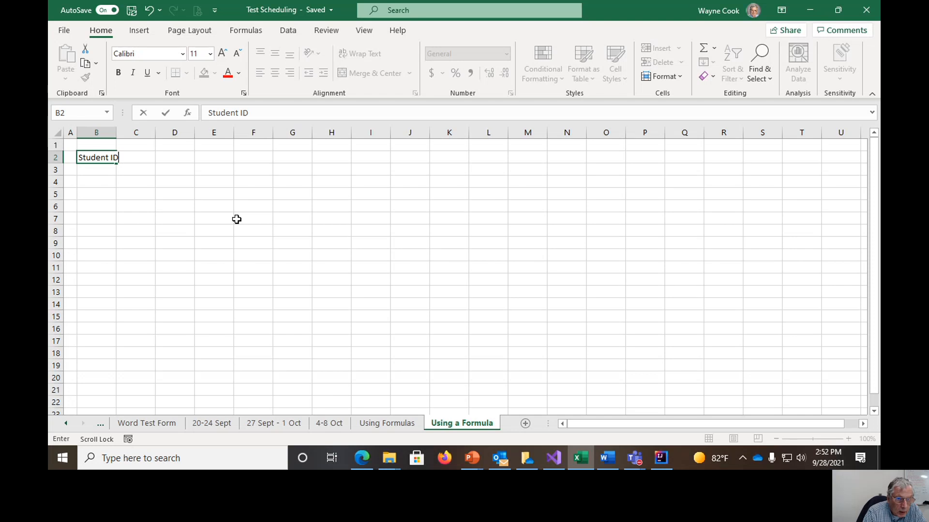
pyautogui.press('Tab')
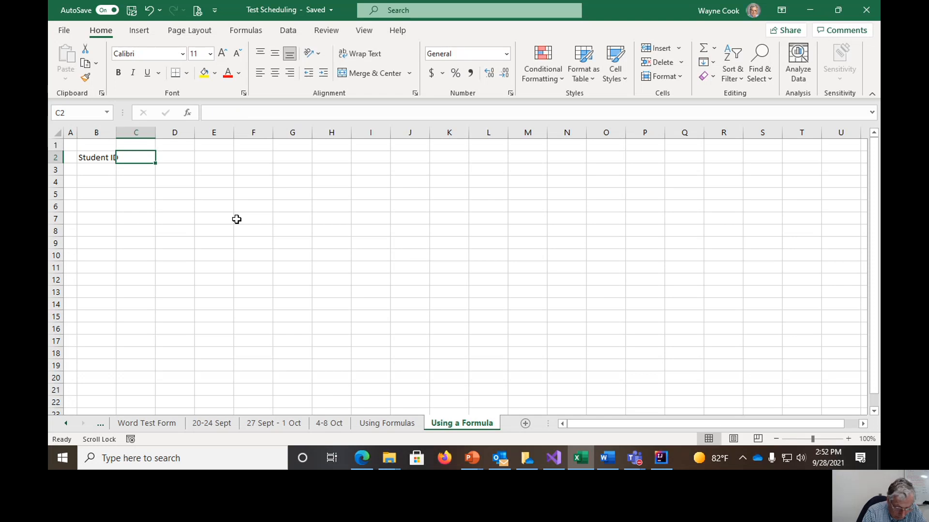
pyautogui.write('Math')
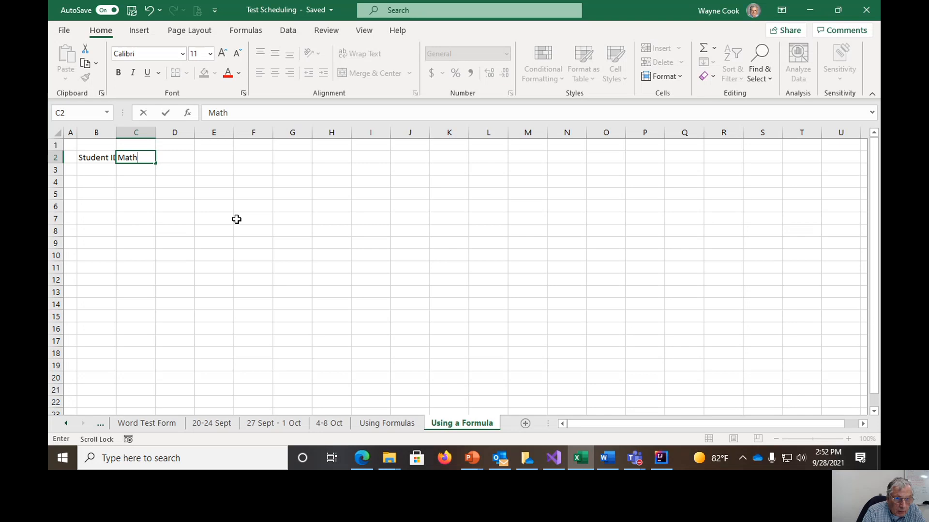
pyautogui.press('Tab')
pyautogui.press('Tab')
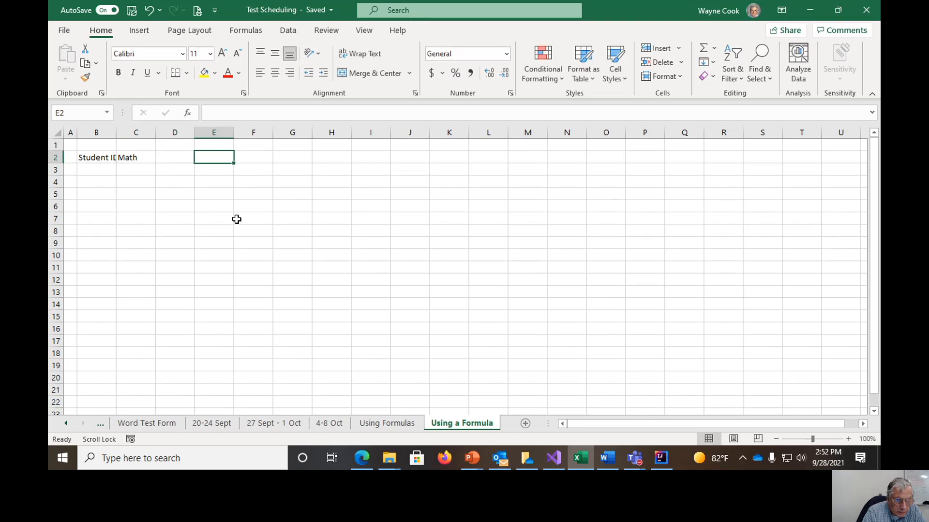
# Enter the headings "Science" in E2 and "English" in G2, leaving an empty column between subjects
pyautogui.write('Scienc')
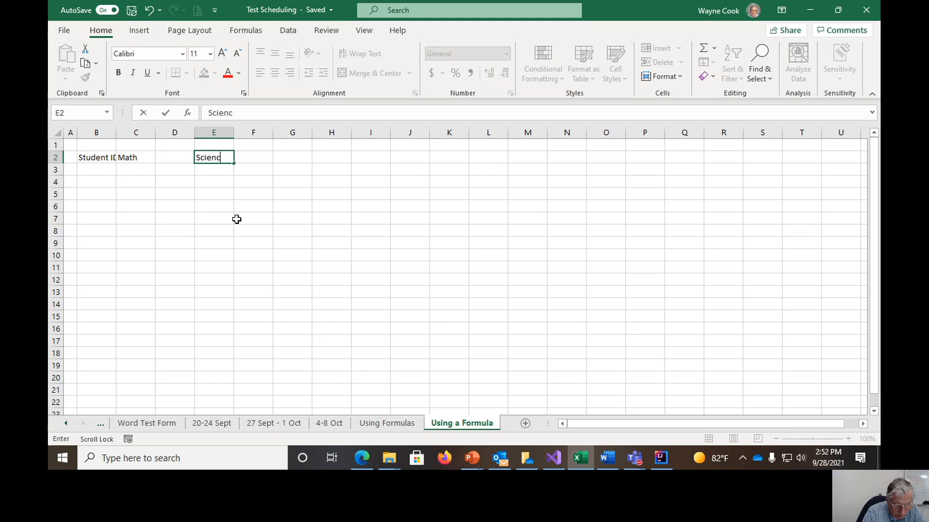
pyautogui.press('Tab')
pyautogui.press('Tab')
pyautogui.write('E')
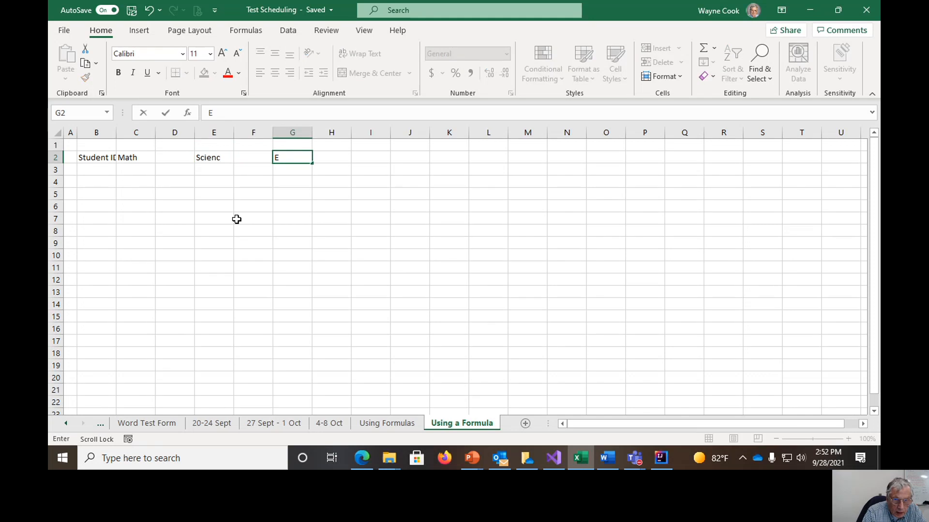
pyautogui.write('nglish')
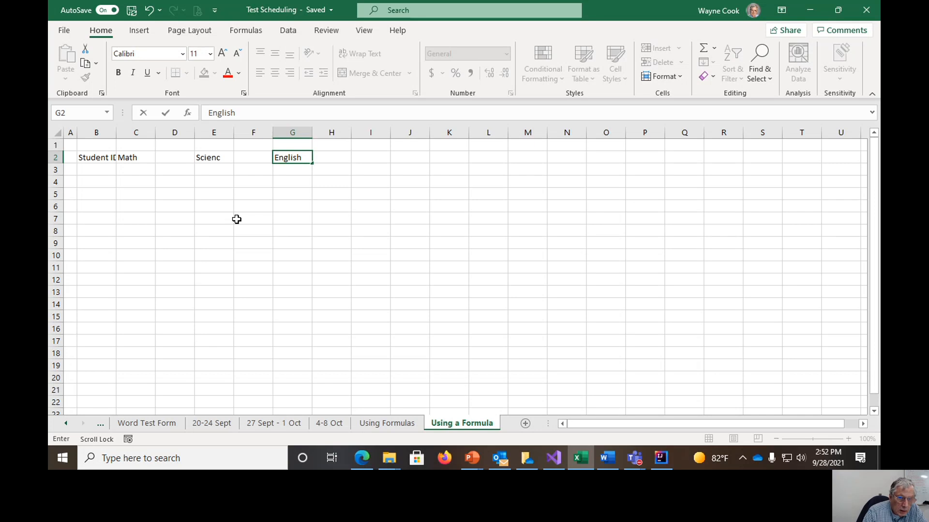
pyautogui.click(349, 207)
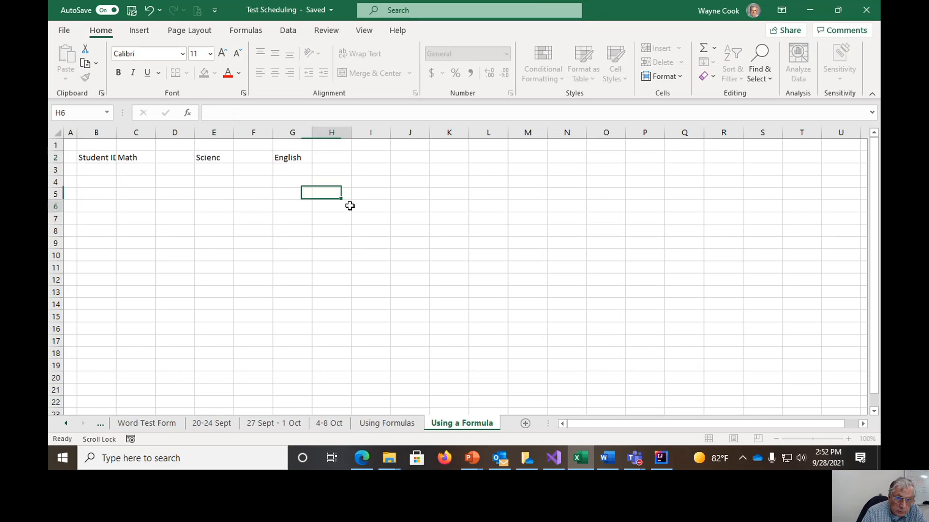
pyautogui.doubleClick(225, 158)
pyautogui.write('e')
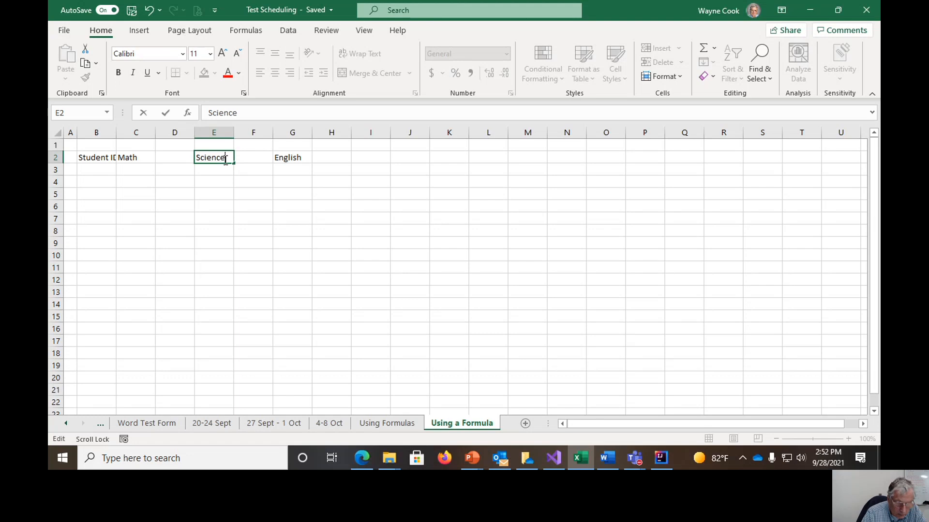
pyautogui.click(345, 181)
# Merge and center the subject headings across two columns each: Math over C2:D2, Science over E2:F2 and English over G2:H2
pyautogui.moveTo(126, 156); pyautogui.dragTo(167, 157)
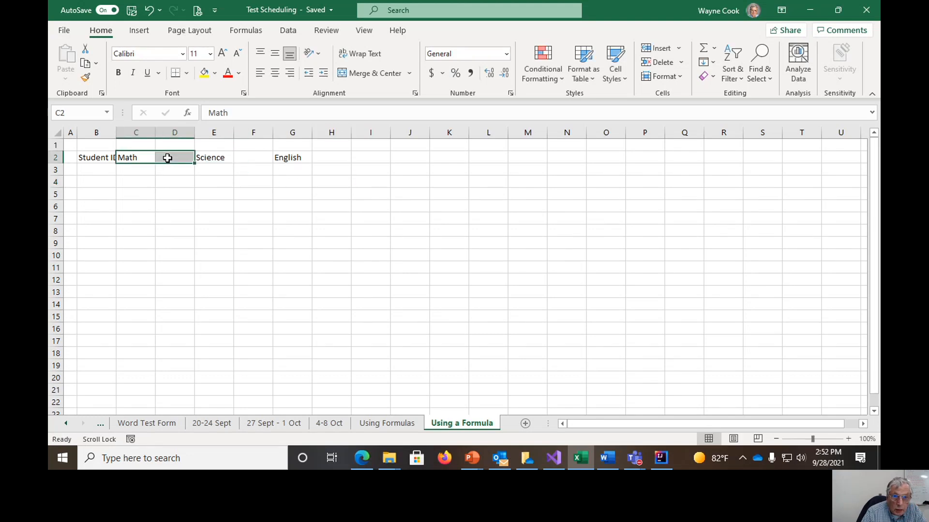
pyautogui.click(373, 75)
pyautogui.moveTo(208, 155); pyautogui.dragTo(243, 156)
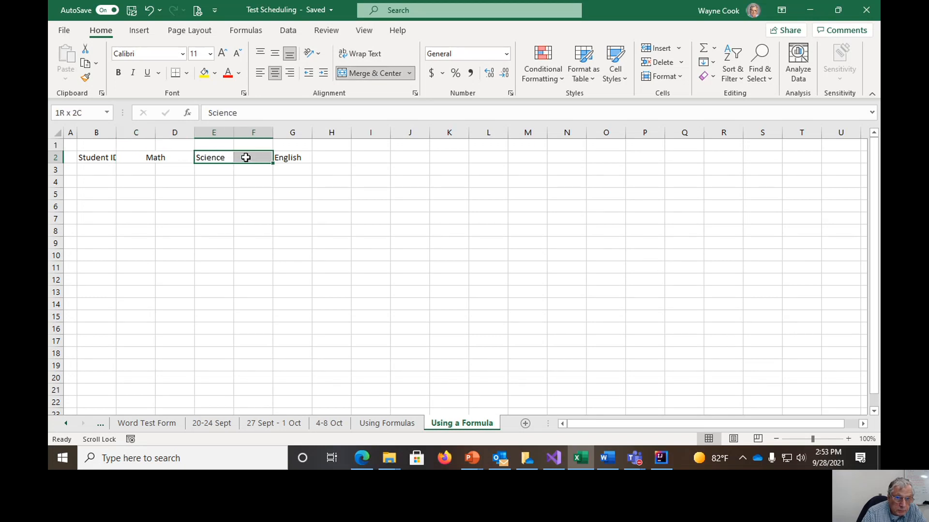
pyautogui.click(373, 73)
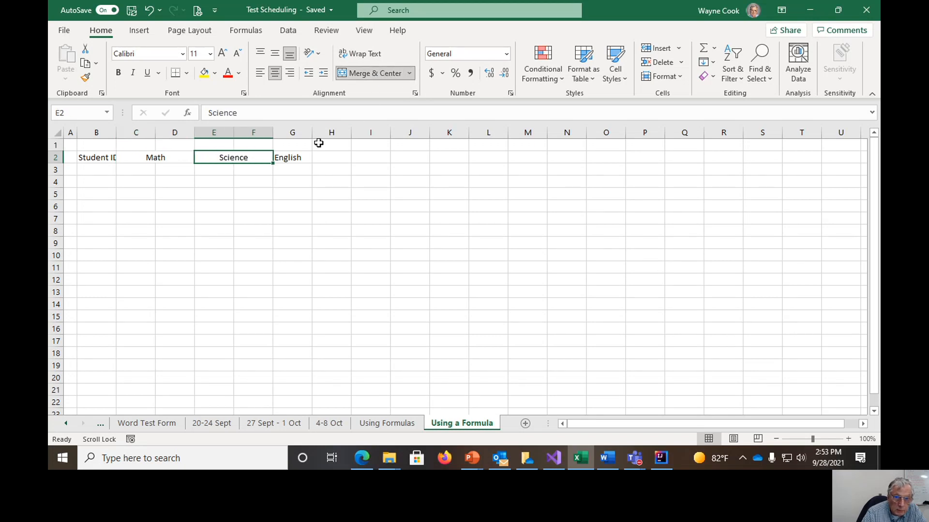
pyautogui.click(291, 157)
pyautogui.moveTo(290, 157); pyautogui.dragTo(321, 157)
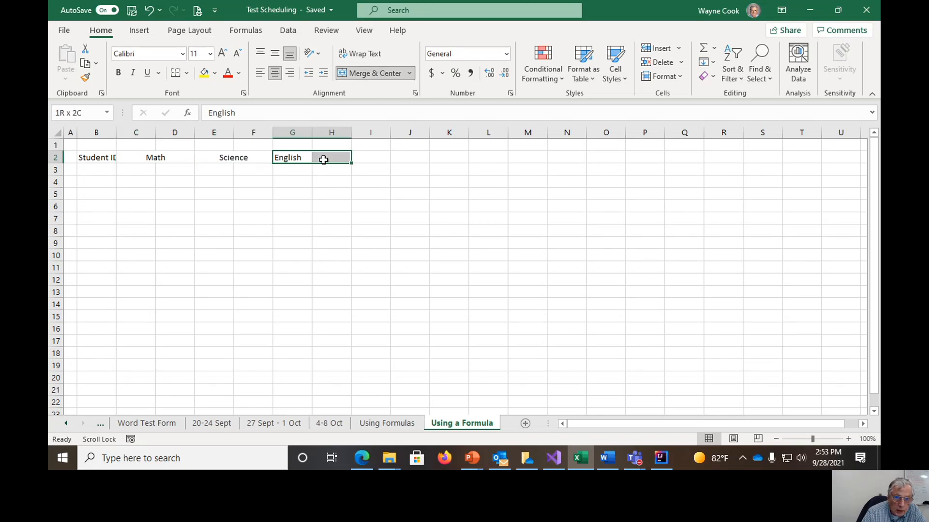
pyautogui.click(384, 73)
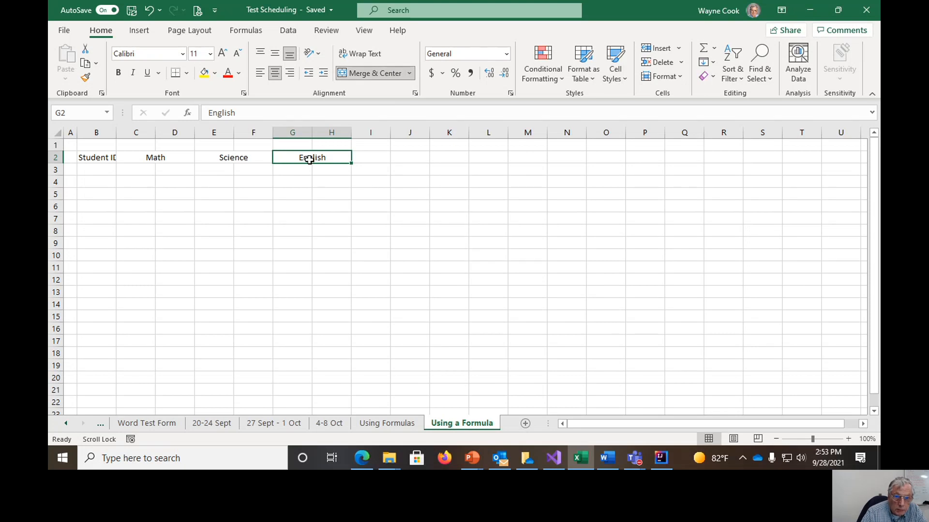
# Fit column B to the width of its heading and enter 10 as the first student ID in B3
pyautogui.doubleClick(116, 134)
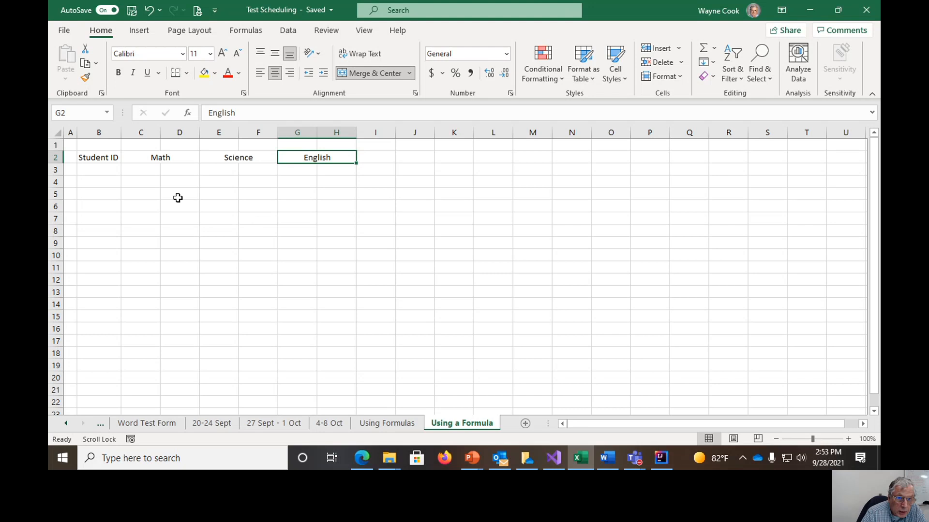
pyautogui.click(99, 171)
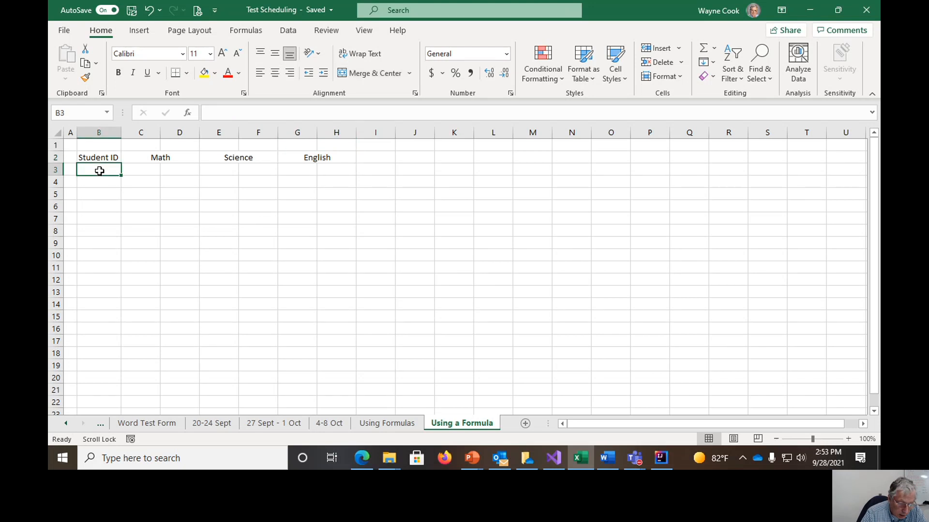
pyautogui.write('10')
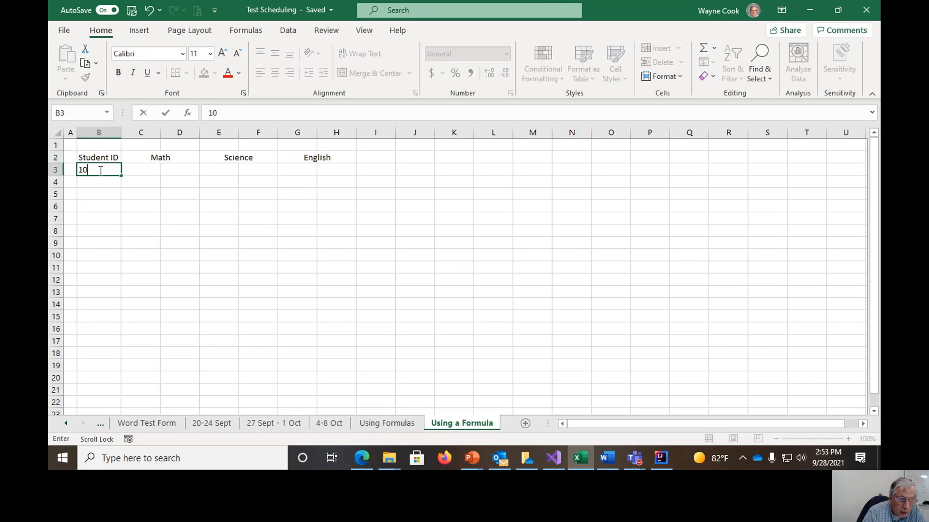
pyautogui.press('Return')
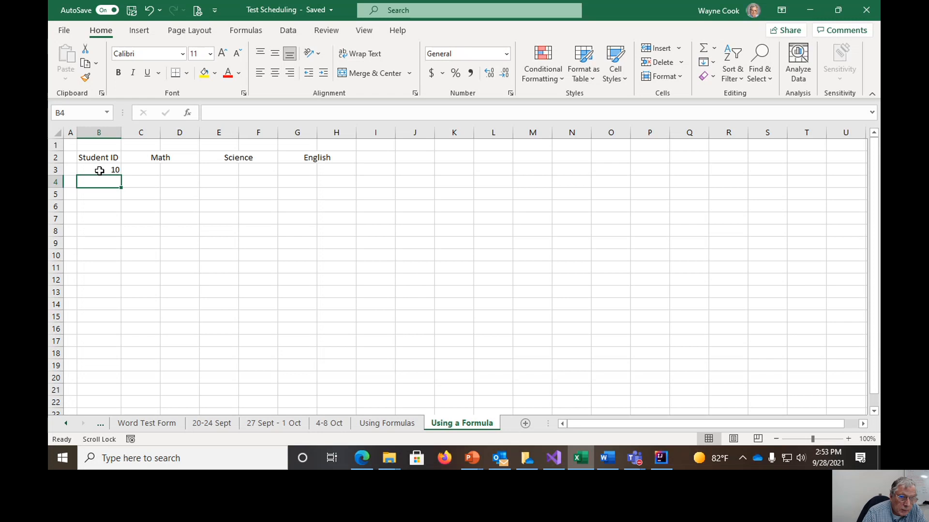
# Generate a random Math score in C3 with the formula =RANDBETWEEN(55,100)
pyautogui.click(152, 168)
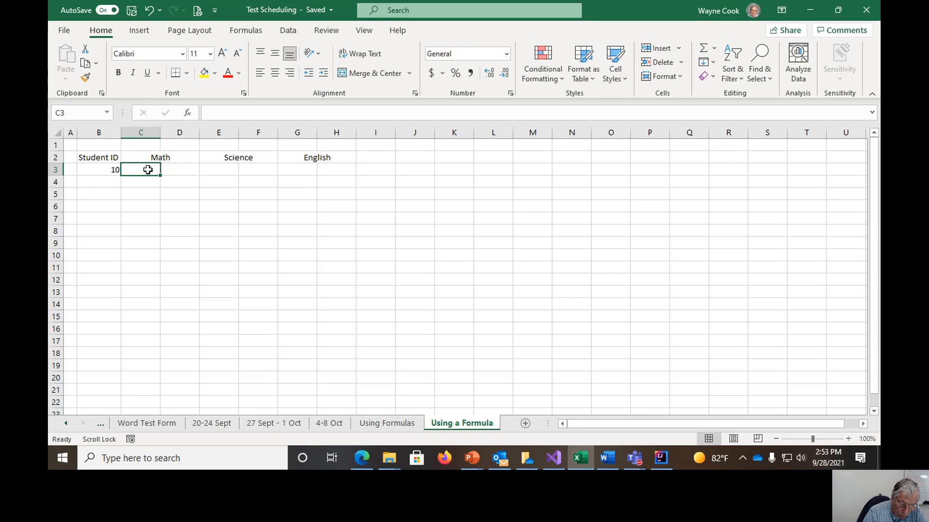
pyautogui.write('=')
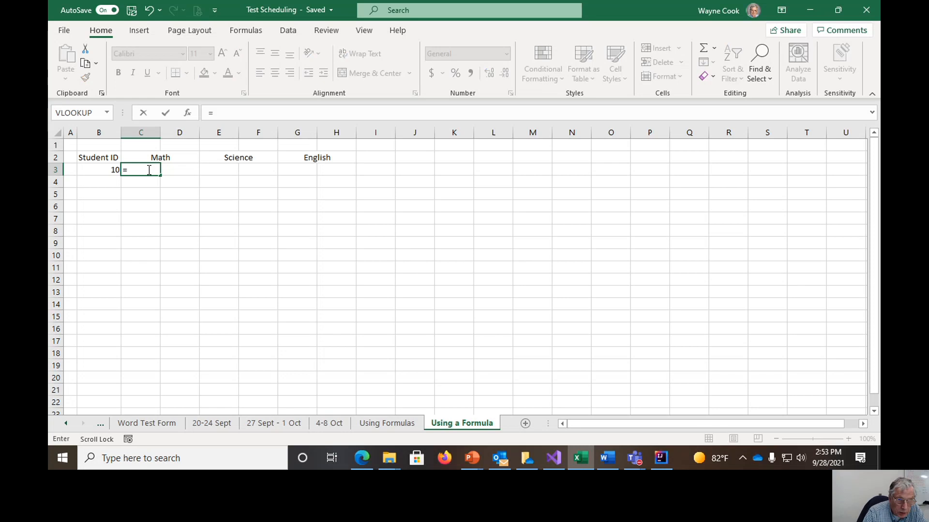
pyautogui.write('RA')
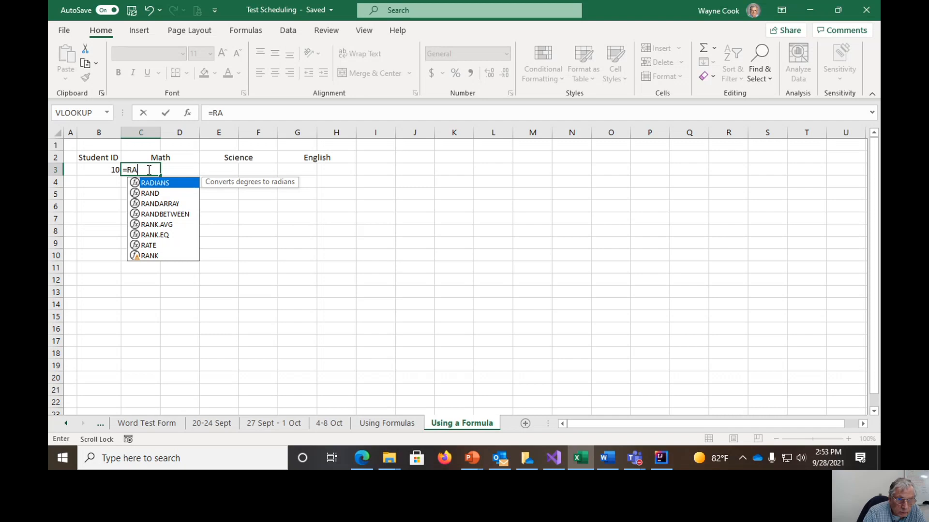
pyautogui.write('ND')
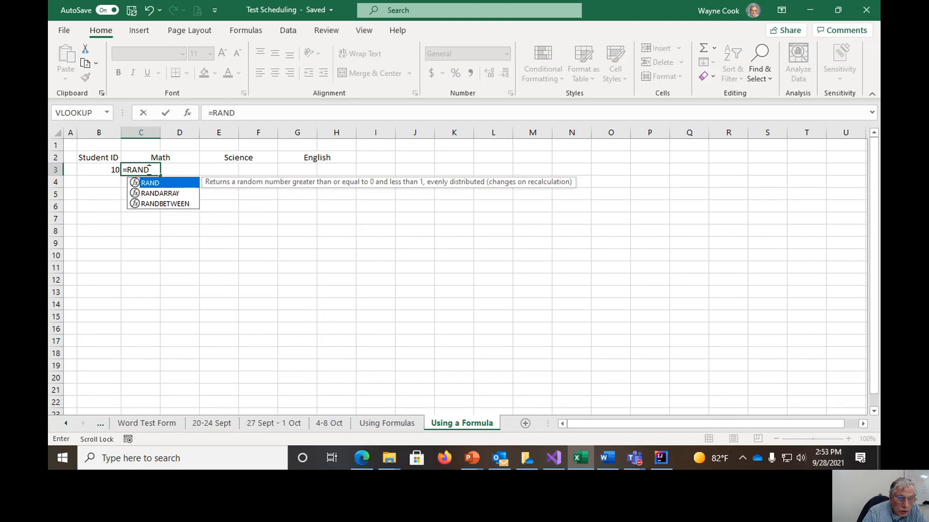
pyautogui.doubleClick(172, 203)
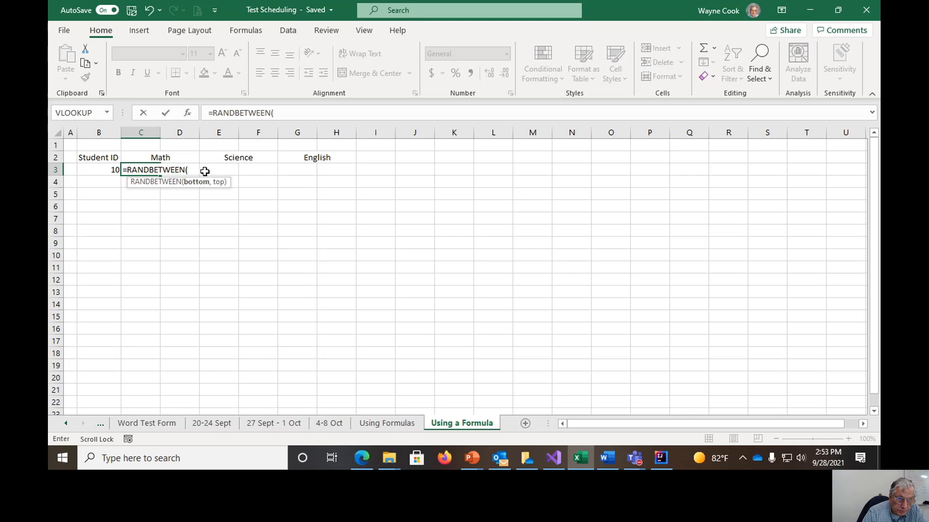
pyautogui.write('55,')
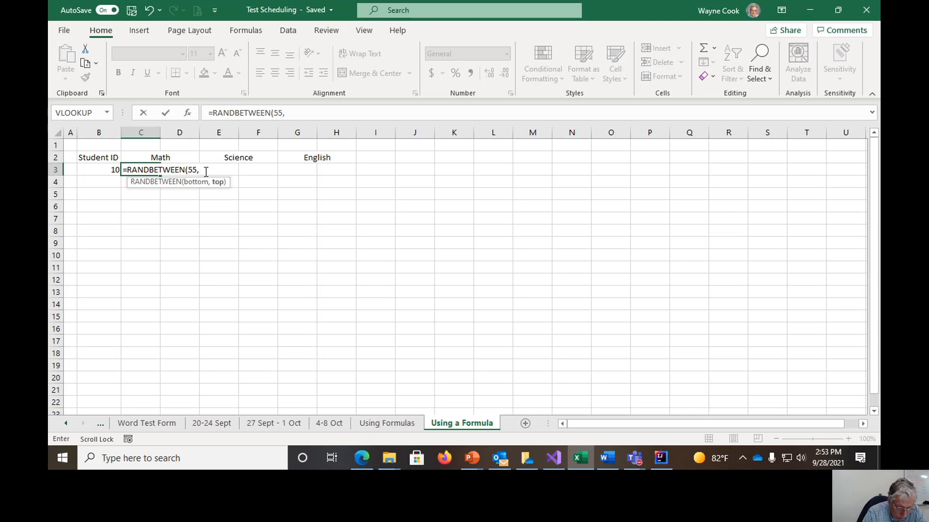
pyautogui.write('100)')
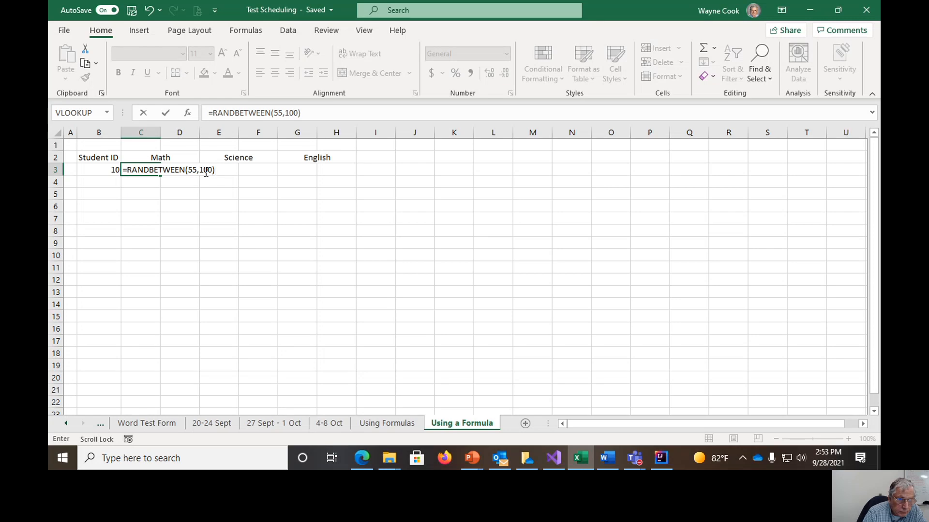
pyautogui.press('Return')
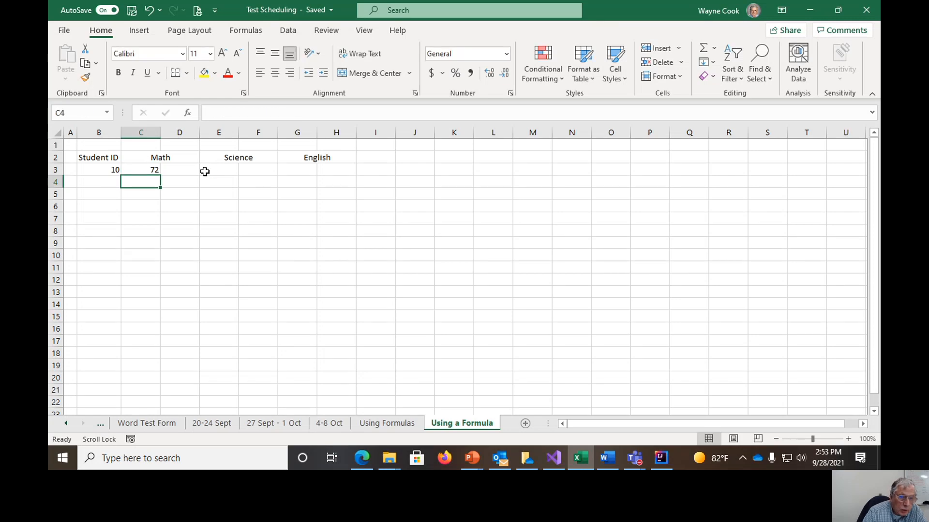
# Generate a random Science score in E3 by inserting the RANDBETWEEN function with Bottom 55 and Top 100
pyautogui.click(218, 171)
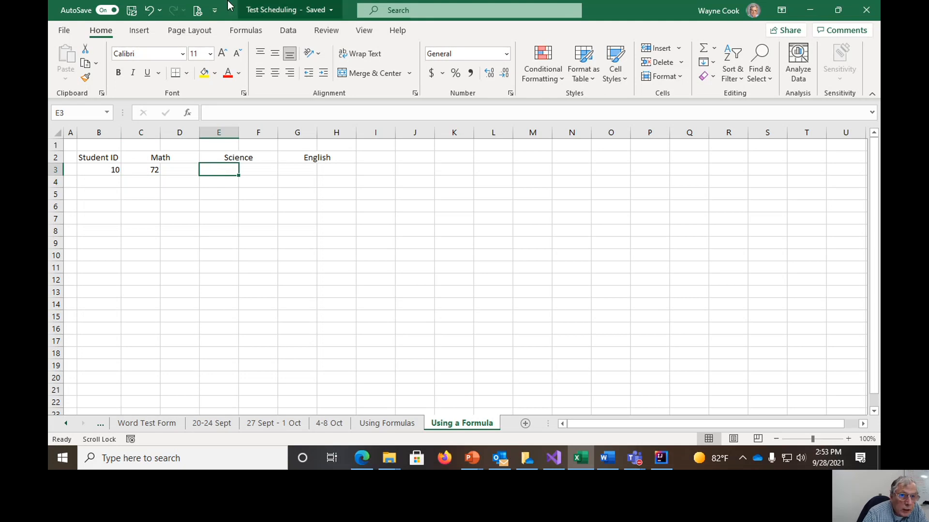
pyautogui.click(246, 32)
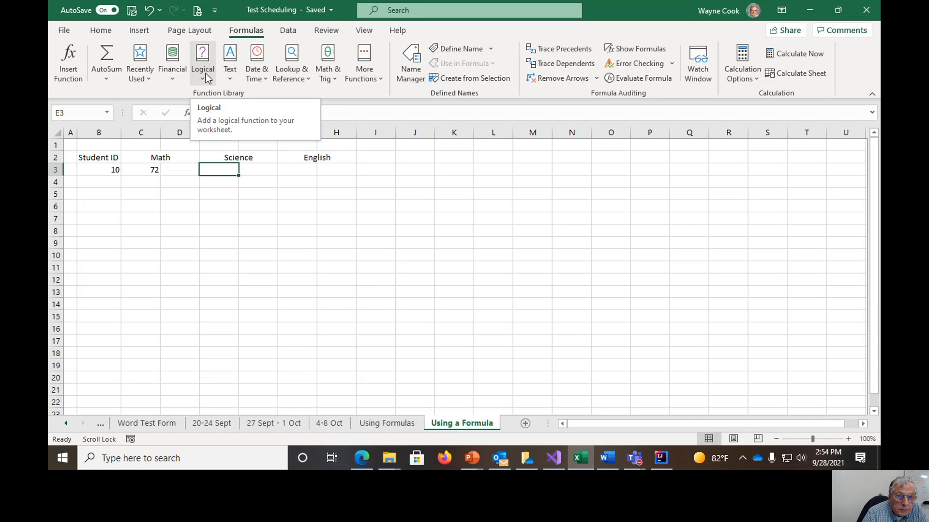
pyautogui.click(71, 55)
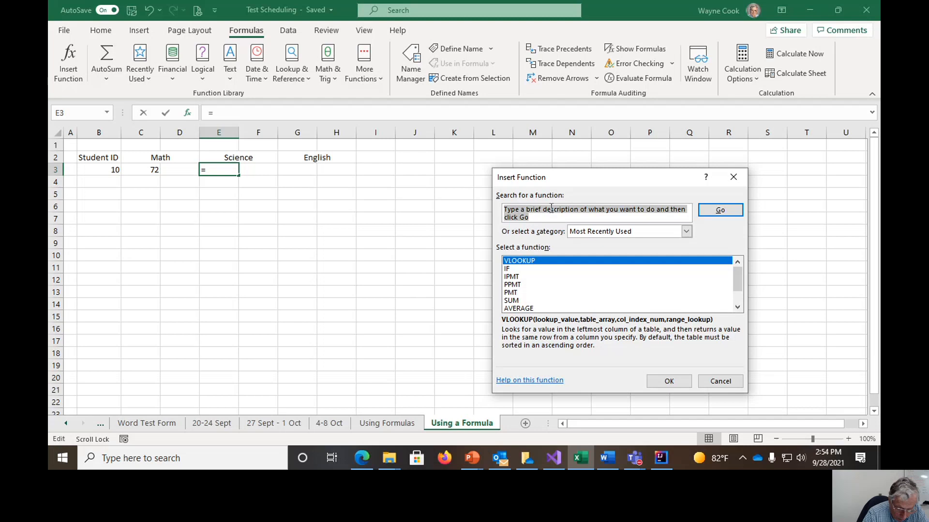
pyautogui.write('RANDBETWEE')
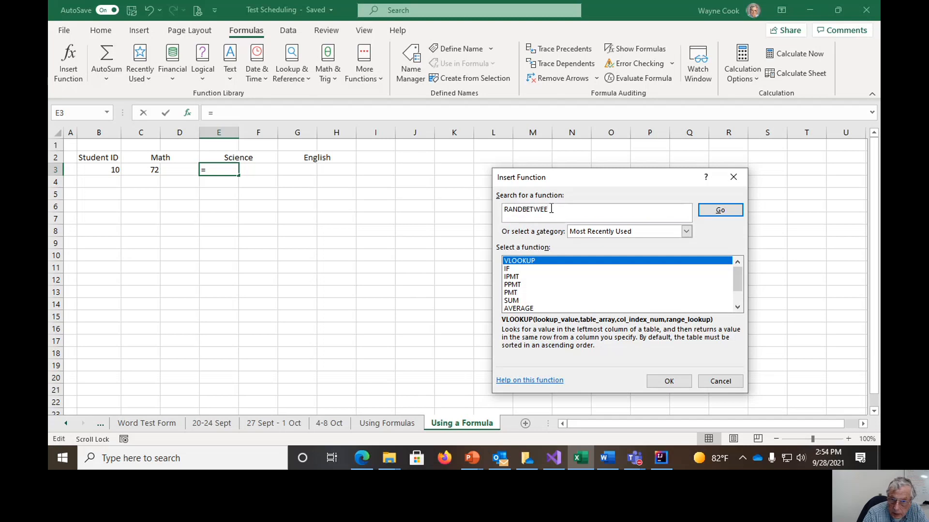
pyautogui.press('Return')
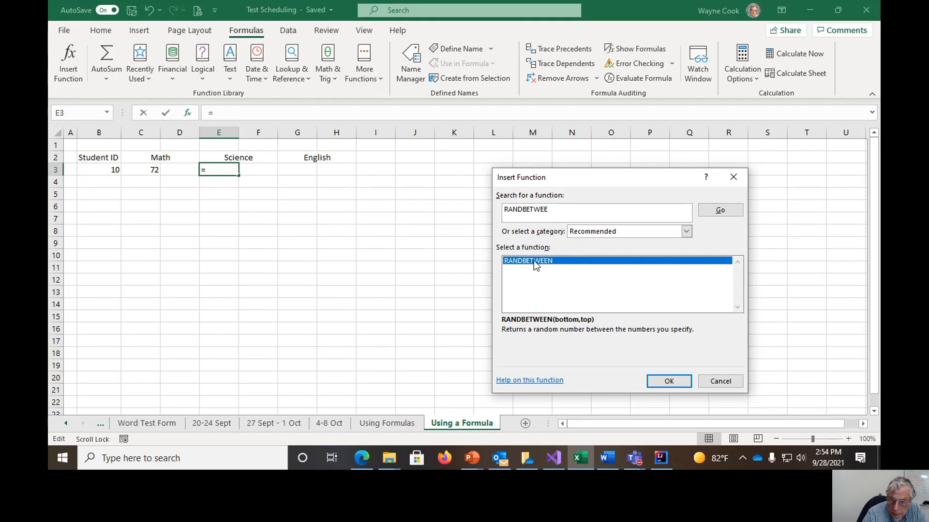
pyautogui.click(670, 381)
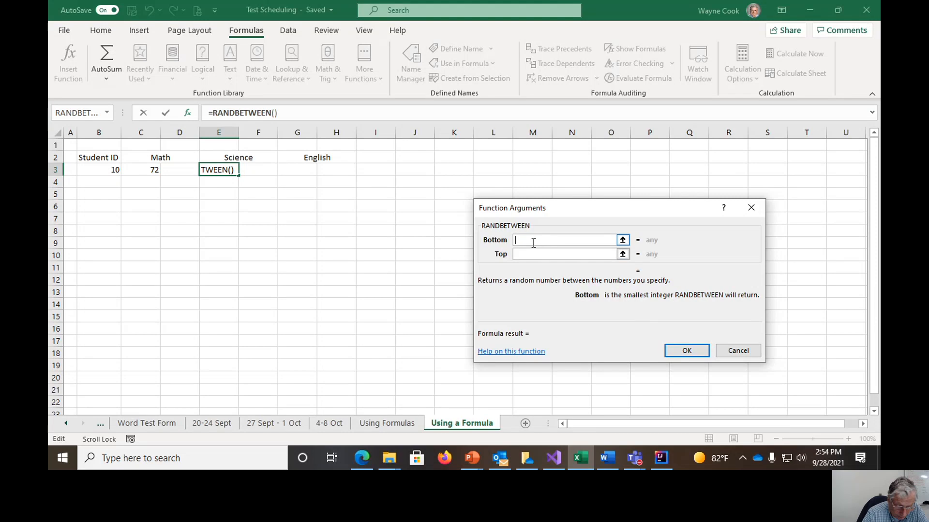
pyautogui.write('55')
pyautogui.click(547, 253)
pyautogui.write('100')
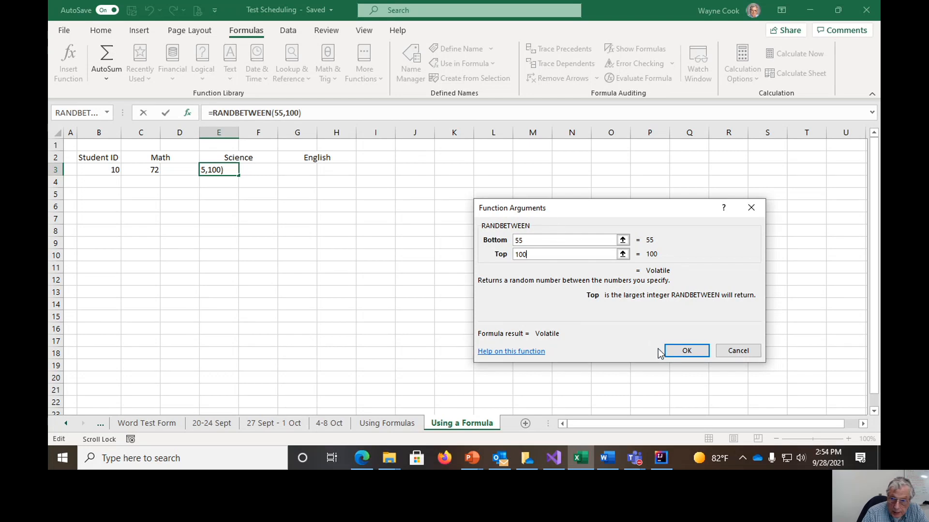
pyautogui.click(685, 352)
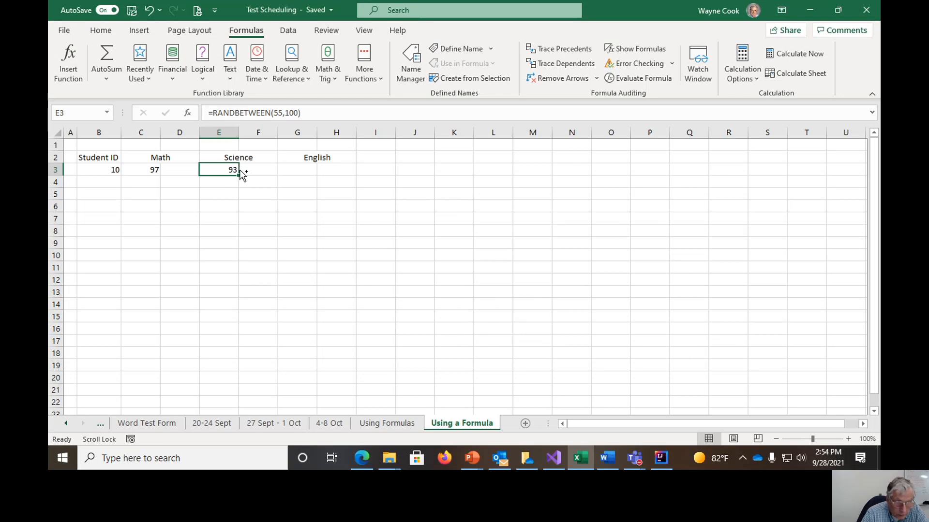
# Copy the random score formula from E3 to G3 under the English heading
pyautogui.hotkey('ctrl', 'c')
pyautogui.click(296, 168)
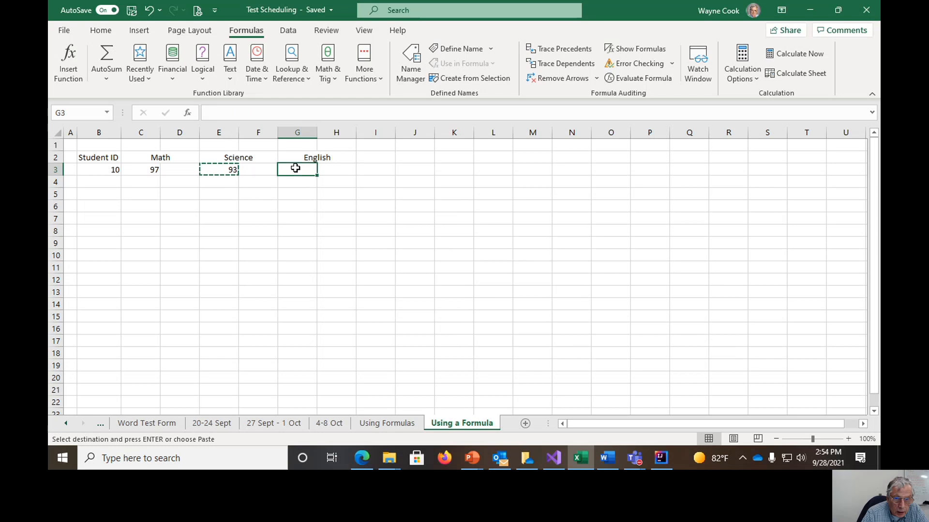
pyautogui.hotkey('ctrl', 'v')
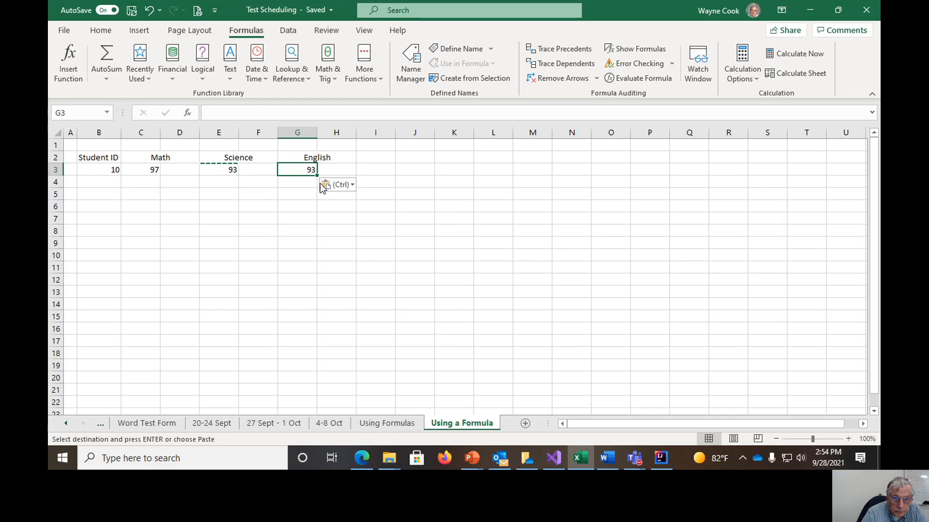
pyautogui.click(352, 185)
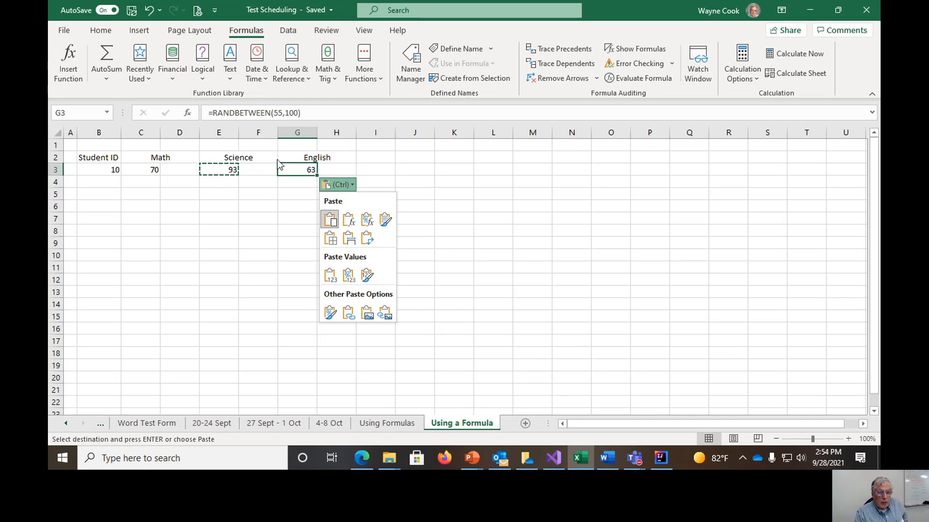
pyautogui.click(100, 177)
pyautogui.click(105, 183)
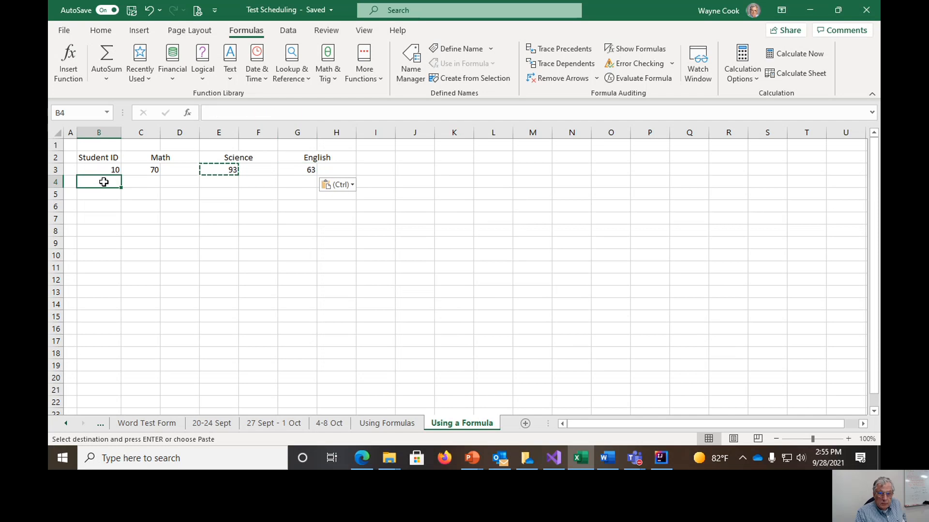
# Enter the heading "Posting" in K2 and merge and center it across K2:L2
pyautogui.click(446, 157)
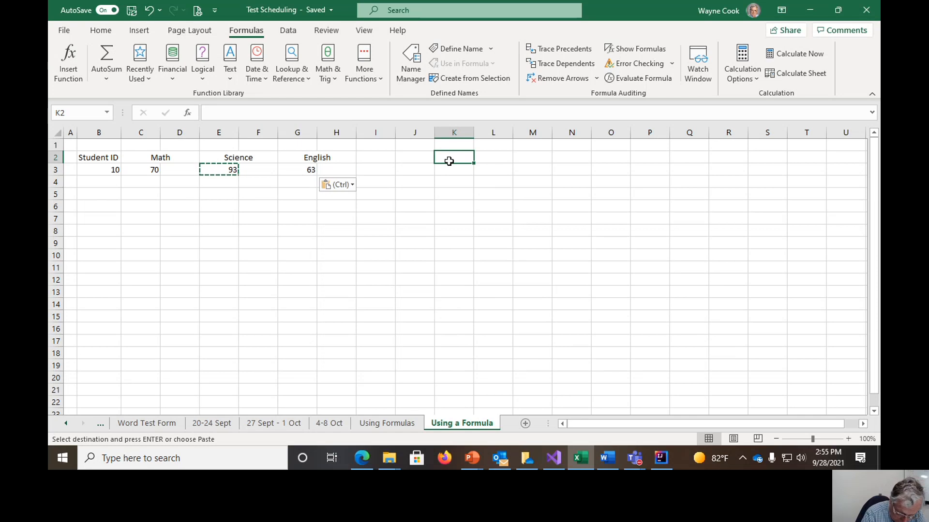
pyautogui.write('Posting')
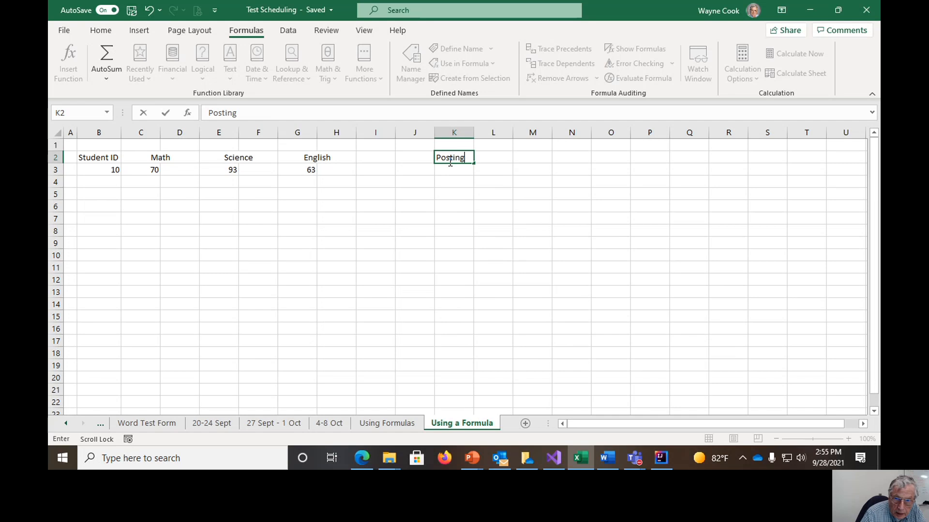
pyautogui.click(492, 161)
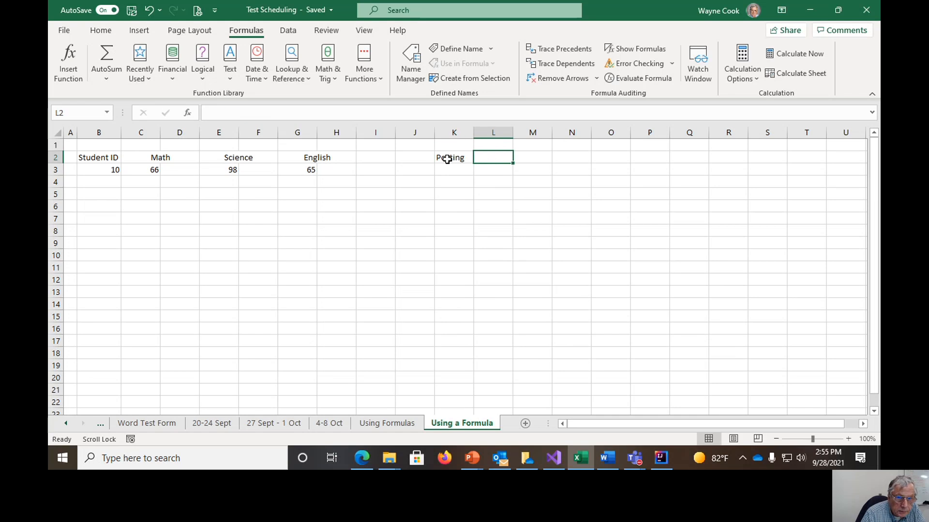
pyautogui.moveTo(442, 157); pyautogui.dragTo(493, 150)
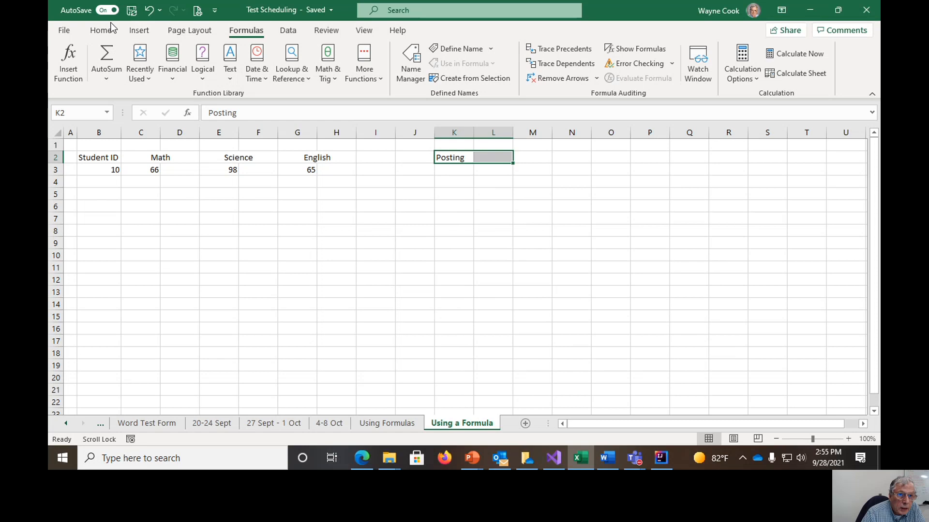
pyautogui.click(102, 31)
pyautogui.click(368, 74)
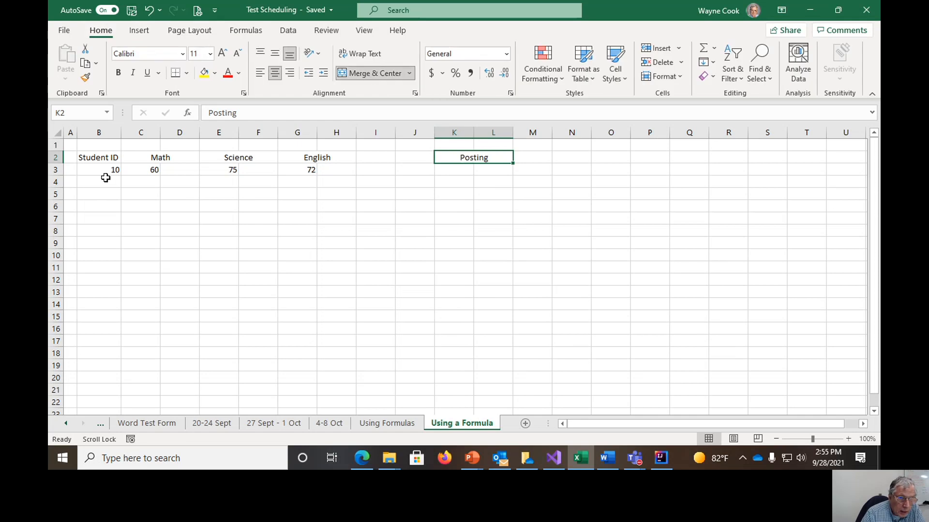
# Move the student row B3:H3 down to row 4 and fill C3:H3 with alternating "Score" and "Grade" subheadings
pyautogui.moveTo(91, 171); pyautogui.dragTo(331, 167)
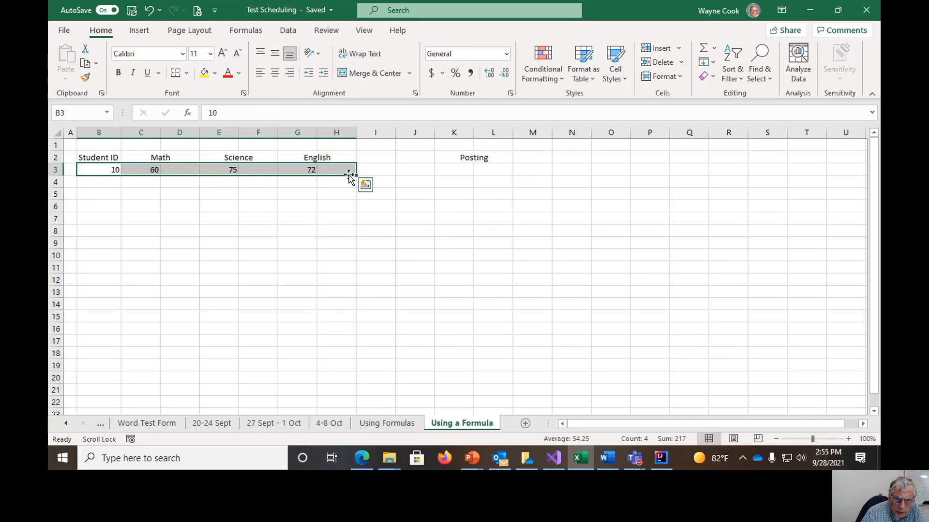
pyautogui.moveTo(341, 177); pyautogui.dragTo(338, 188)
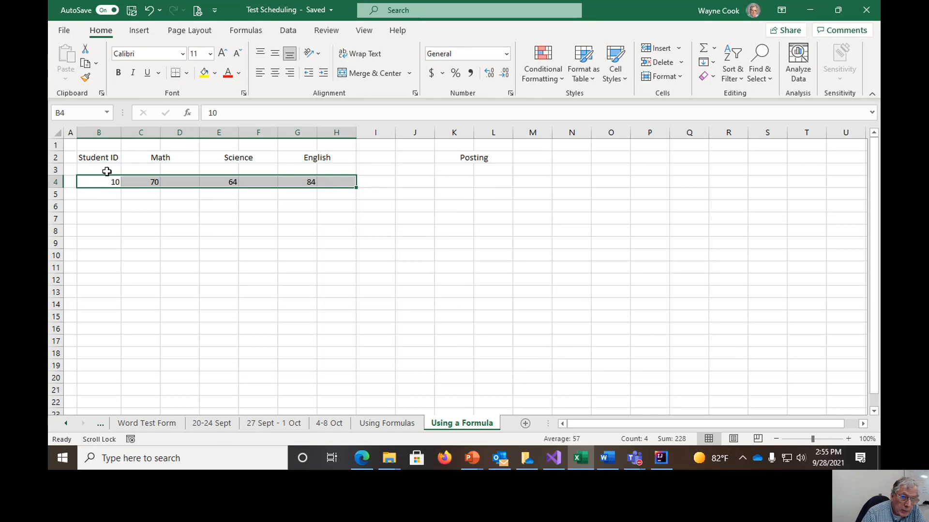
pyautogui.click(146, 169)
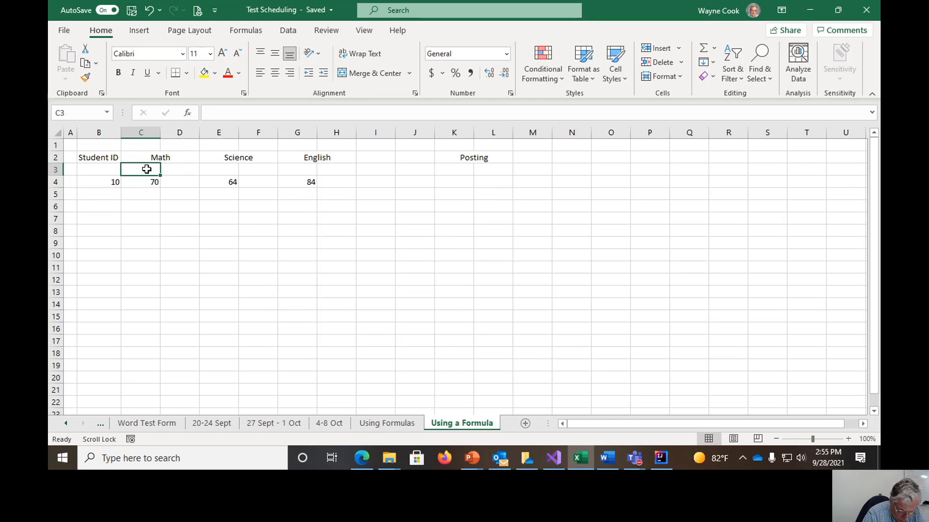
pyautogui.write('Score')
pyautogui.press('Tab')
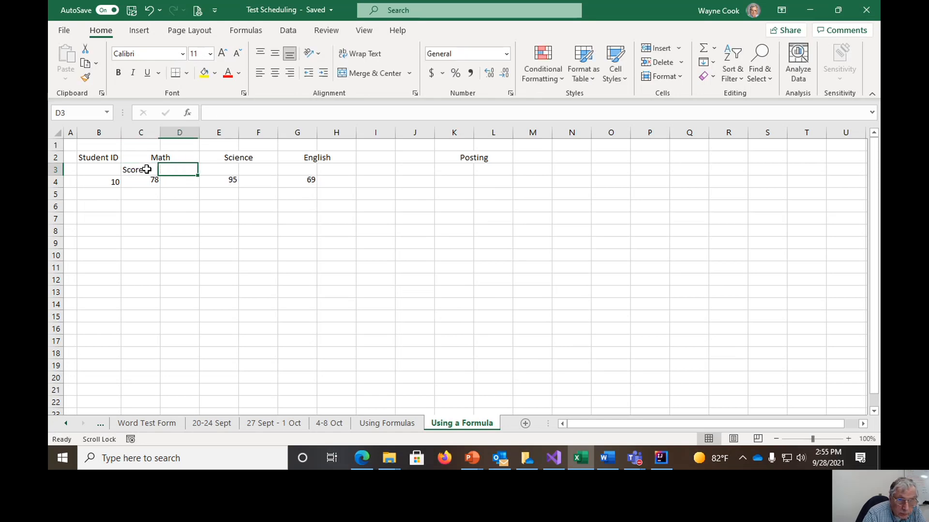
pyautogui.write('Grad')
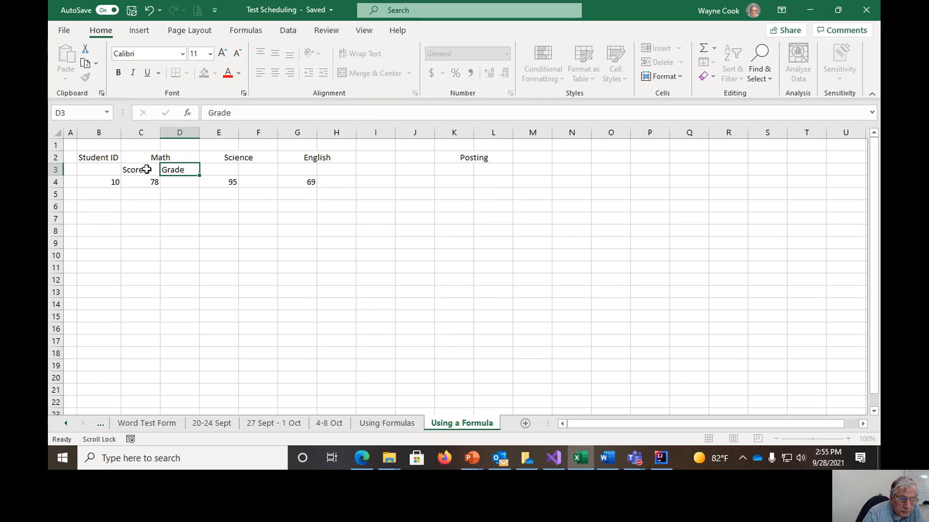
pyautogui.write('e')
pyautogui.press('Tab')
pyautogui.moveTo(132, 170); pyautogui.dragTo(352, 183)
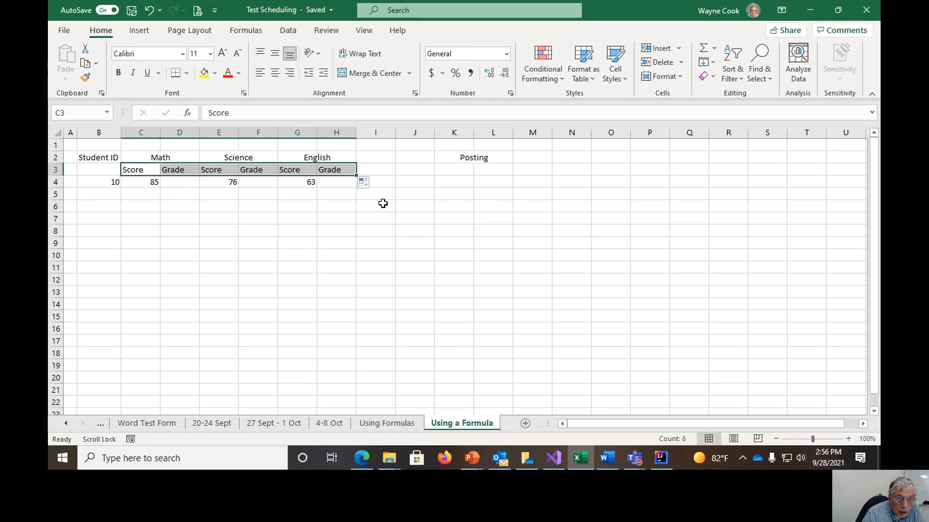
# Copy the Score and Grade subheadings from C3:D3 to K3:L3 under the Posting heading
pyautogui.moveTo(139, 170); pyautogui.dragTo(173, 170)
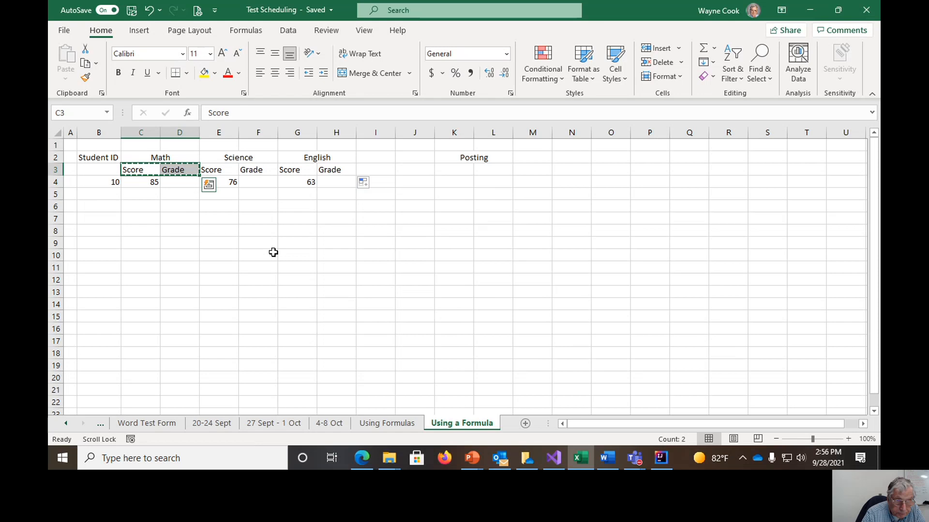
pyautogui.hotkey('ctrl', 'c')
pyautogui.click(454, 170)
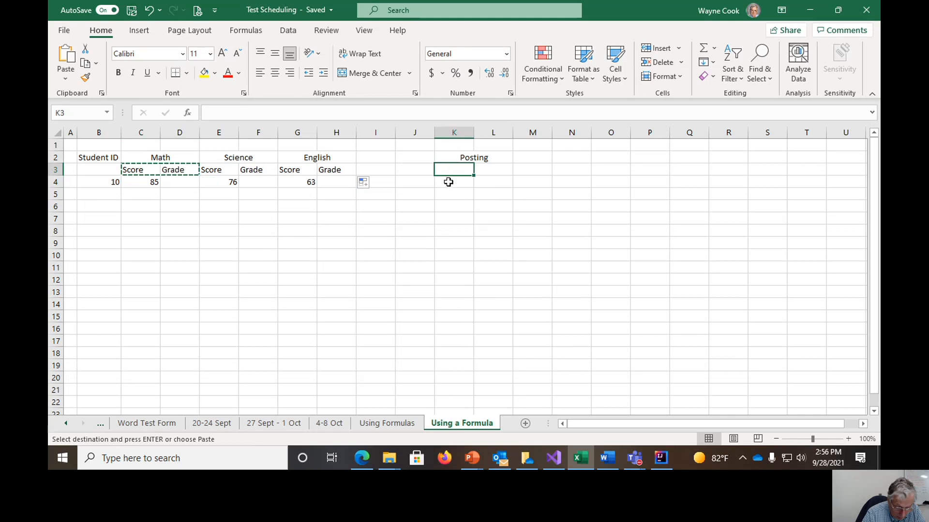
pyautogui.hotkey('ctrl', 'v')
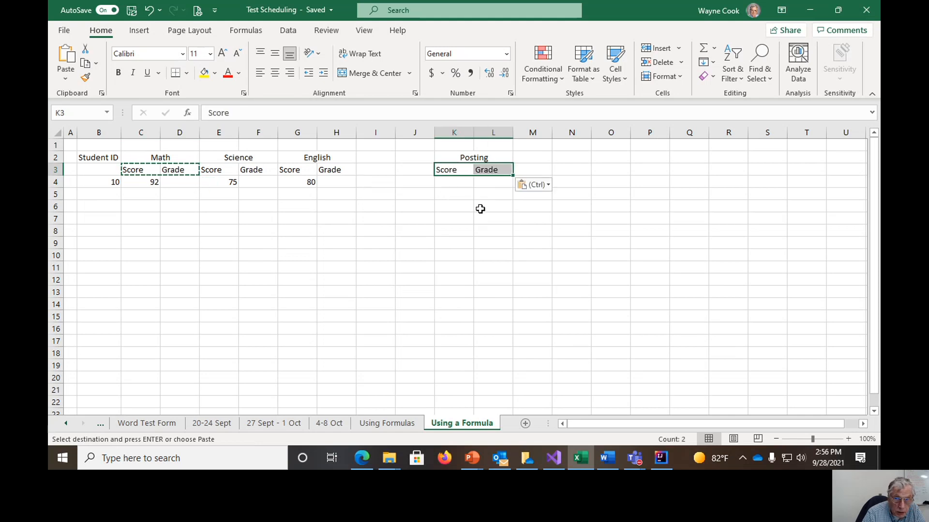
# Move the Posting heading with its Score and Grade subheadings from K2:L3 to M2:N3
pyautogui.click(450, 181)
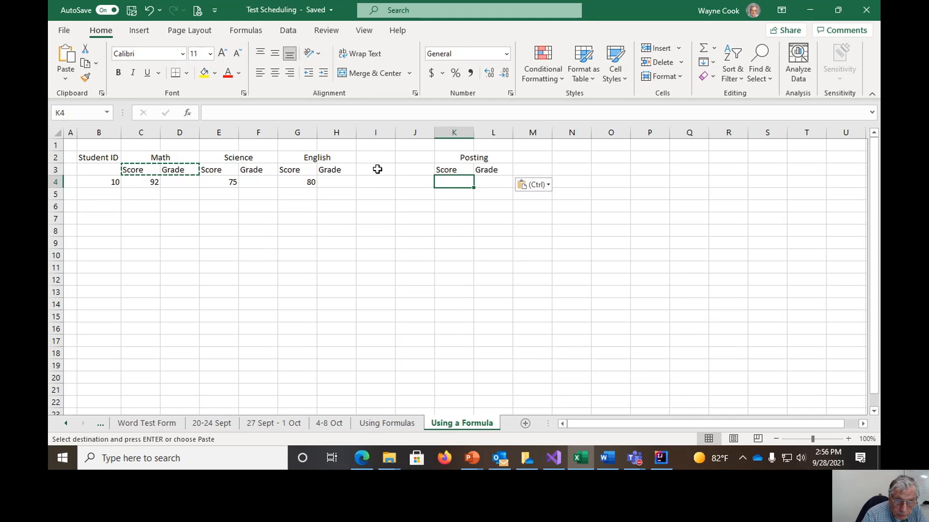
pyautogui.moveTo(443, 154); pyautogui.dragTo(443, 169)
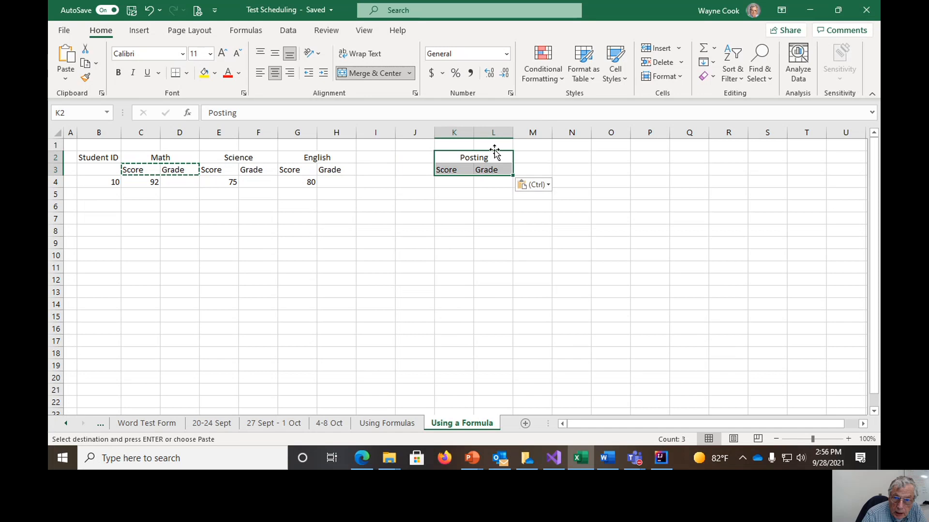
pyautogui.moveTo(476, 151); pyautogui.dragTo(532, 165)
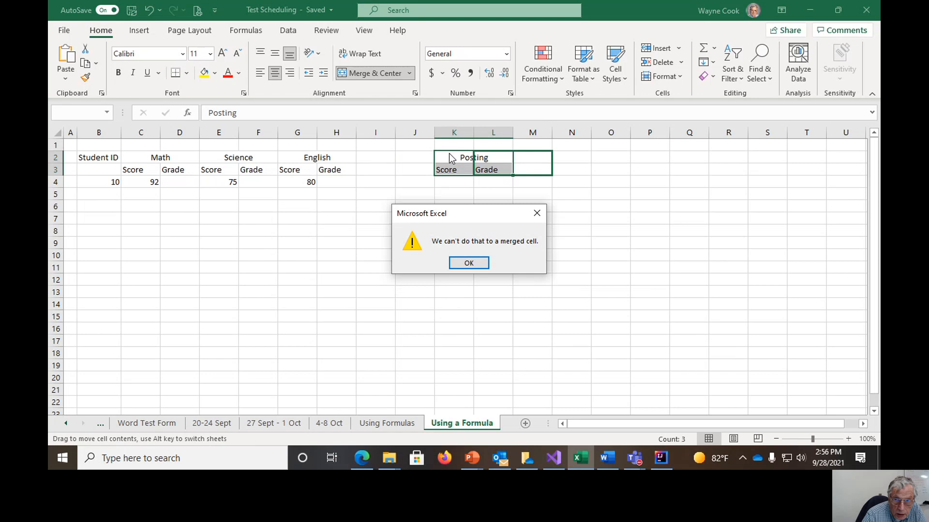
pyautogui.click(467, 262)
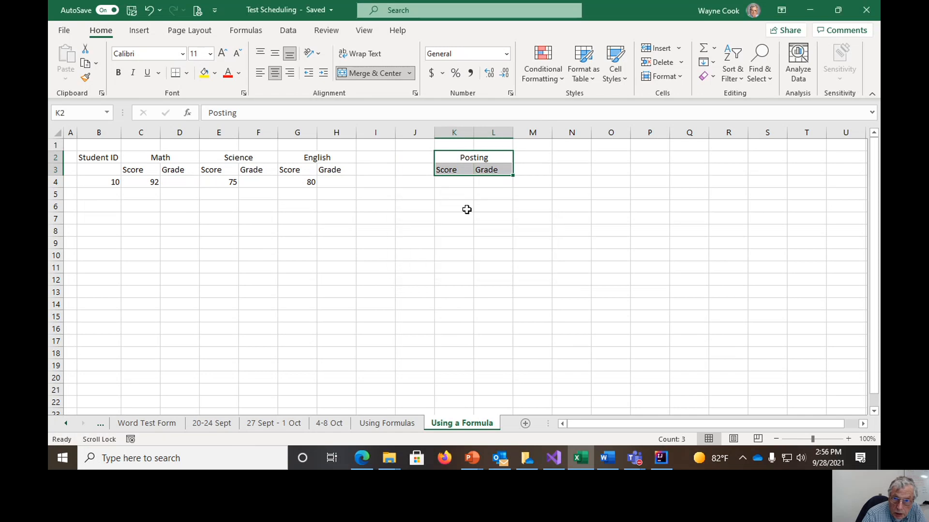
pyautogui.moveTo(468, 154); pyautogui.dragTo(549, 159)
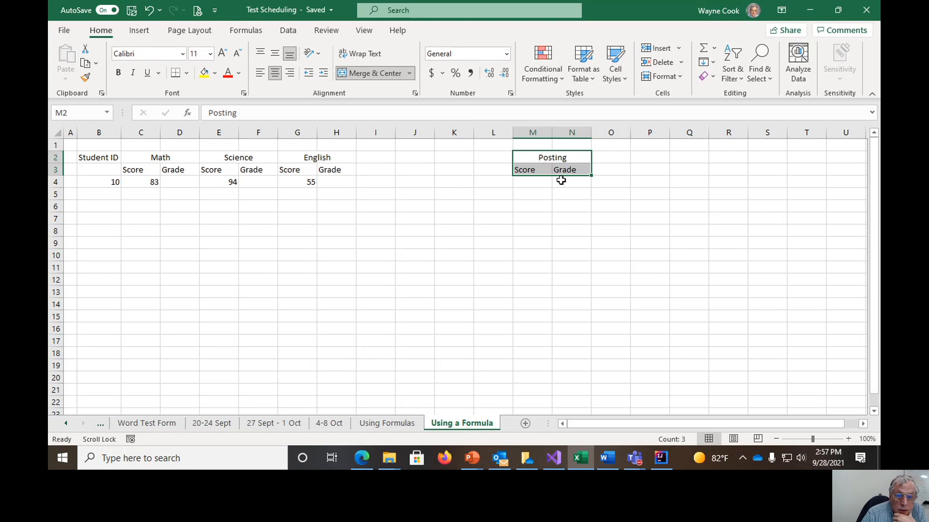
# Check the layout on the Using Formulas sheet and enter the heading "Summary" in I3 of the Using a Formula sheet
pyautogui.click(379, 170)
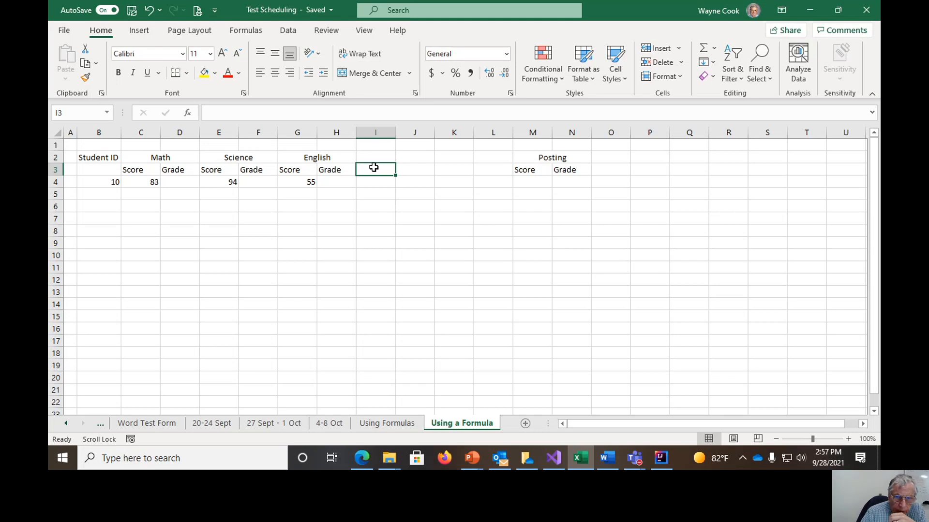
pyautogui.click(404, 422)
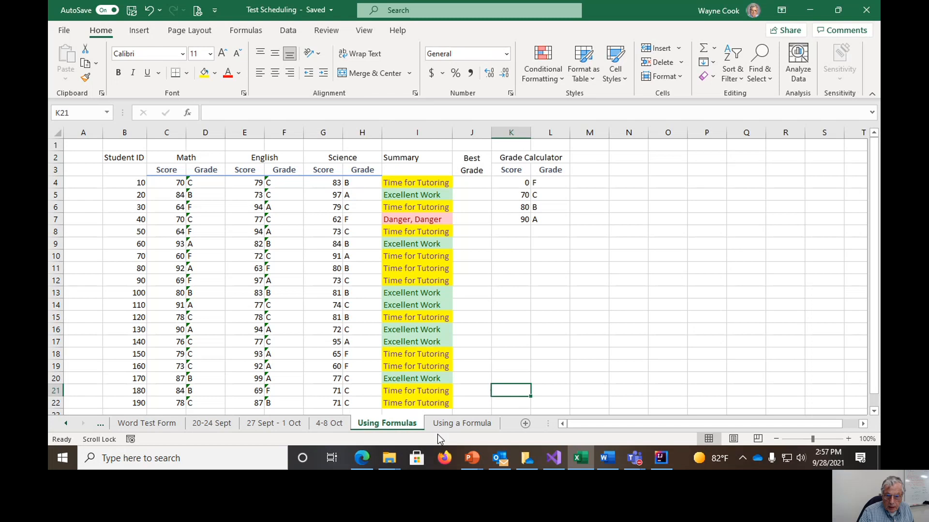
pyautogui.click(455, 424)
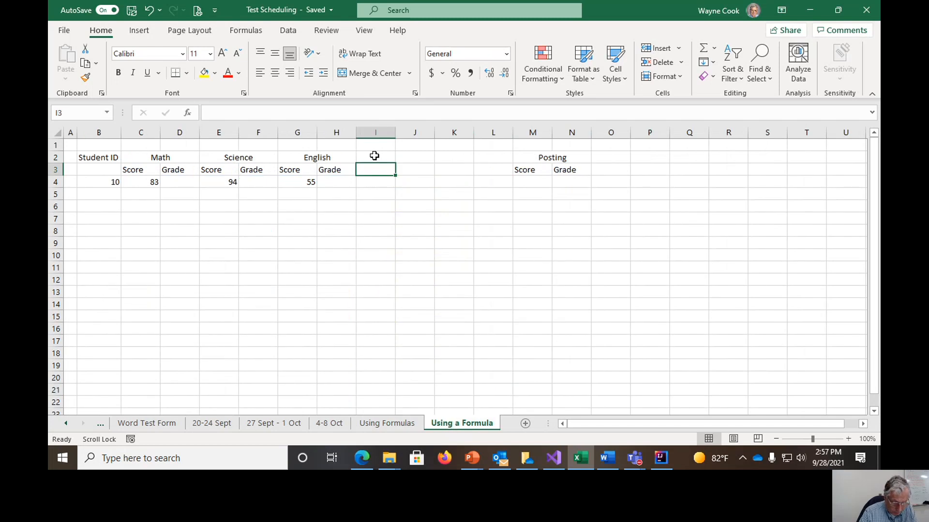
pyautogui.write('Summary')
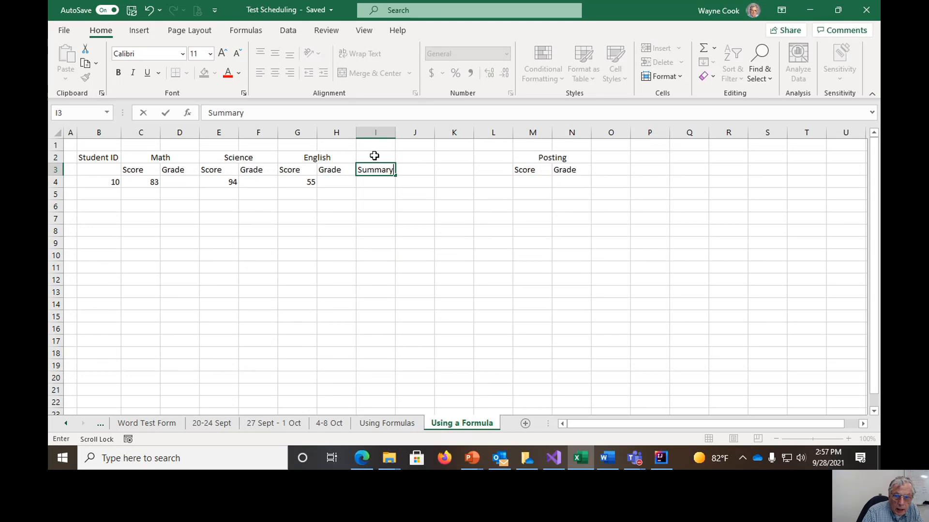
# Enter the heading "Best Grade" in J2, merge and center it across J2:J3, and wrap its text
pyautogui.click(413, 153)
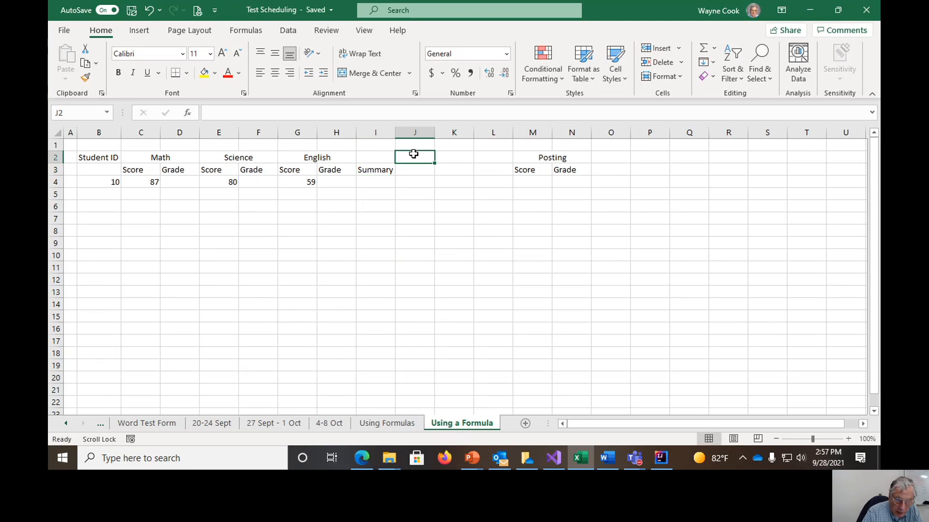
pyautogui.write('Best')
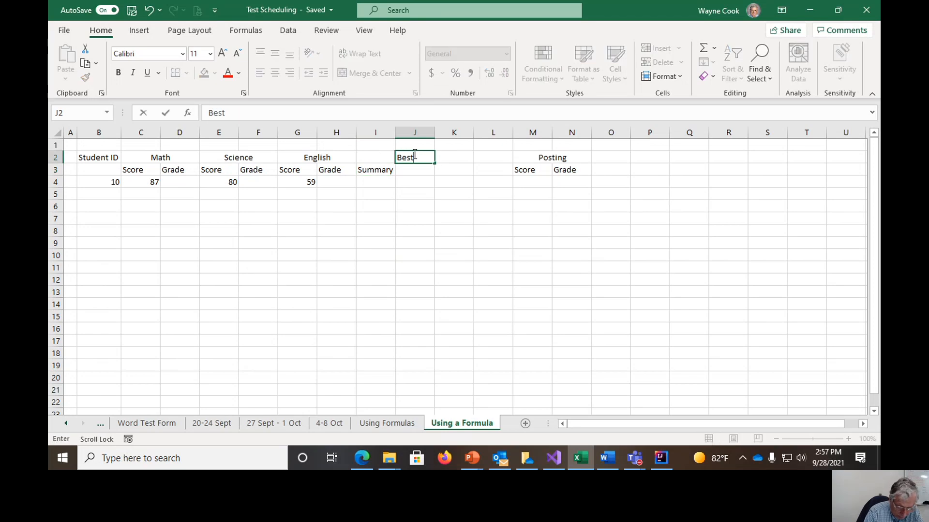
pyautogui.write(' Grade')
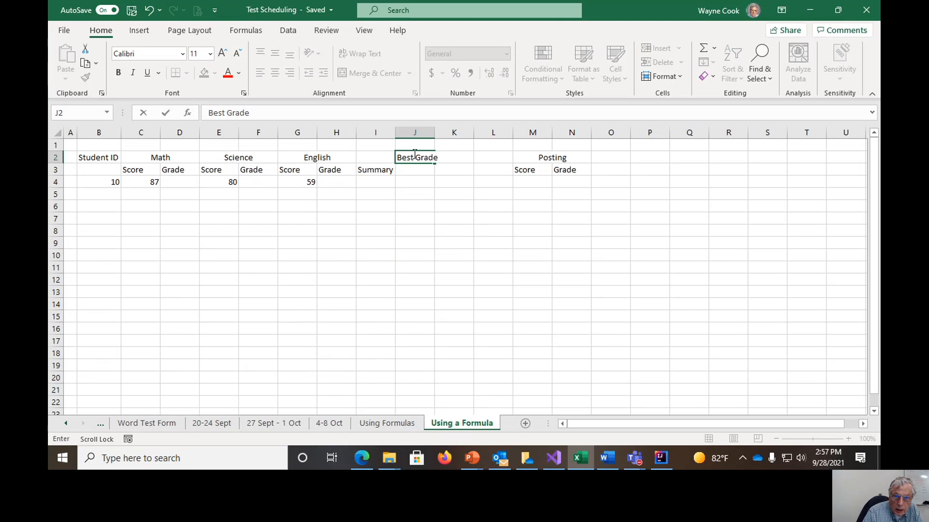
pyautogui.click(458, 168)
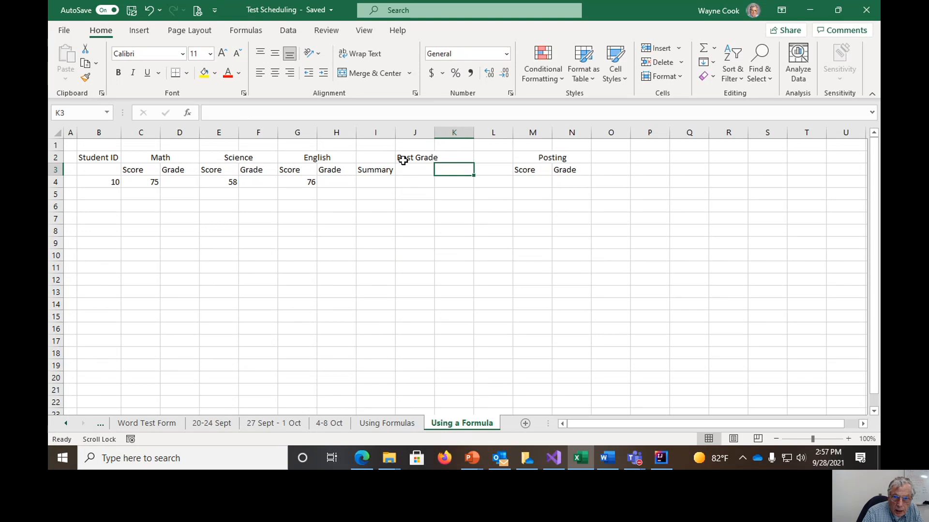
pyautogui.moveTo(411, 157); pyautogui.dragTo(412, 169)
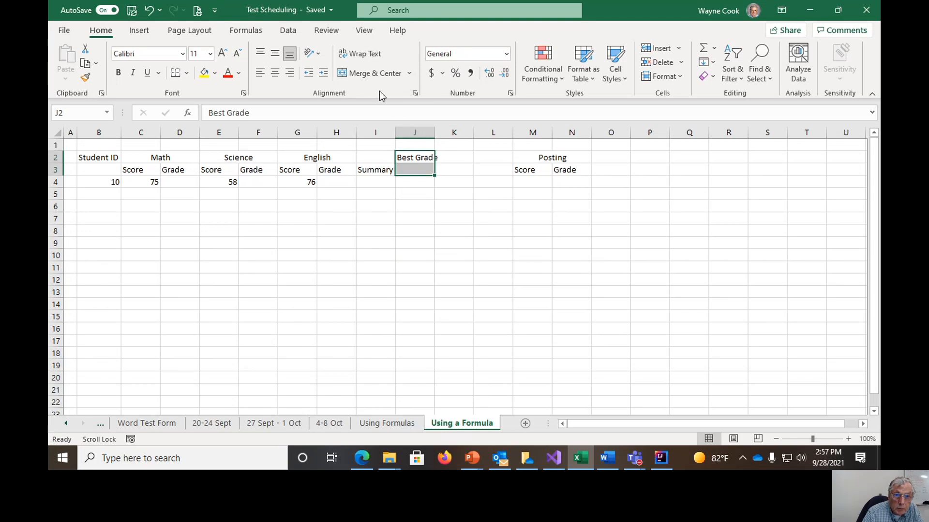
pyautogui.click(364, 74)
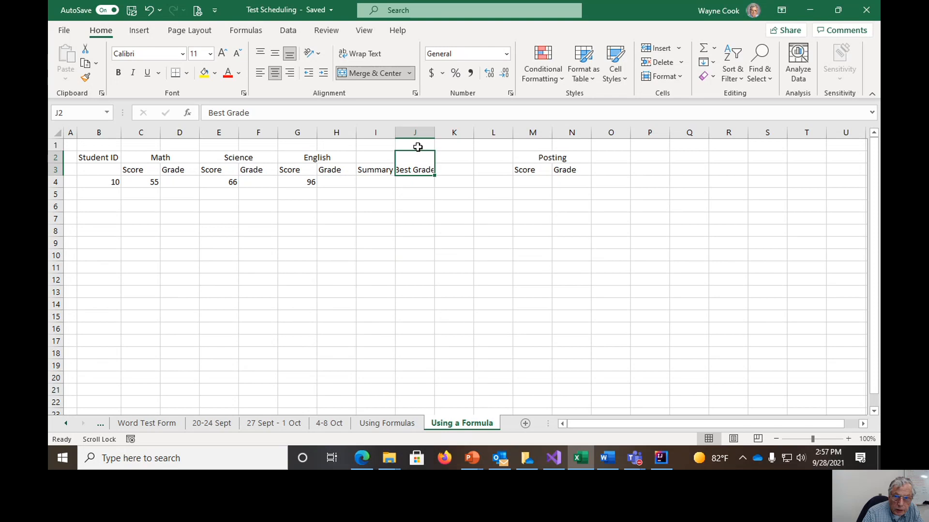
pyautogui.click(365, 55)
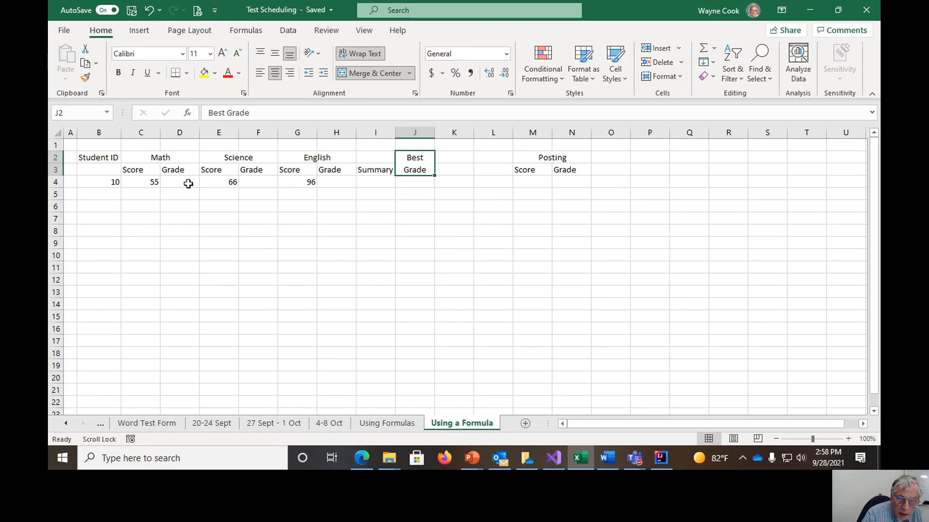
# Enter the first two rows of the Posting table in M4:N5: score 0 with grade F and score 70 with grade C
pyautogui.click(535, 182)
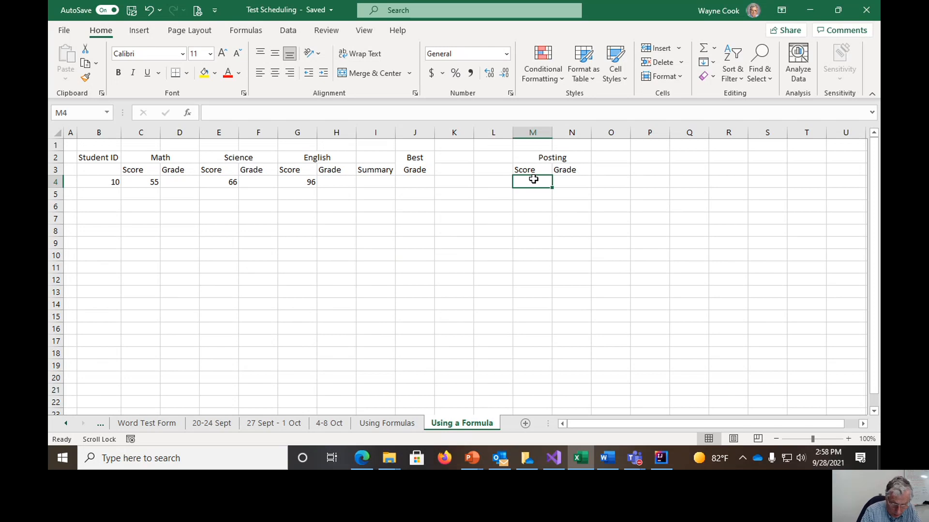
pyautogui.write('0')
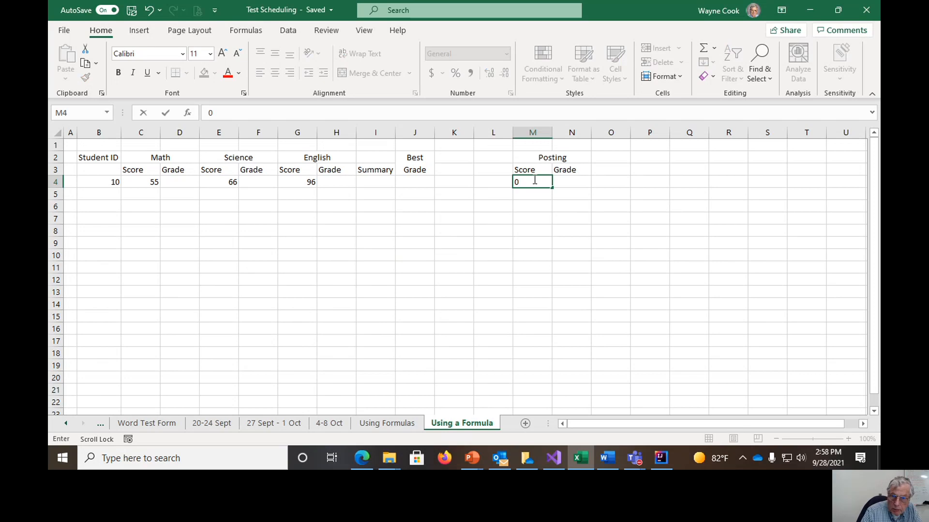
pyautogui.click(567, 185)
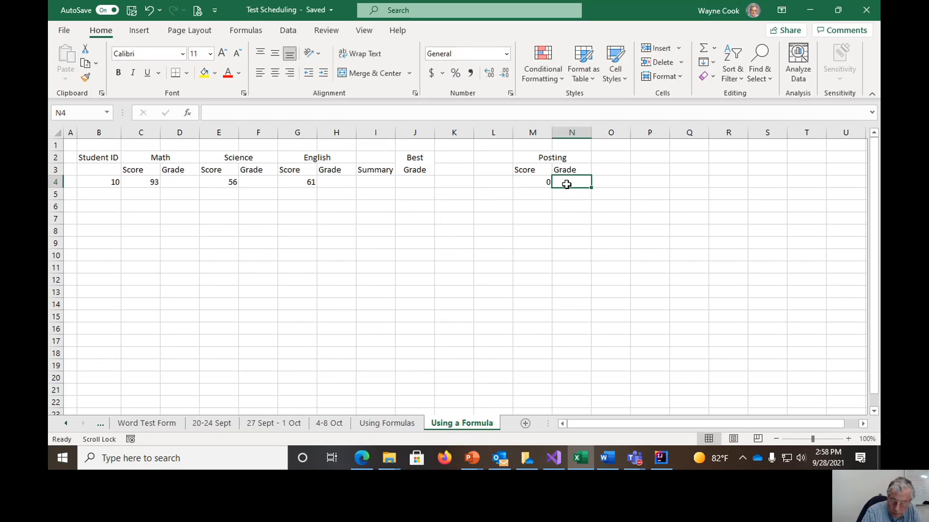
pyautogui.write('F')
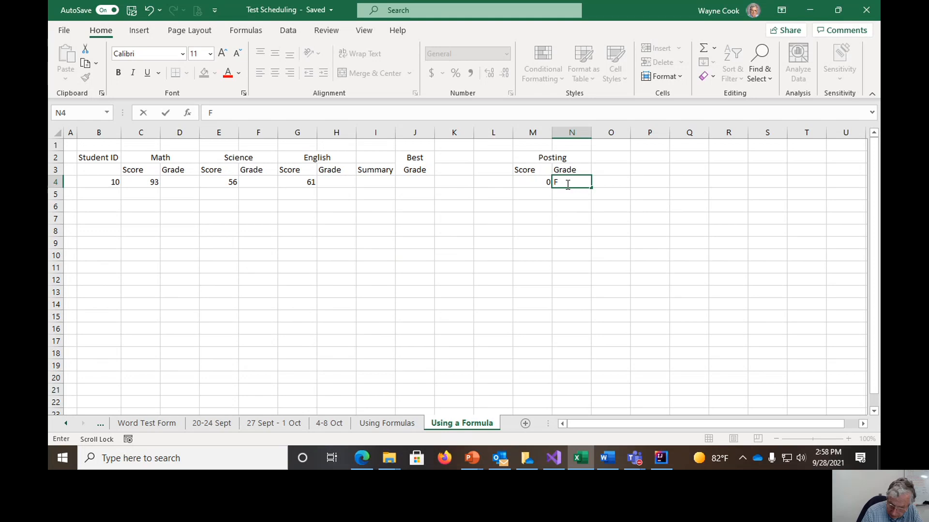
pyautogui.press('Return')
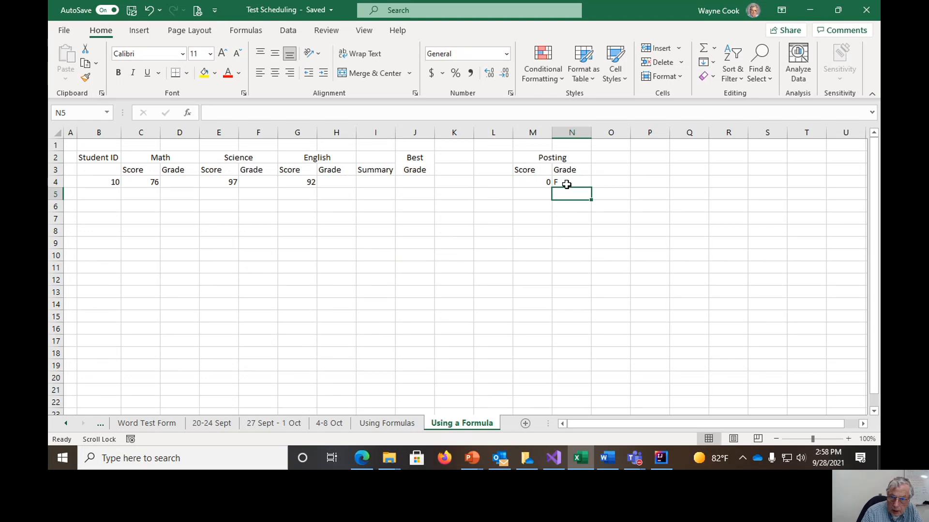
pyautogui.click(539, 192)
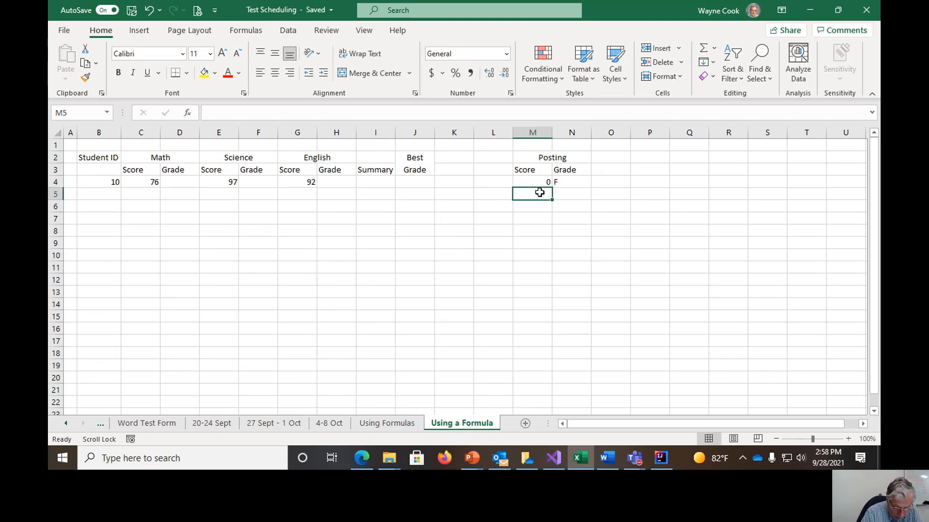
pyautogui.write('70')
pyautogui.press('Tab')
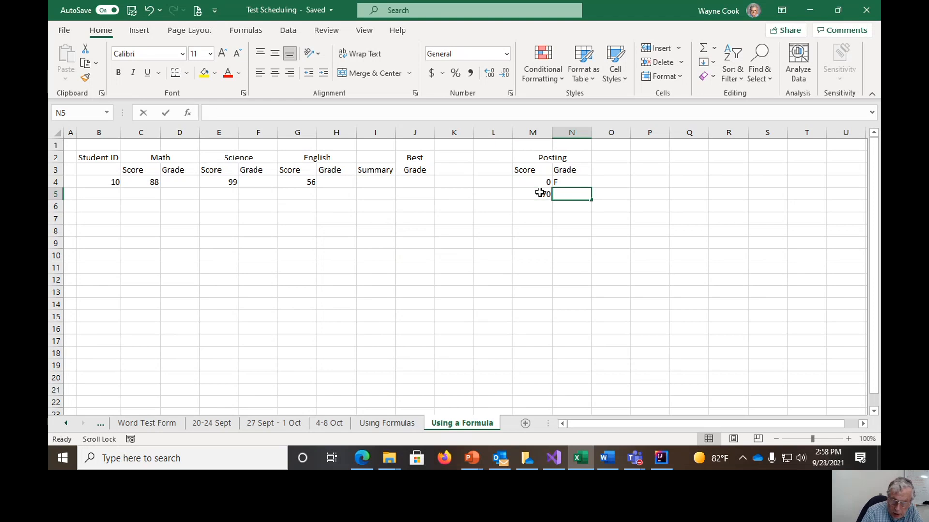
pyautogui.write('C')
pyautogui.press('Return')
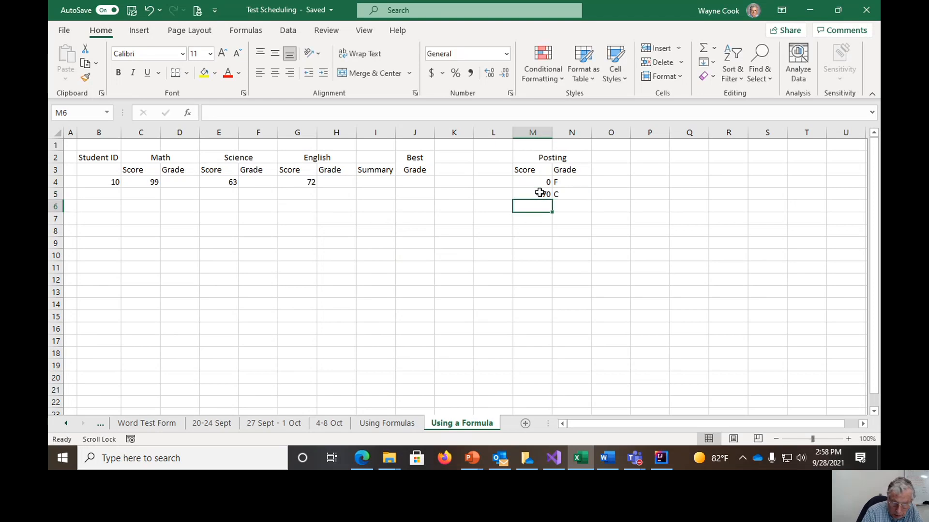
# Complete the Posting table in M6:N7 with score 80 for grade B and score 90 for grade A
pyautogui.write('80')
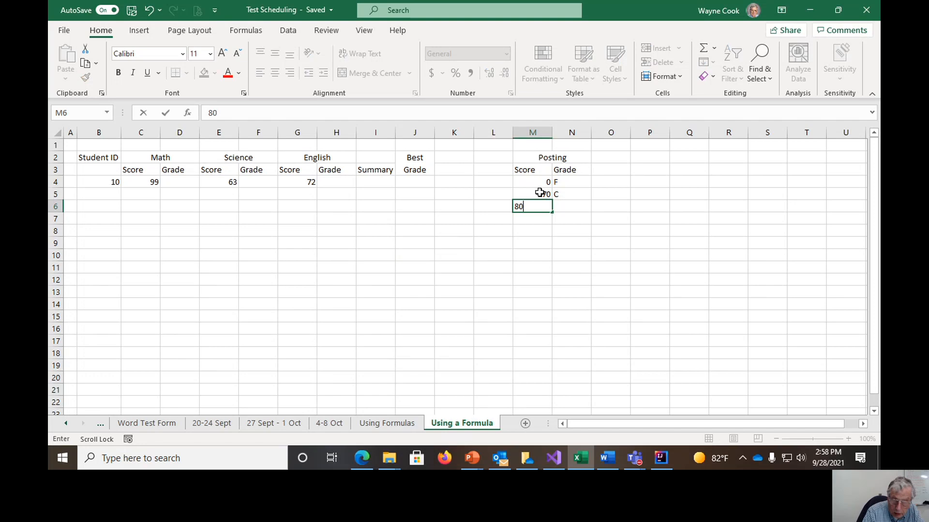
pyautogui.press('Tab')
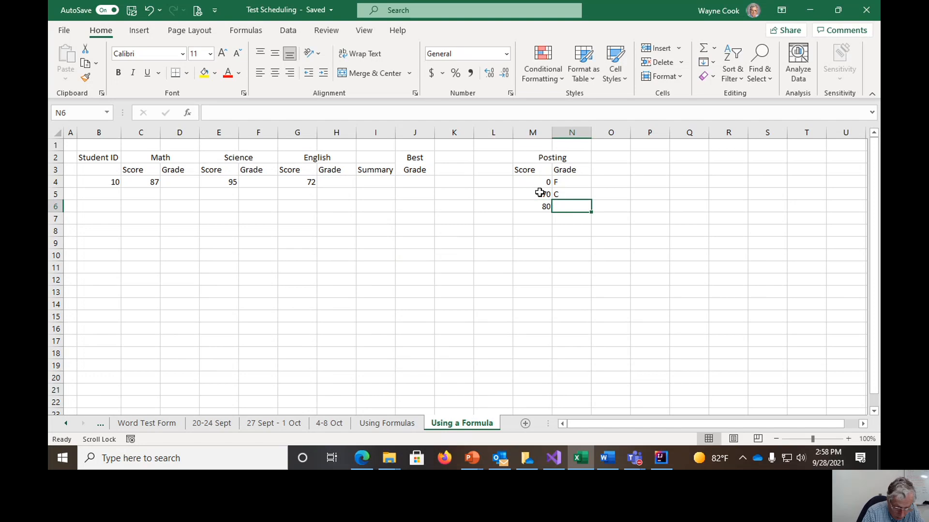
pyautogui.write('B')
pyautogui.press('Return')
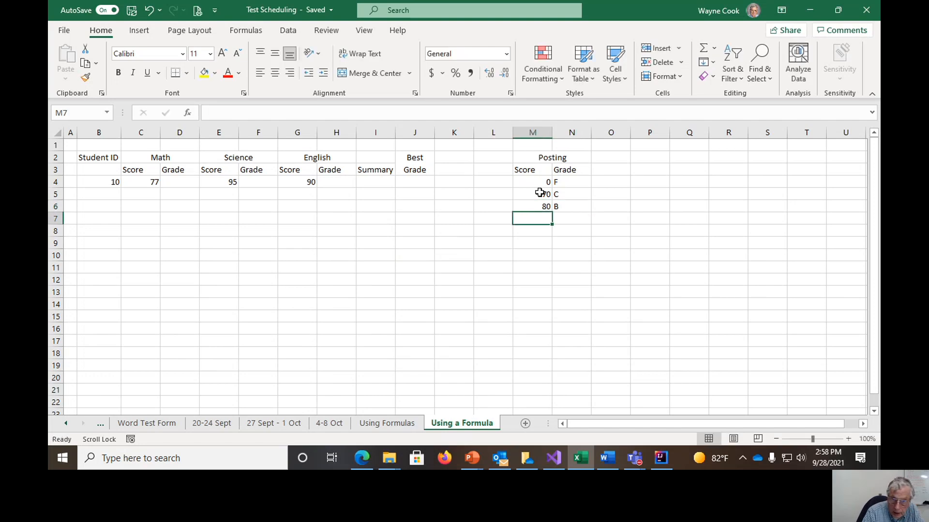
pyautogui.write('90')
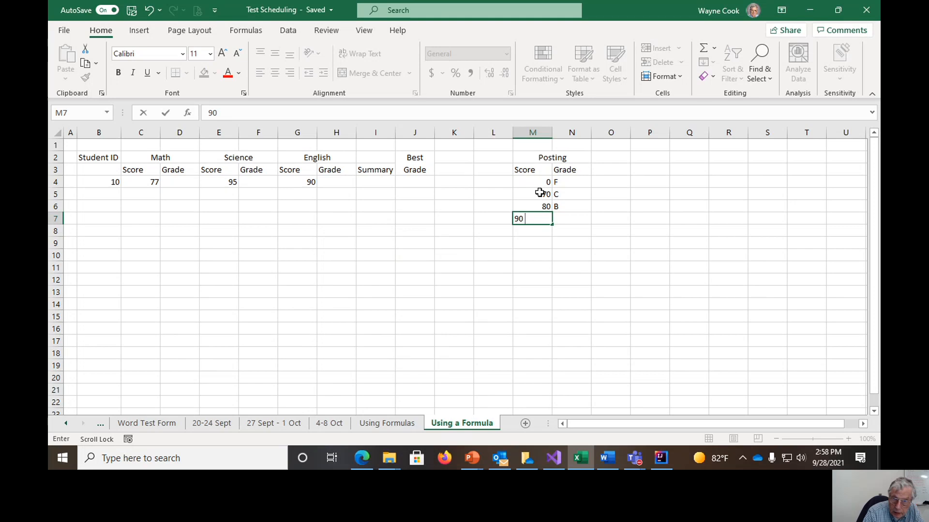
pyautogui.press('Tab')
pyautogui.write('A')
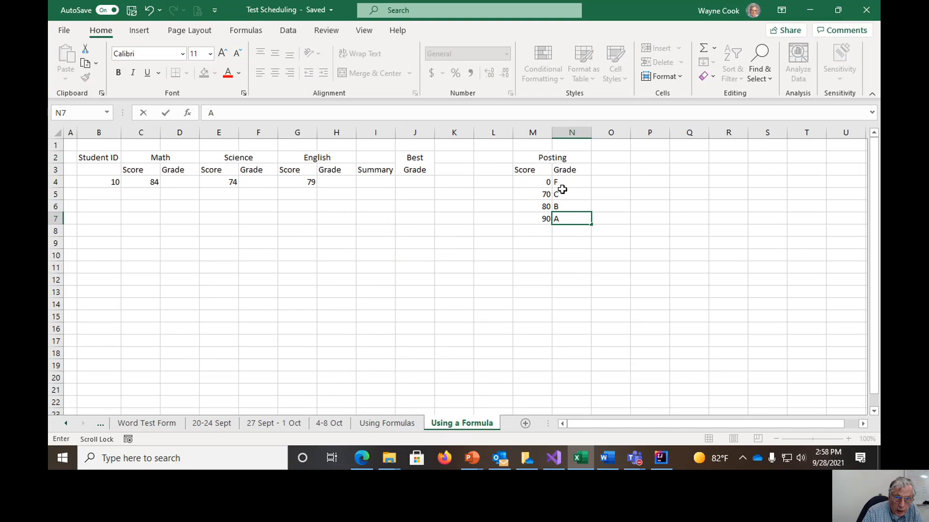
pyautogui.click(509, 254)
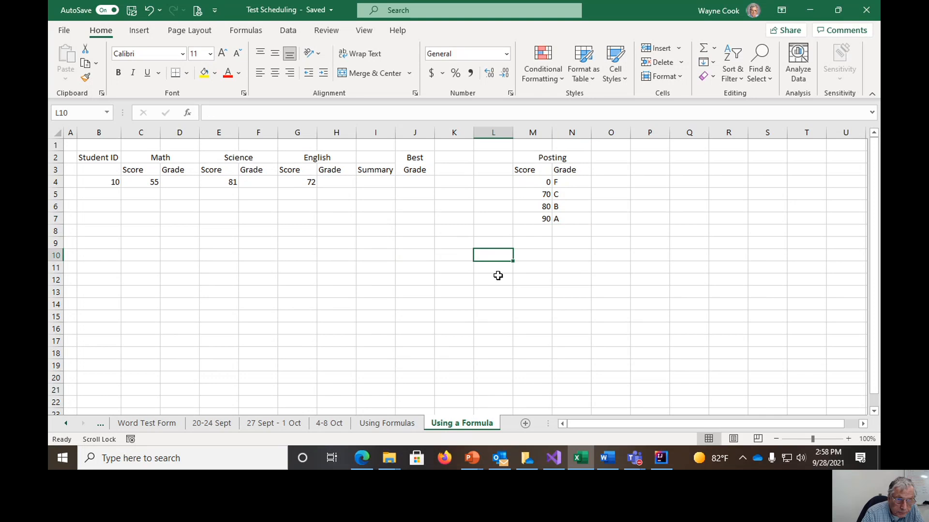
# Insert a VLOOKUP function in the Math Grade cell D4 with C4 as the lookup value
pyautogui.click(178, 183)
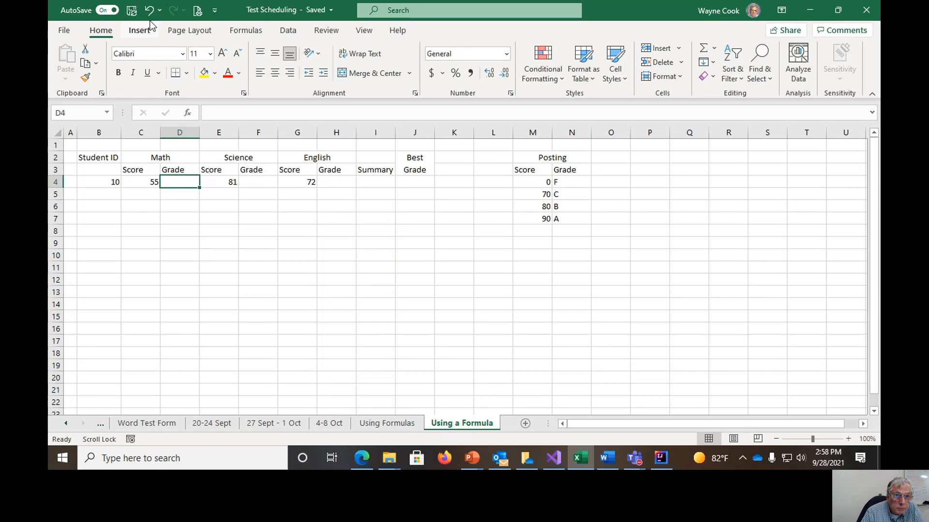
pyautogui.click(243, 30)
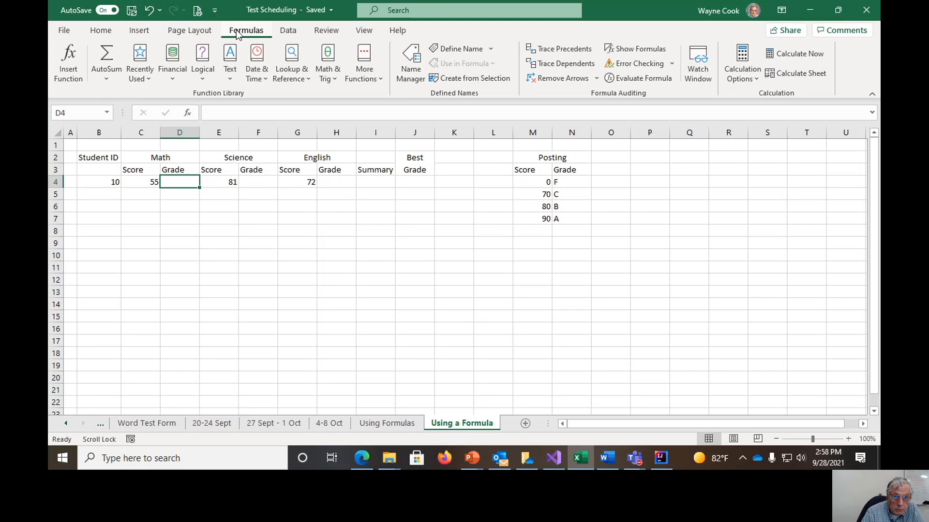
pyautogui.click(304, 78)
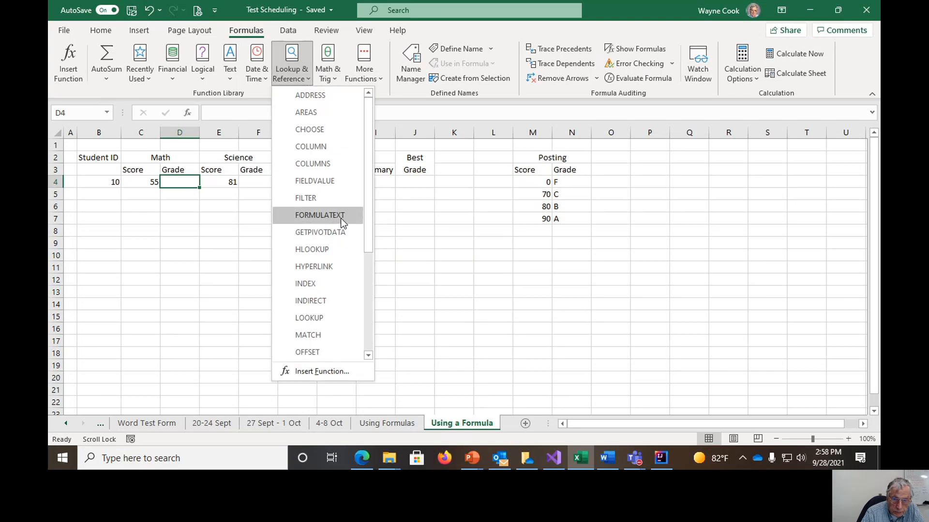
pyautogui.moveTo(370, 213); pyautogui.dragTo(360, 330)
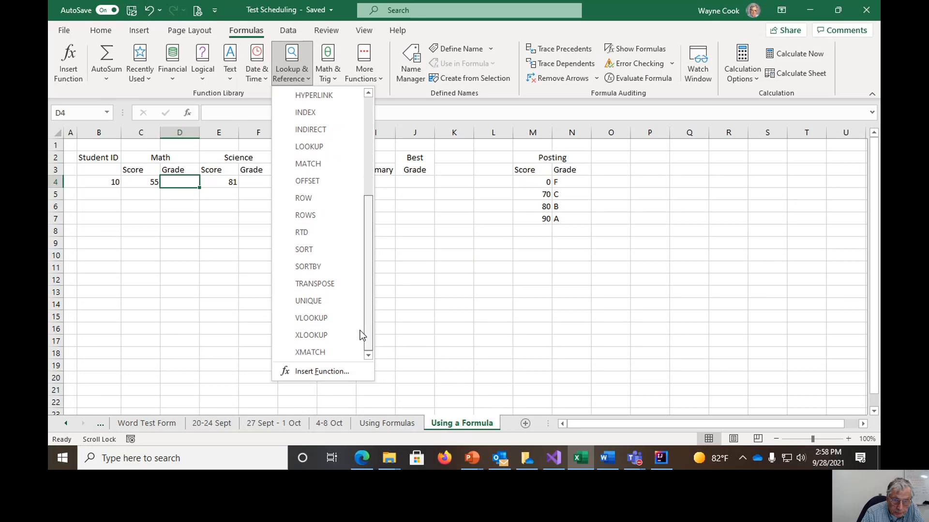
pyautogui.click(326, 318)
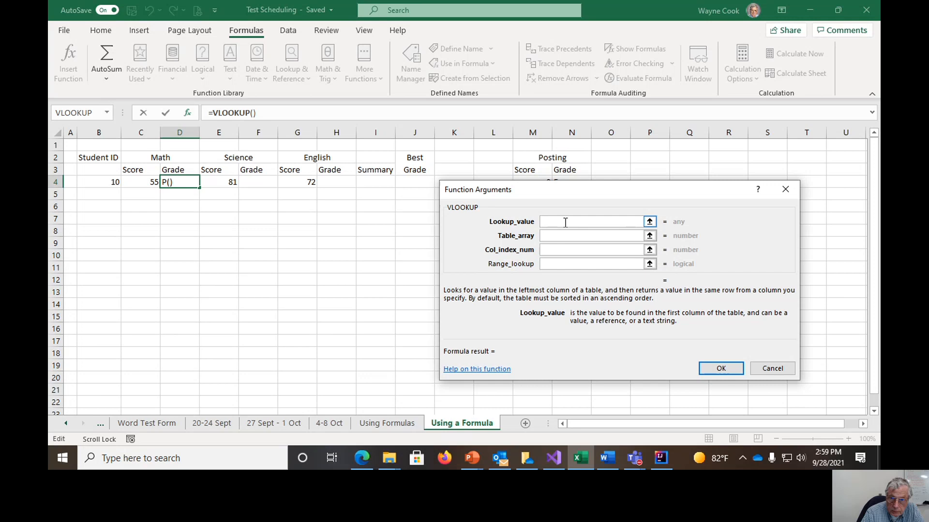
pyautogui.click(152, 183)
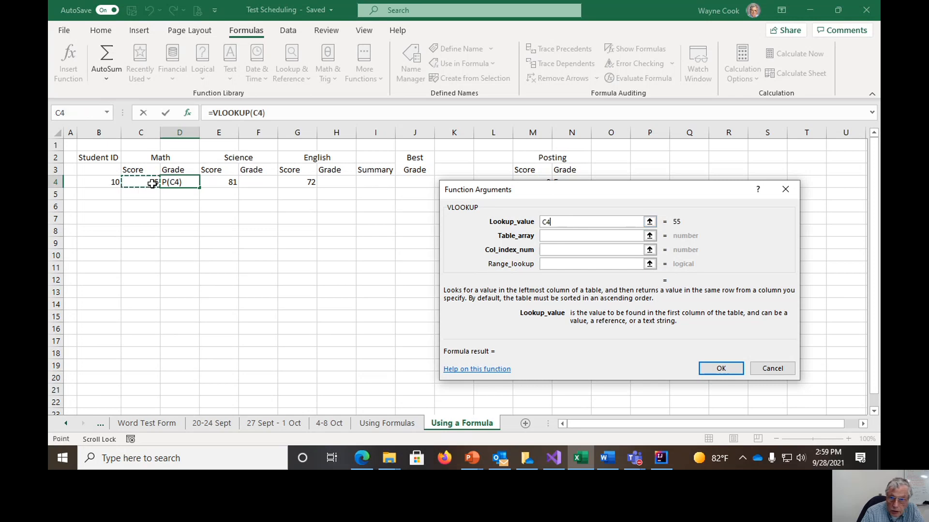
# Set the VLOOKUP table array to the Posting table as the absolute range $M$4:$N$7
pyautogui.click(554, 237)
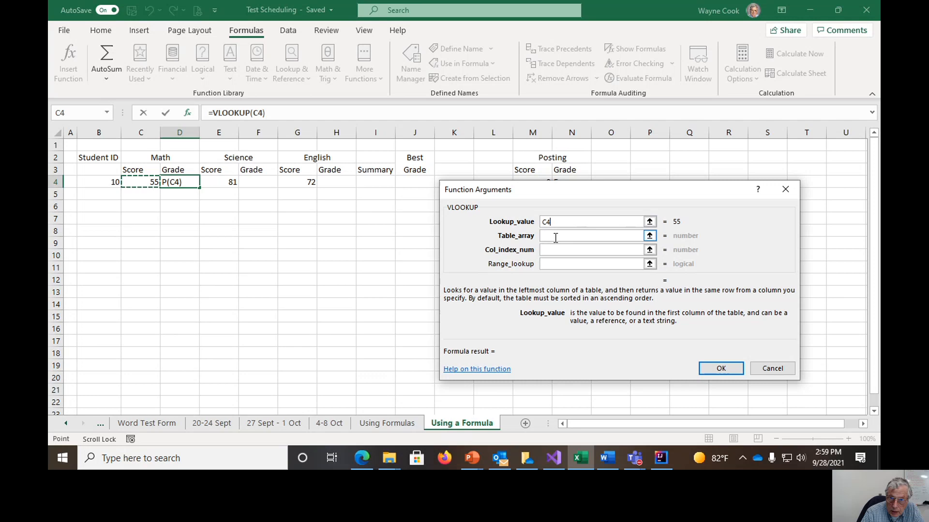
pyautogui.moveTo(667, 190); pyautogui.dragTo(637, 261)
pyautogui.moveTo(525, 181); pyautogui.dragTo(586, 218)
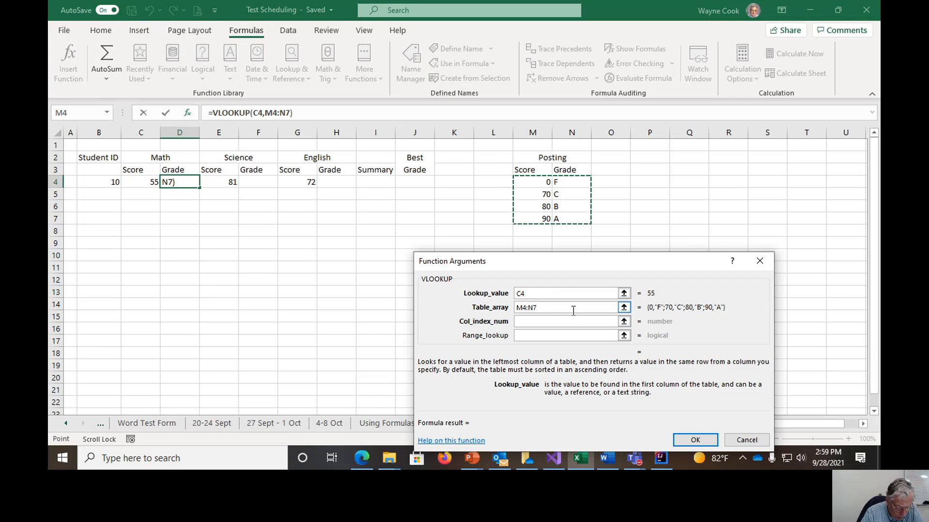
pyautogui.press('F4')
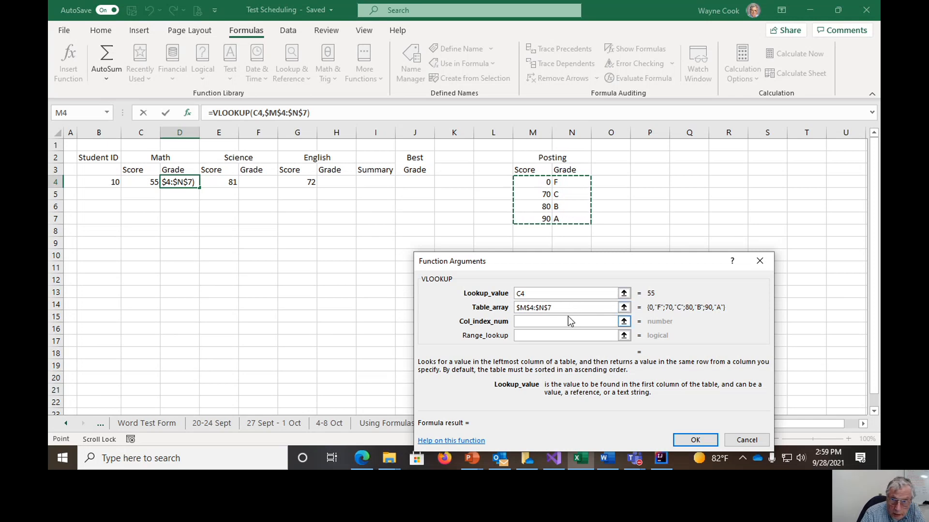
# Set the VLOOKUP column index number to 2, leave the range lookup empty, and accept the function
pyautogui.click(566, 322)
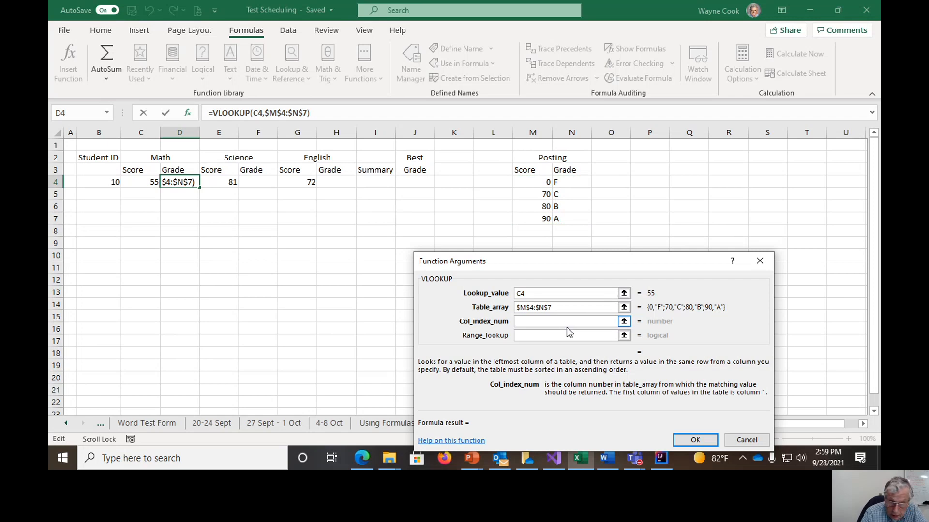
pyautogui.write('2')
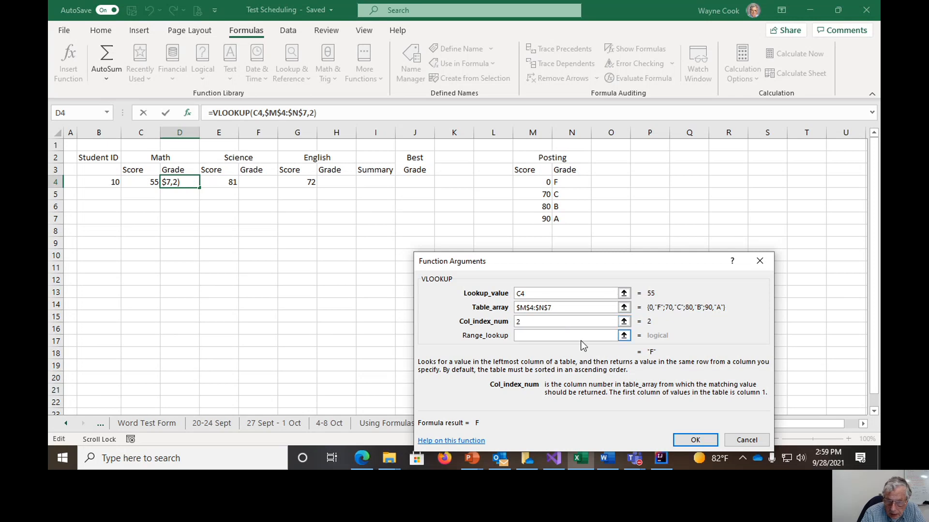
pyautogui.click(581, 337)
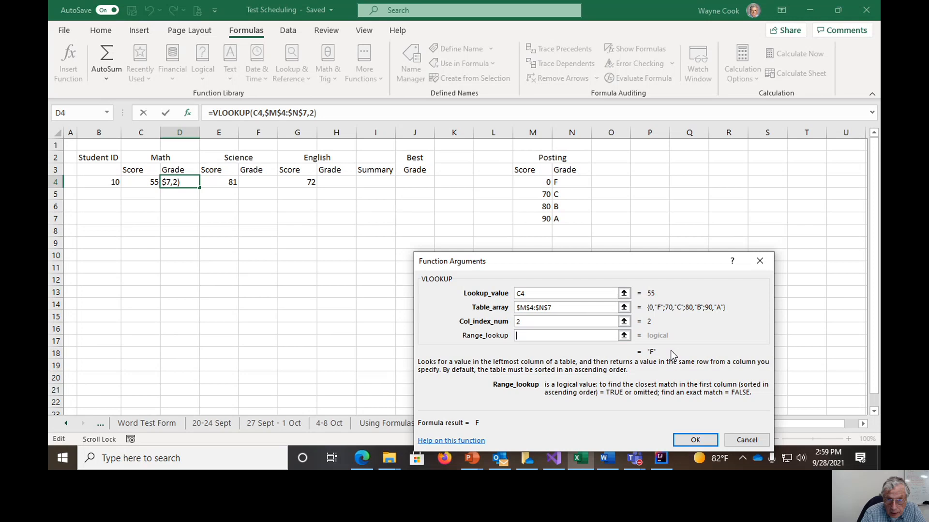
pyautogui.click(696, 441)
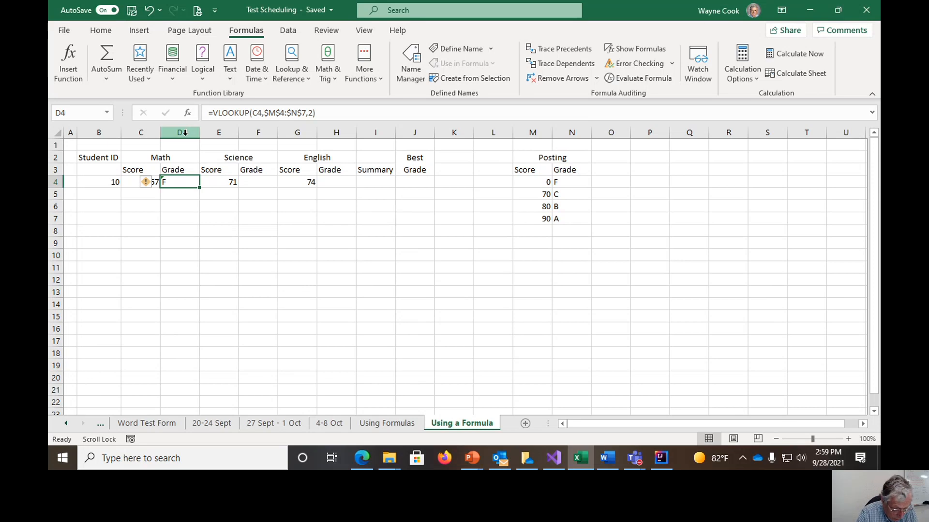
# Copy the Math Grade VLOOKUP formula from D4 into the Science Grade cell F4 and the English Grade cell H4
pyautogui.hotkey('ctrl', 'c')
pyautogui.click(258, 182)
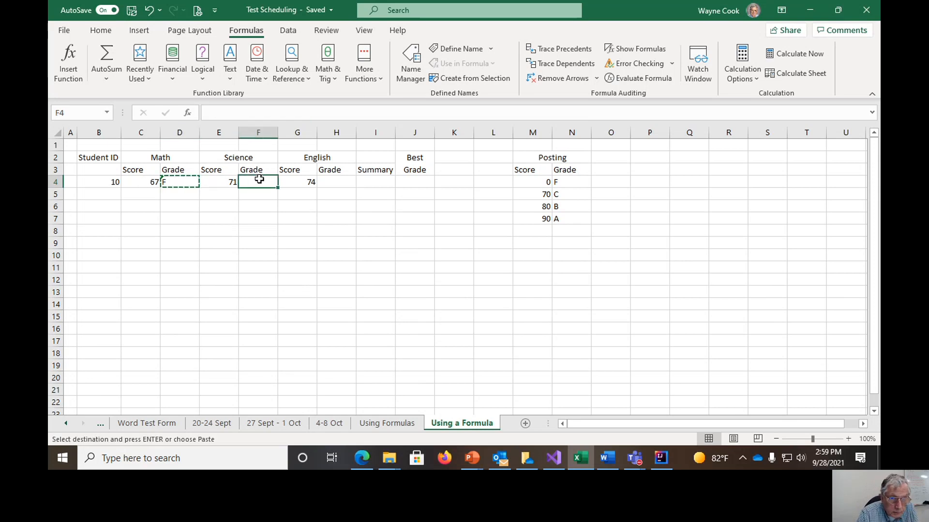
pyautogui.hotkey('ctrl', 'v')
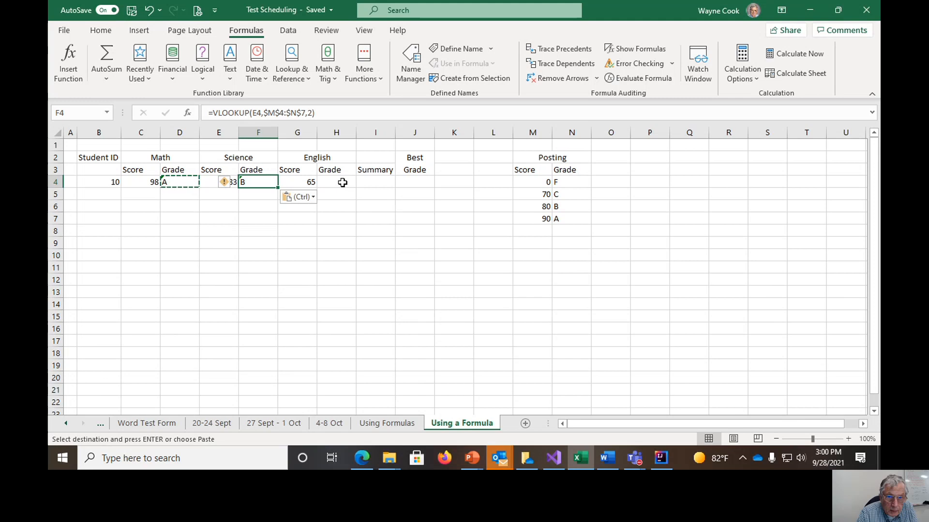
pyautogui.click(342, 182)
pyautogui.hotkey('ctrl', 'v')
pyautogui.click(382, 199)
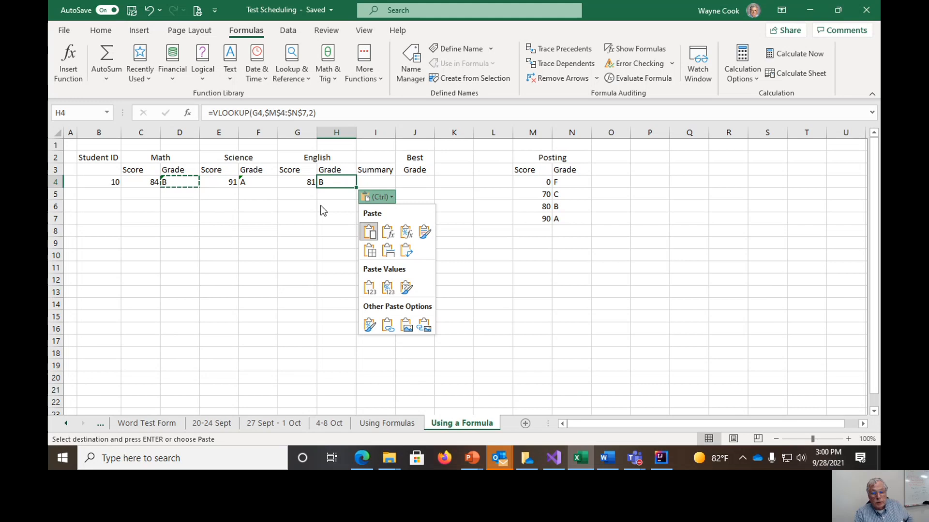
# Start an IF formula in the Summary cell I4 with a SUM function opening its logical test
pyautogui.click(385, 180)
pyautogui.click(385, 181)
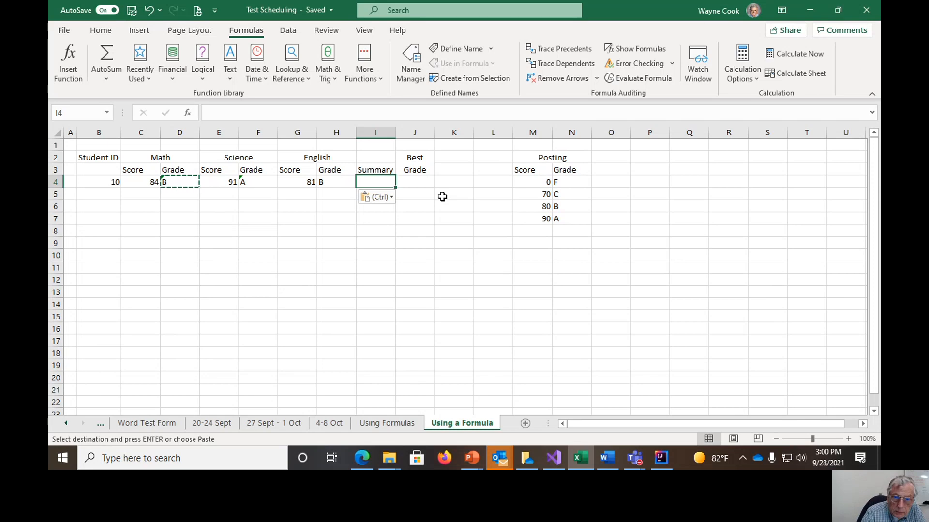
pyautogui.write('=')
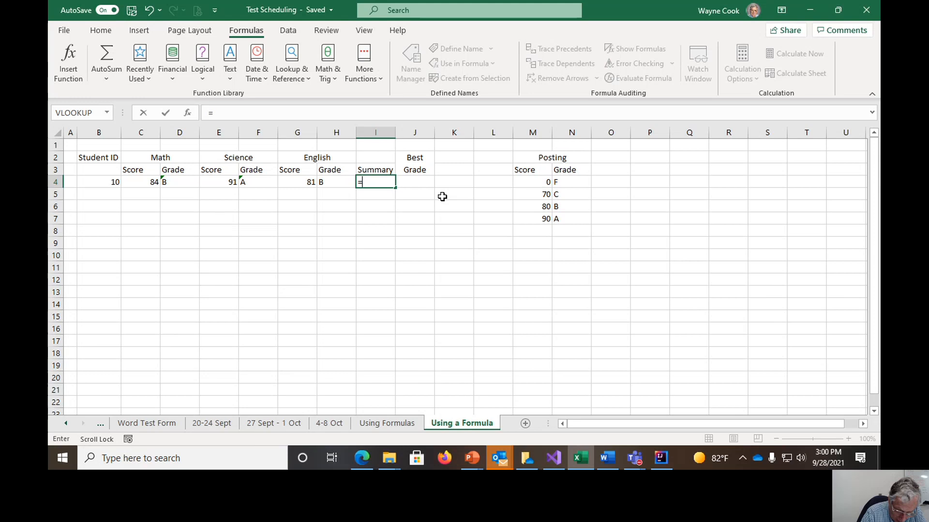
pyautogui.write('IF')
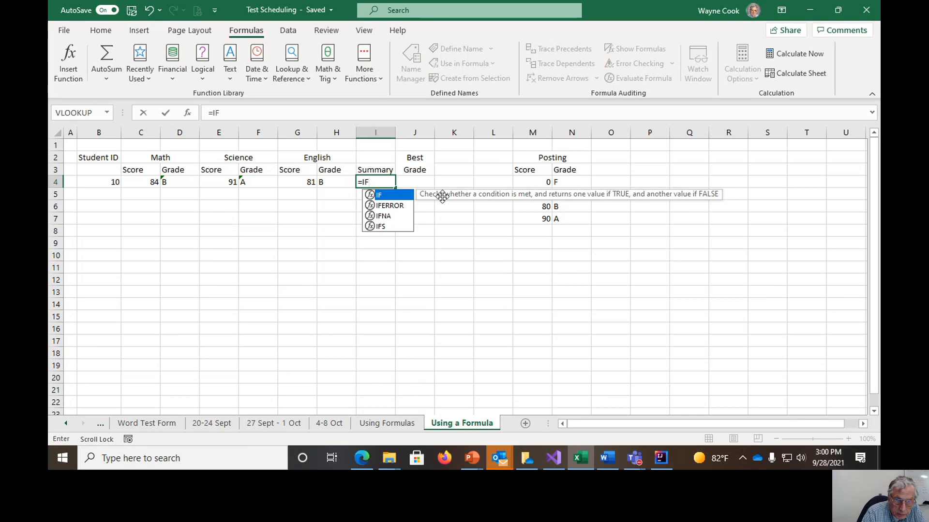
pyautogui.write('(')
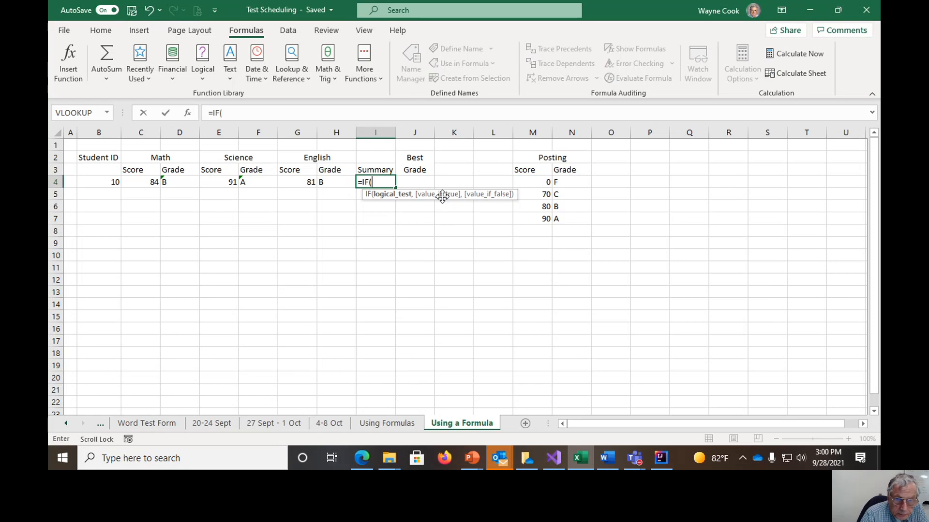
pyautogui.write('SUM')
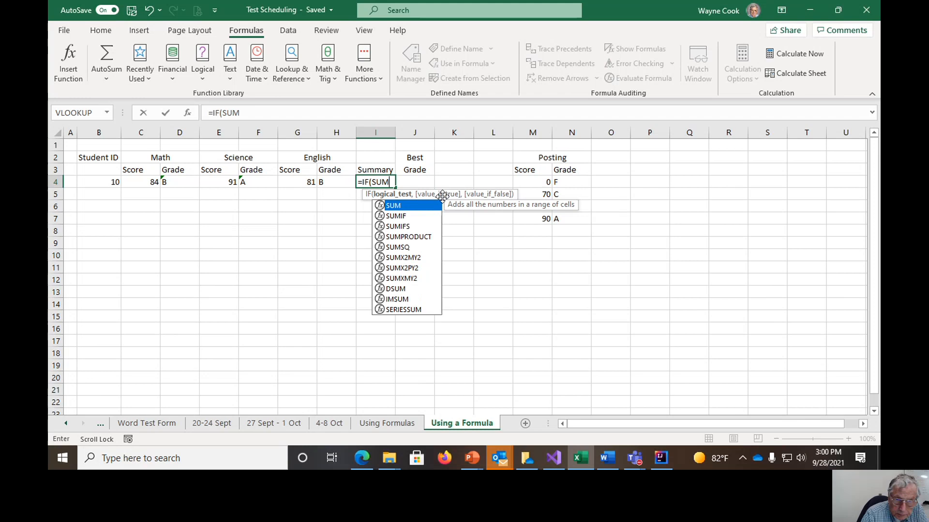
pyautogui.write('(')
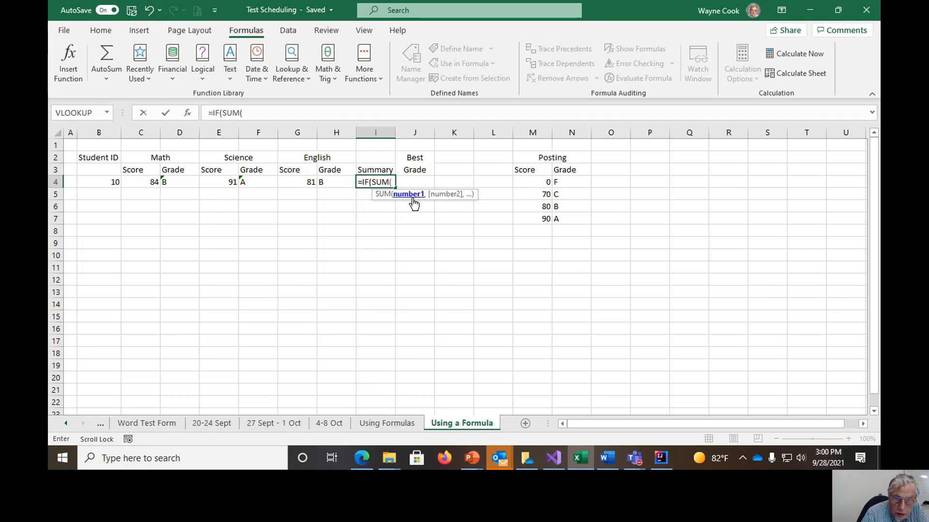
# Complete the logical test as the sum of the scores in C4, E4 and G4 being greater than 240
pyautogui.click(146, 181)
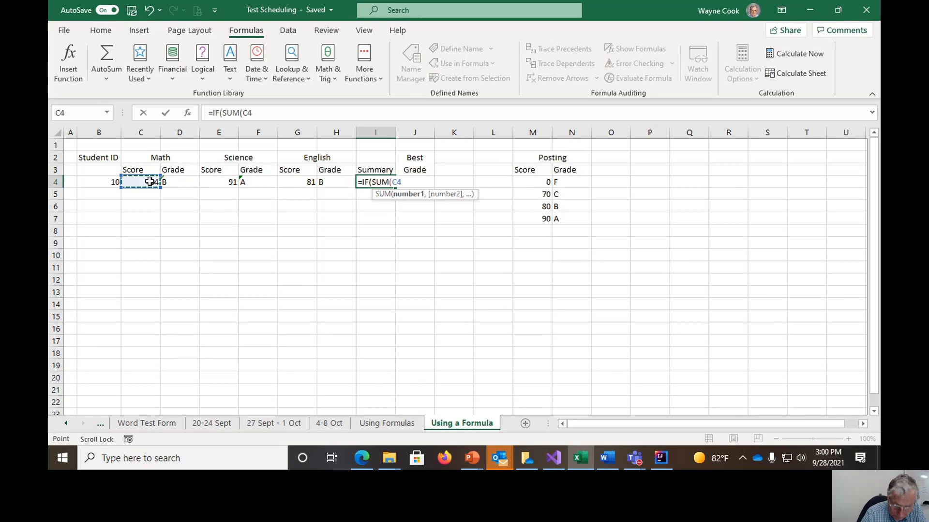
pyautogui.write(',')
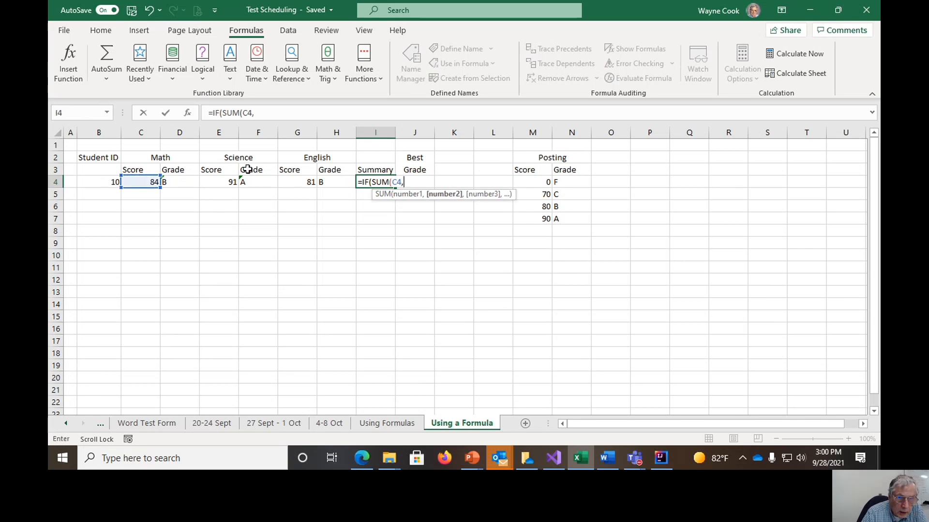
pyautogui.click(228, 182)
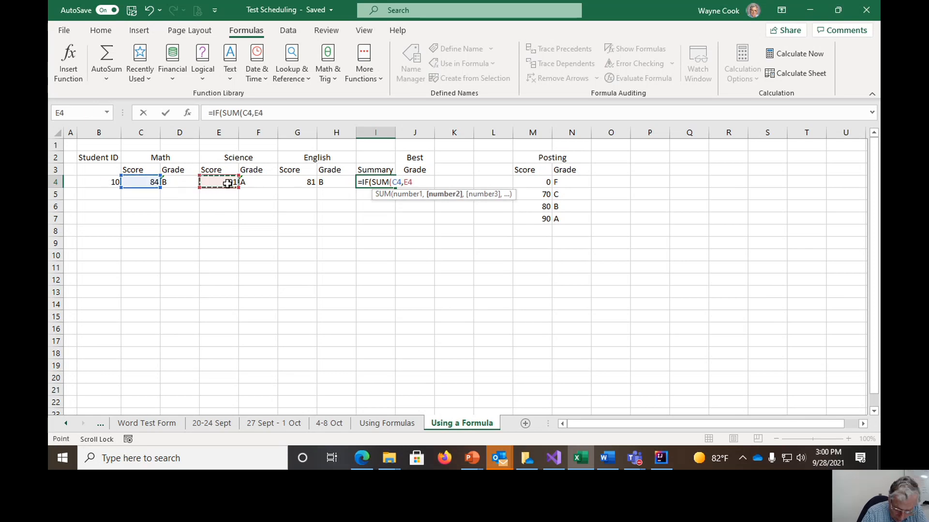
pyautogui.write(',')
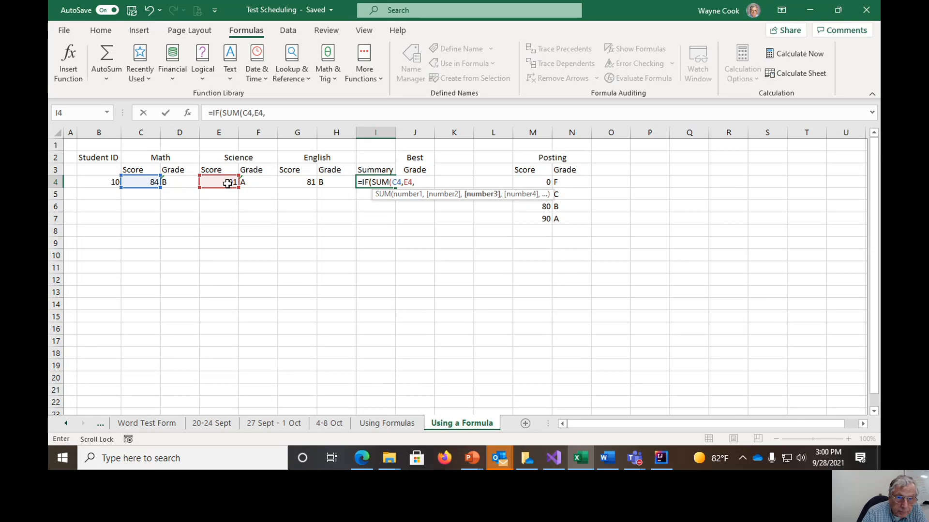
pyautogui.click(306, 183)
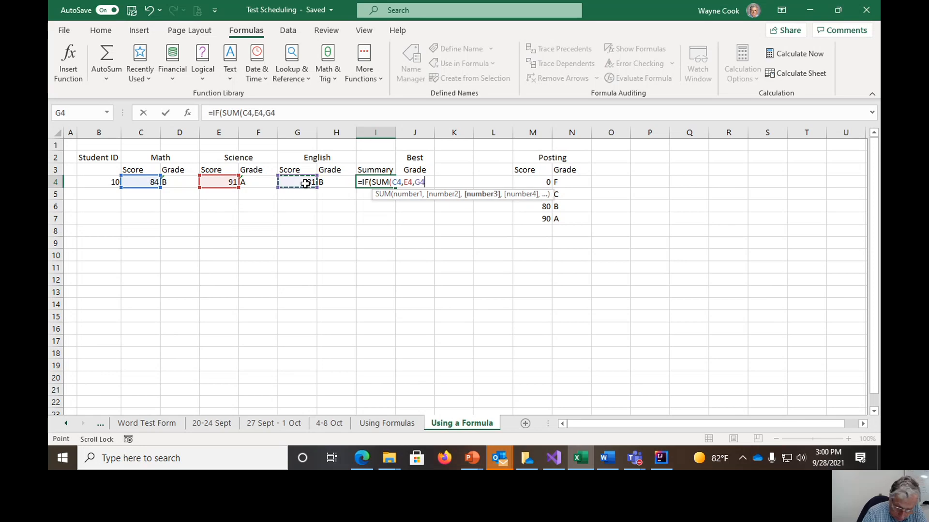
pyautogui.write(')')
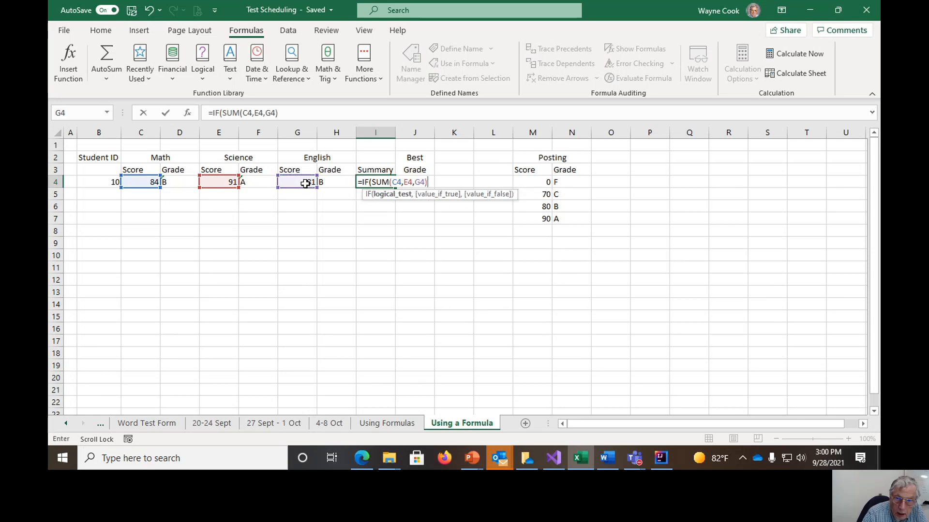
pyautogui.write('>24')
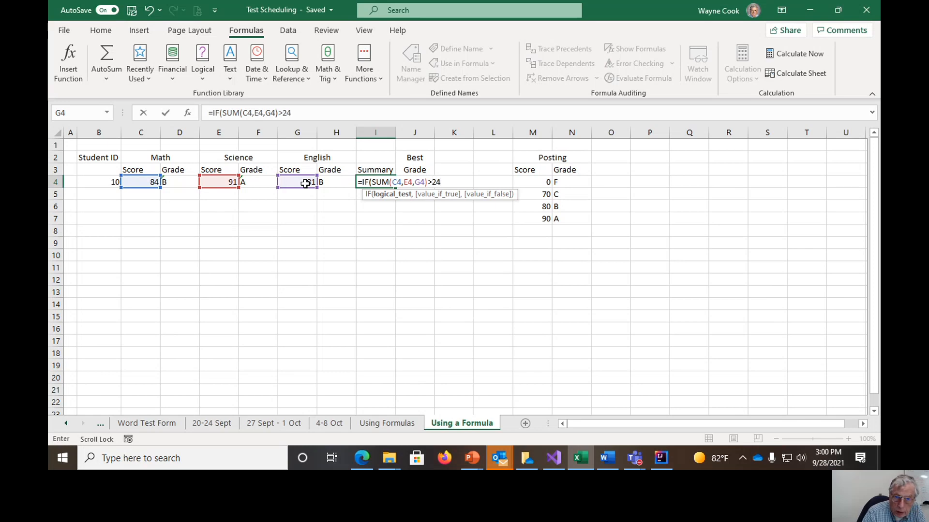
pyautogui.write('0')
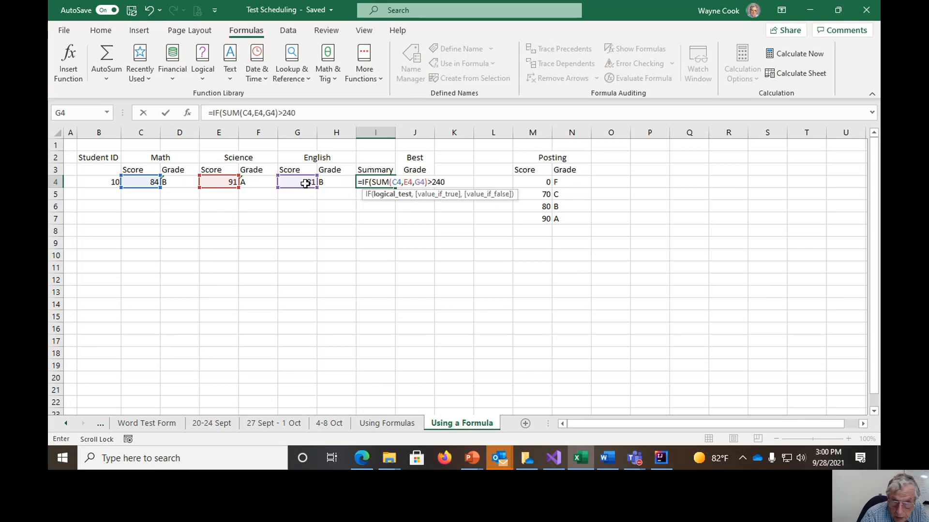
# Set the IF formula's value if true to the text "Good Work"
pyautogui.write(',')
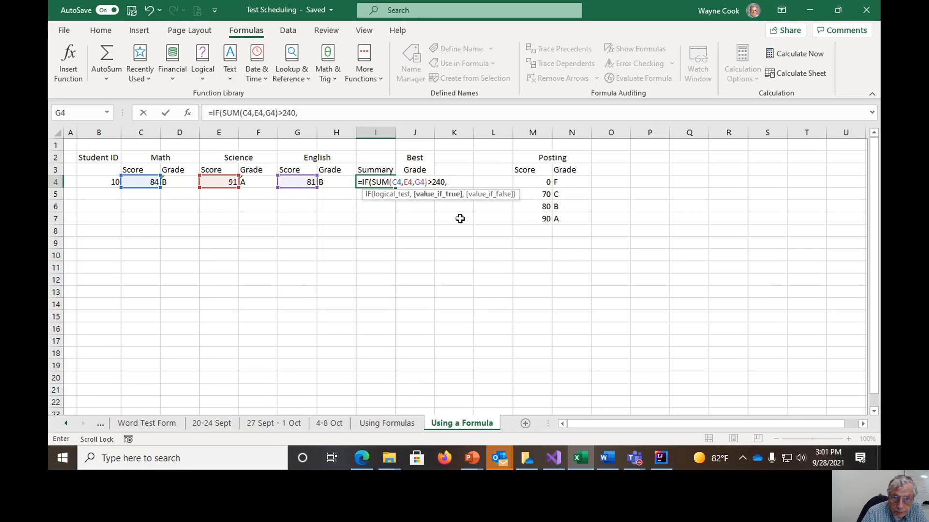
pyautogui.write('"Good Work')
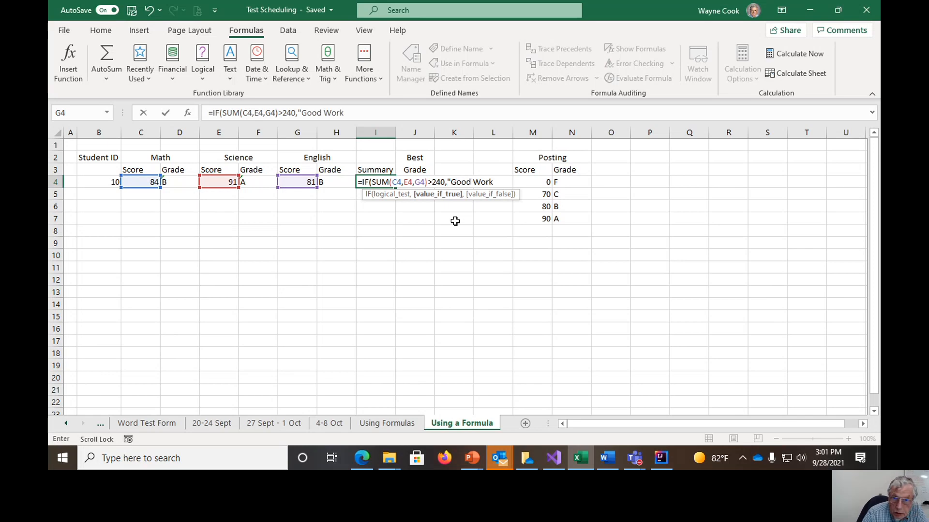
pyautogui.write('",')
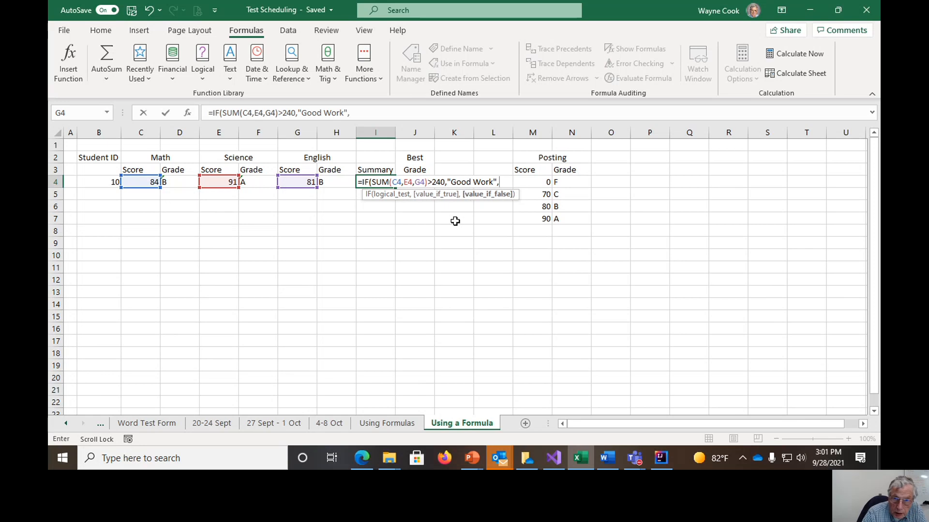
# Nest a second IF as the value if false, with the logical test SUM(C4,E4,G4)>210
pyautogui.write('if')
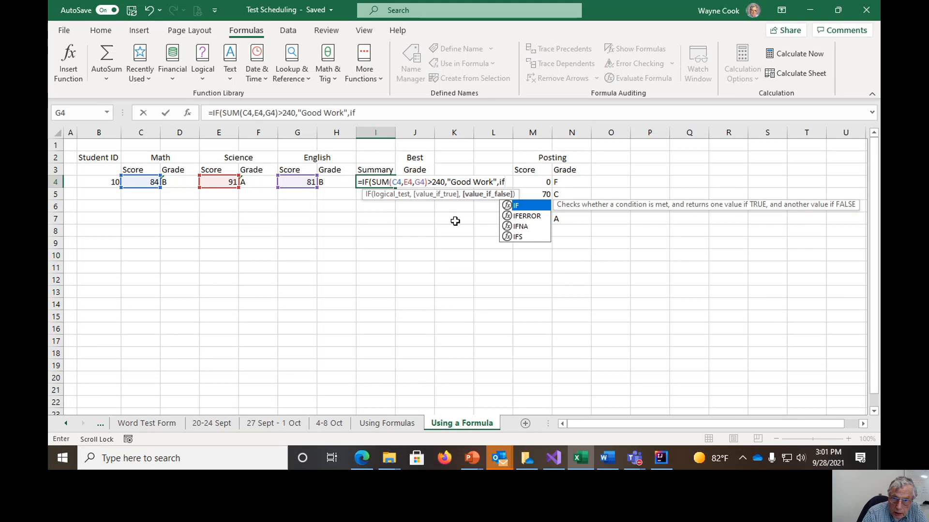
pyautogui.write('(SUM')
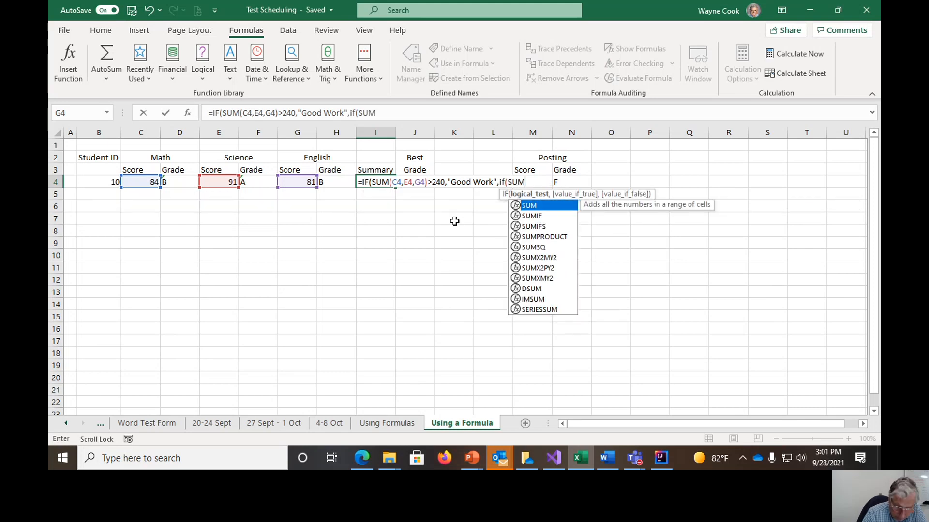
pyautogui.write('(')
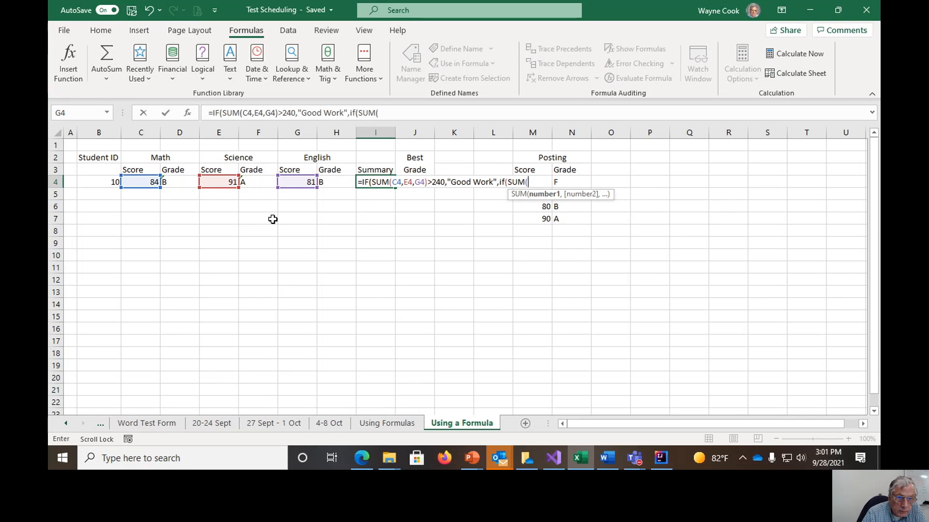
pyautogui.click(145, 183)
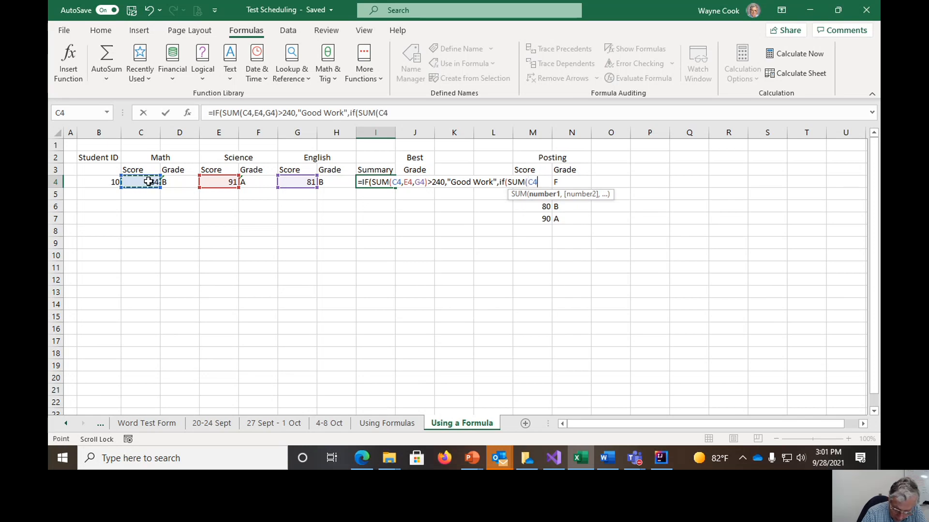
pyautogui.write(',')
pyautogui.click(209, 183)
pyautogui.write(',')
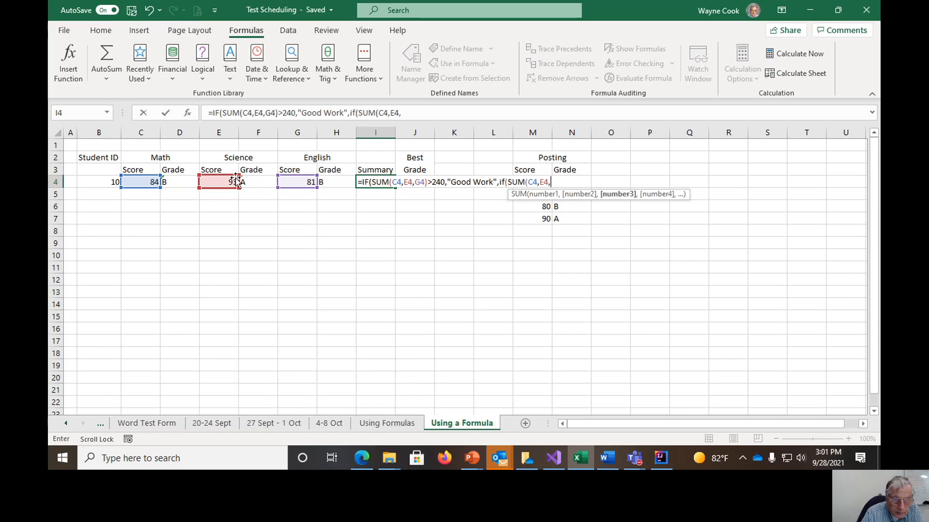
pyautogui.click(291, 180)
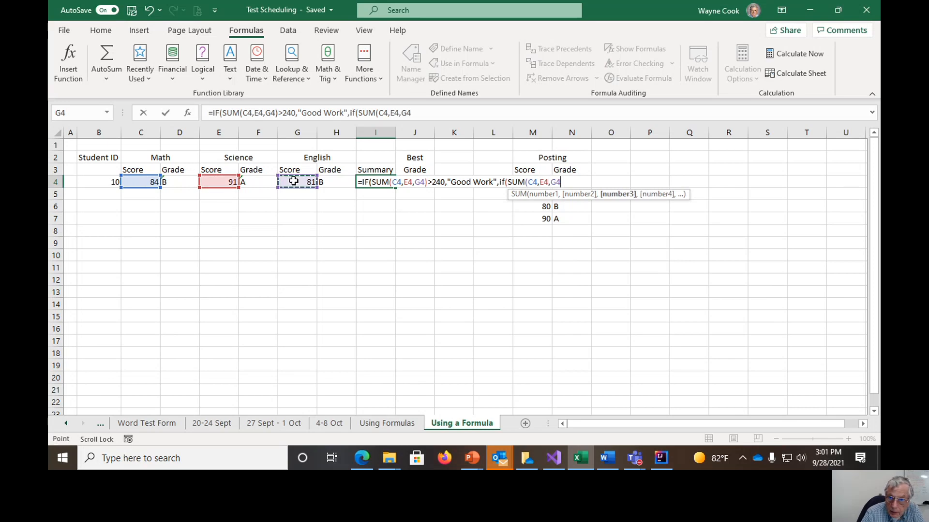
pyautogui.write(')>')
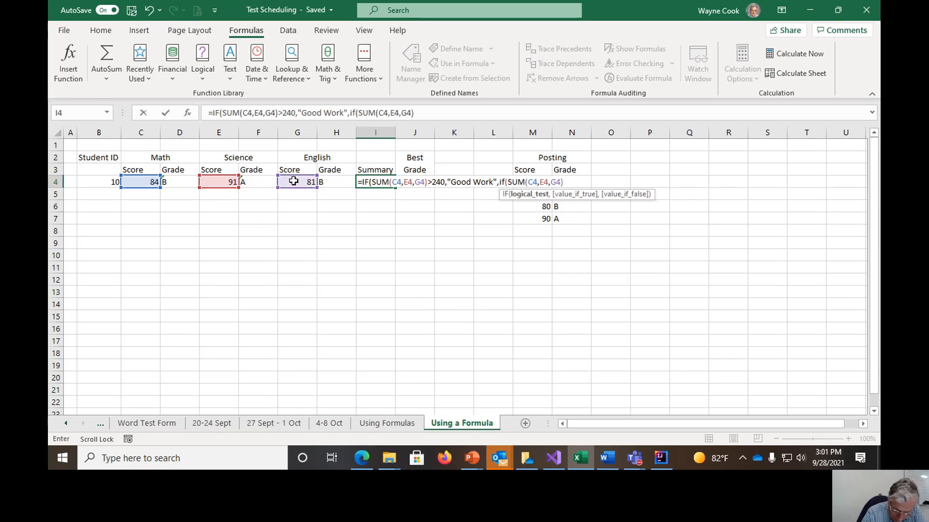
pyautogui.write('21')
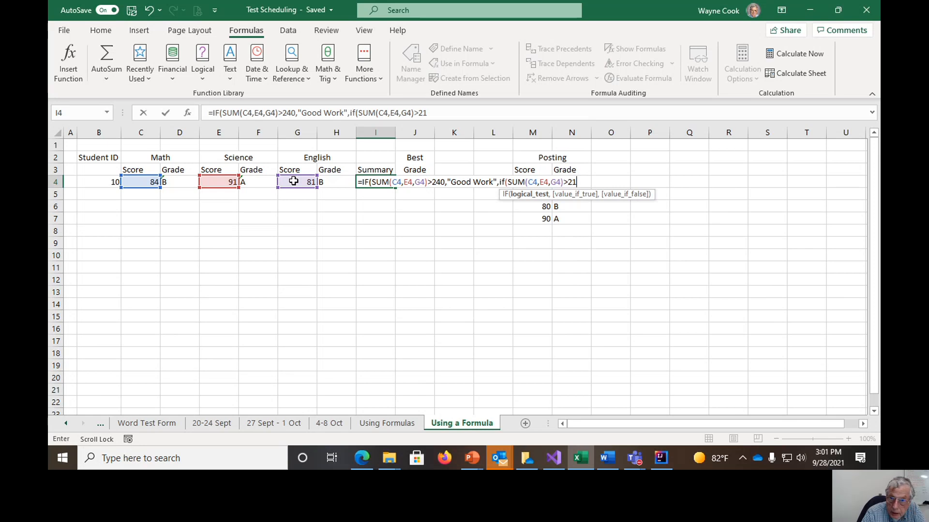
pyautogui.write('0')
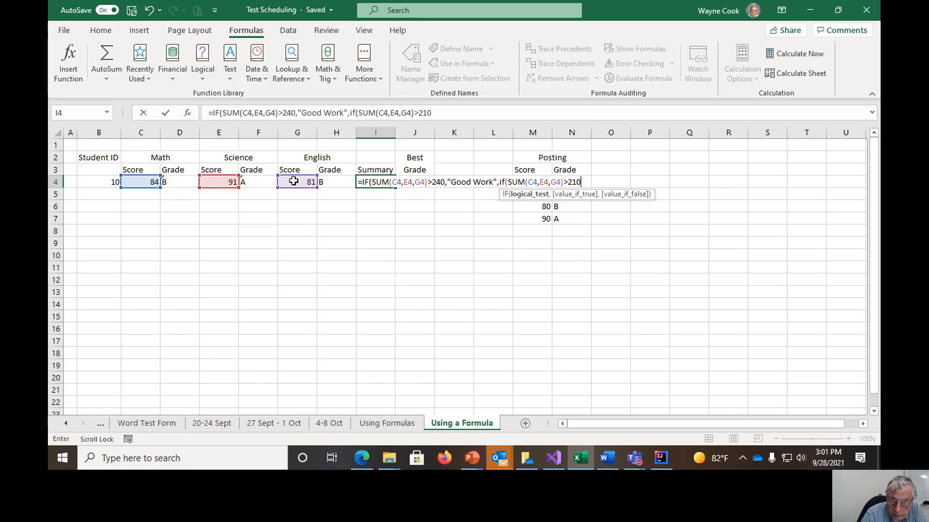
# Set the nested IF's value if true to the text "Need Tutoring"
pyautogui.write(',')
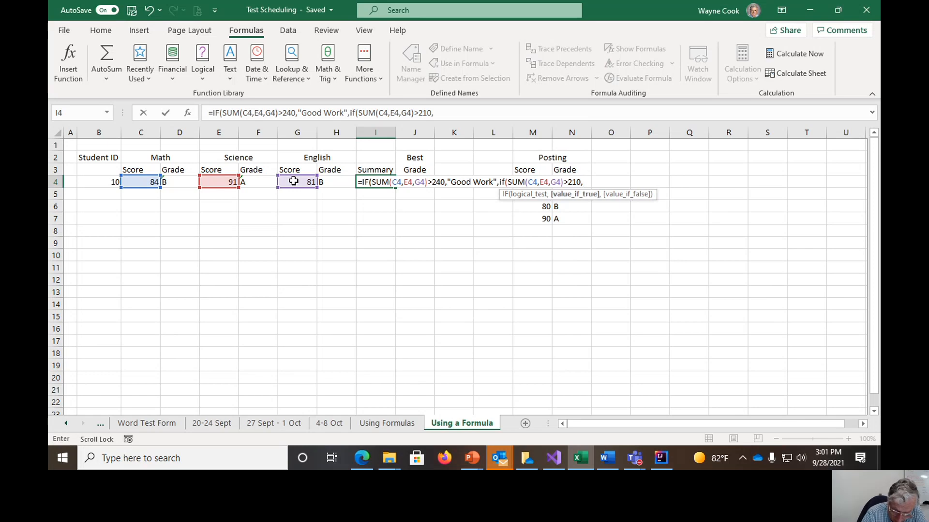
pyautogui.write('"')
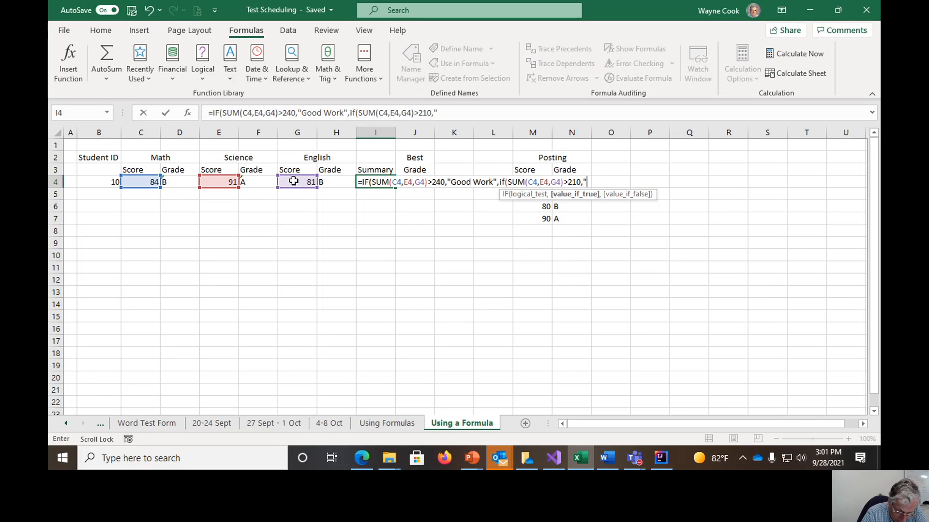
pyautogui.write('Nee')
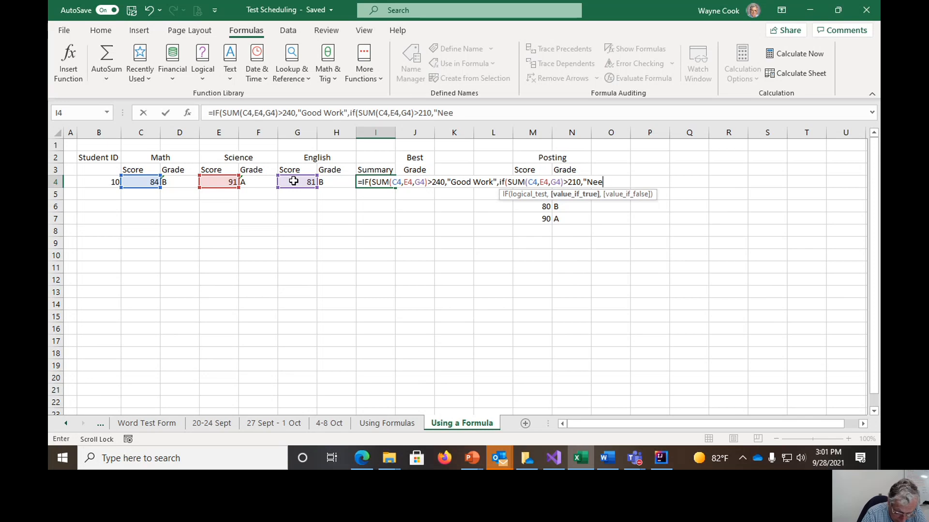
pyautogui.write('d Tutoring"')
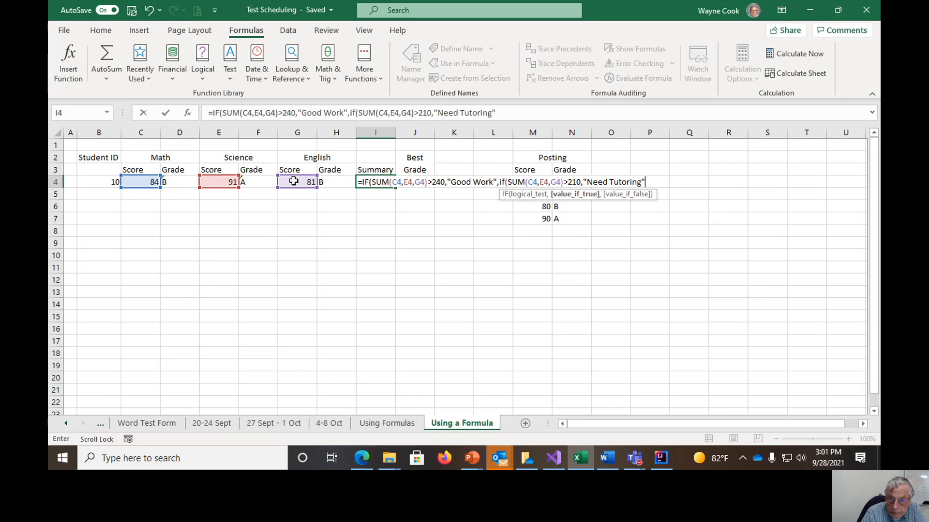
# Complete the Summary formula with "Danger, Danger" as the nested IF's value if false, and autofit the Summary column's width
pyautogui.write(',')
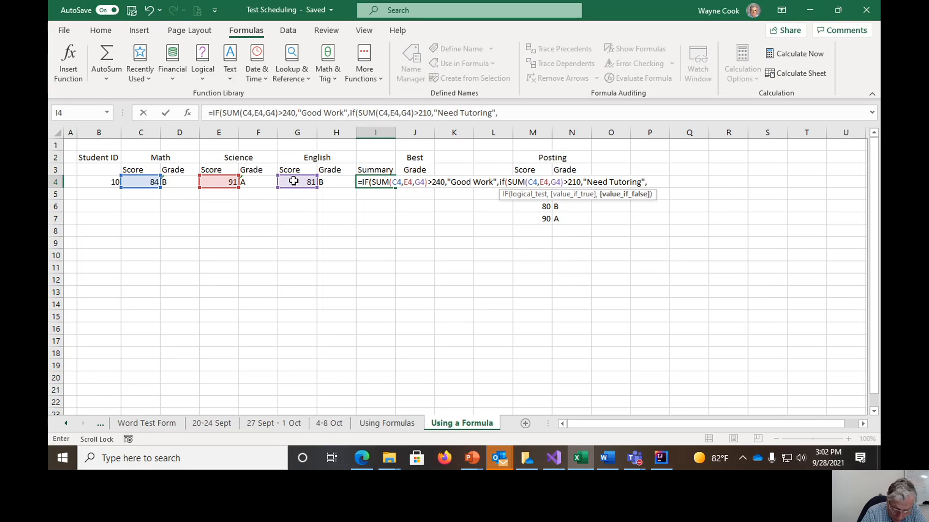
pyautogui.write('"')
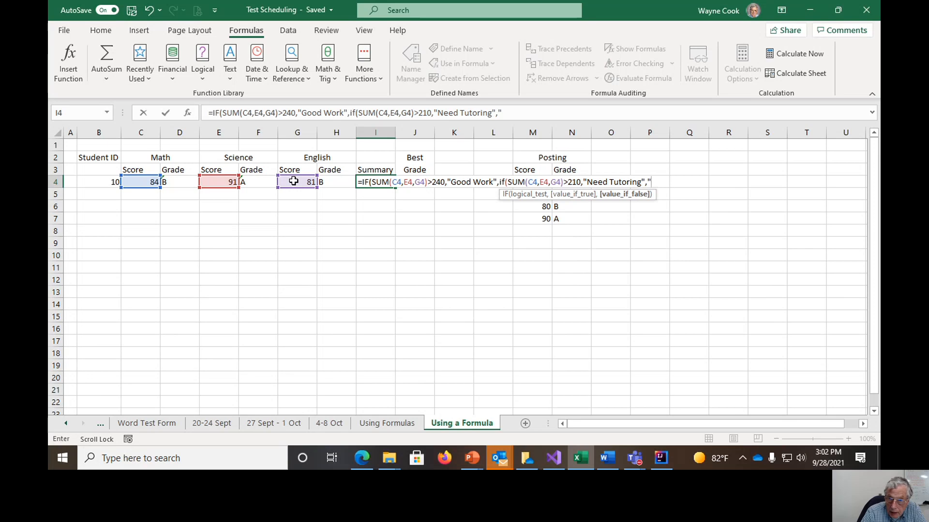
pyautogui.write('Dana')
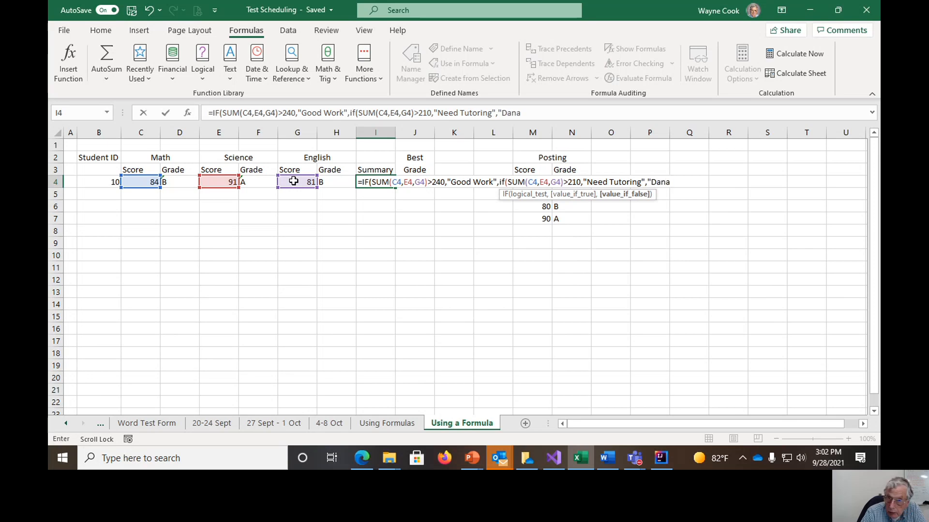
pyautogui.press('BackSpace')
pyautogui.write('ger, Danger')
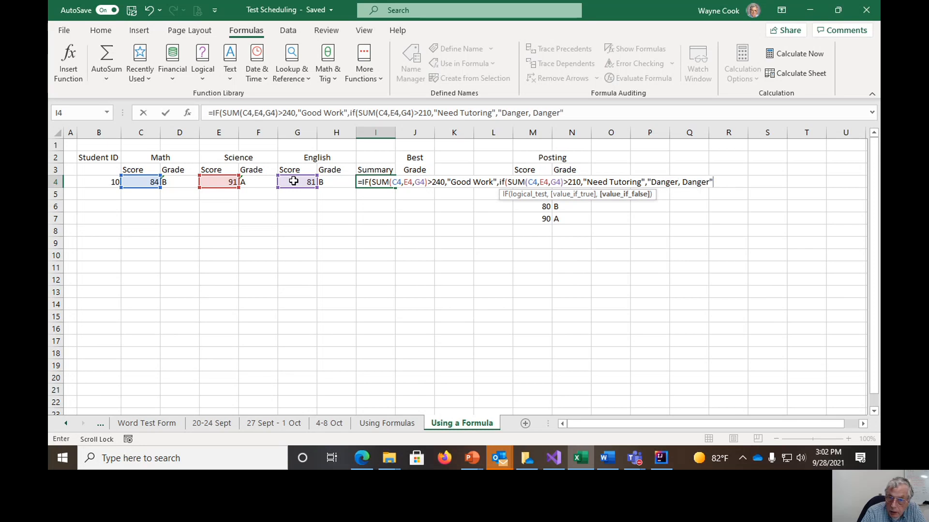
pyautogui.write('")')
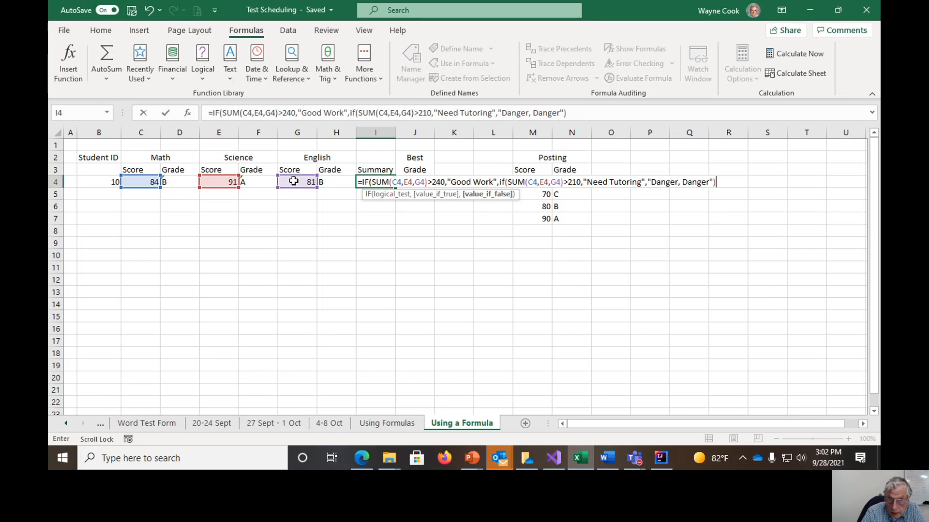
pyautogui.write(')')
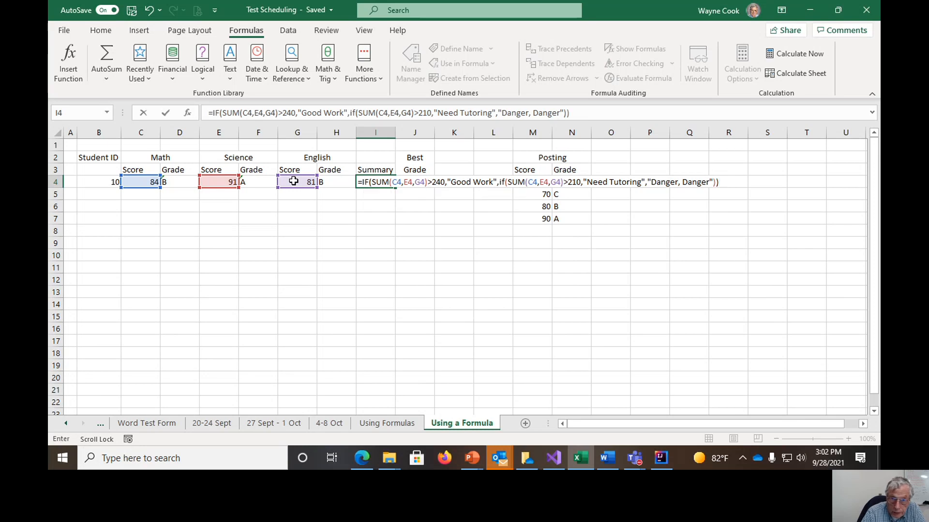
pyautogui.press('Return')
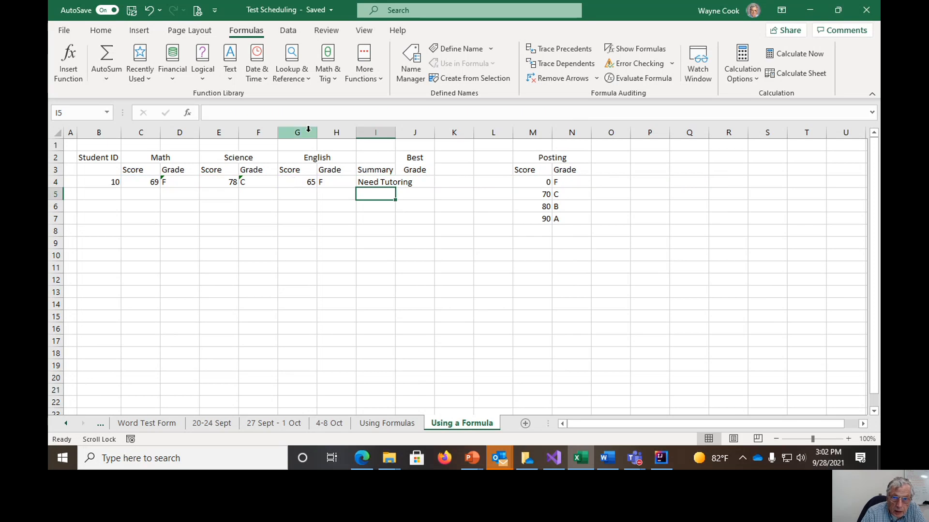
pyautogui.moveTo(396, 132); pyautogui.dragTo(399, 137)
pyautogui.doubleClick(399, 136)
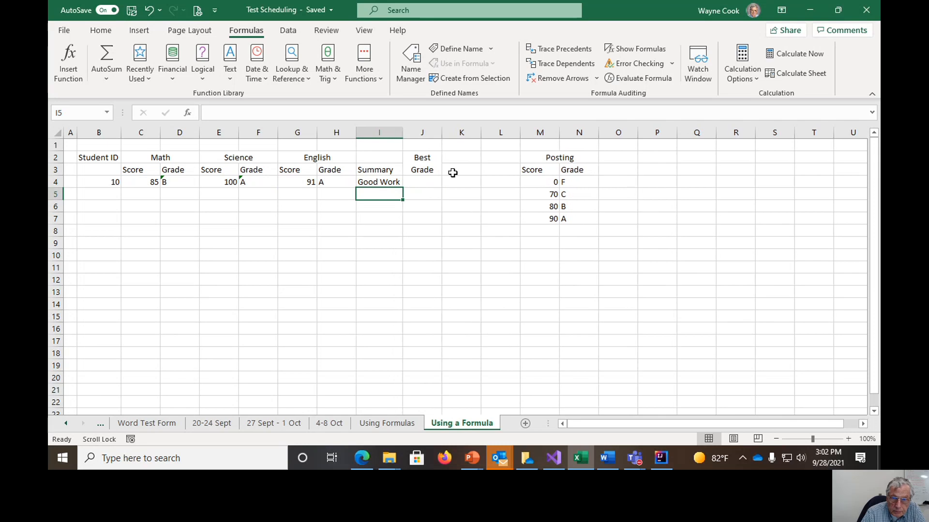
# Start an IF formula in the Best Grade cell J4 with an AND logical test whose first condition is C4>E4
pyautogui.click(428, 183)
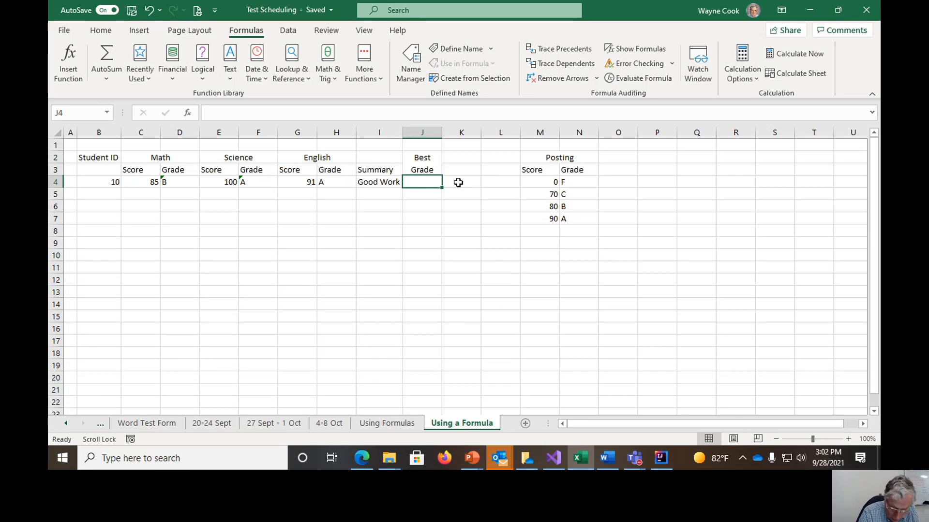
pyautogui.write('=IF')
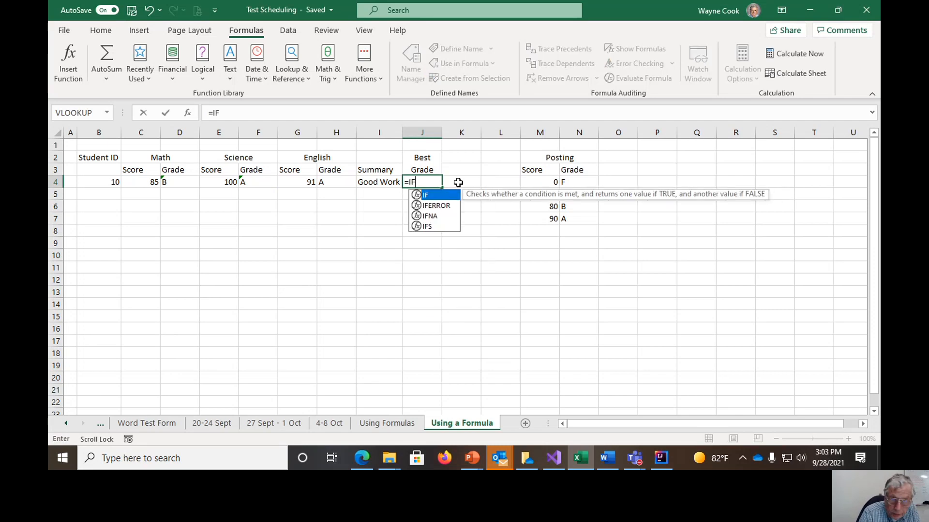
pyautogui.write('(')
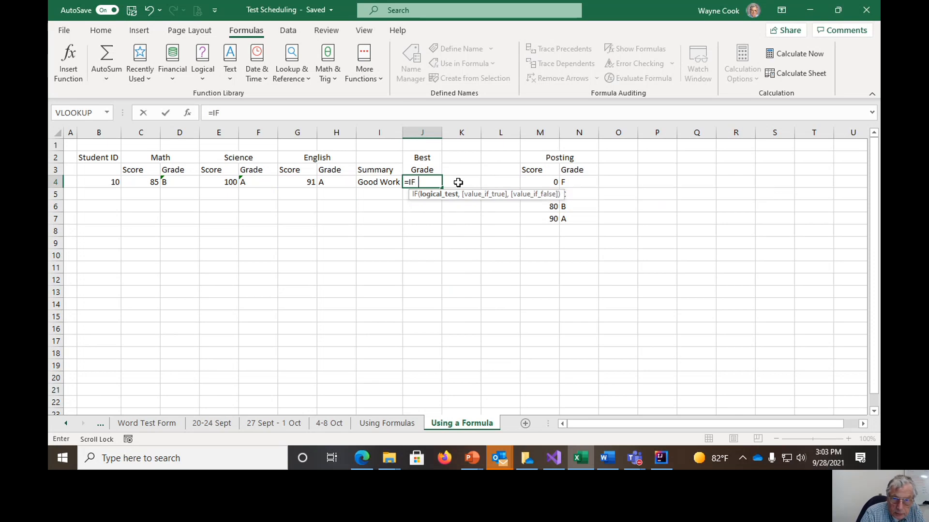
pyautogui.write('AND')
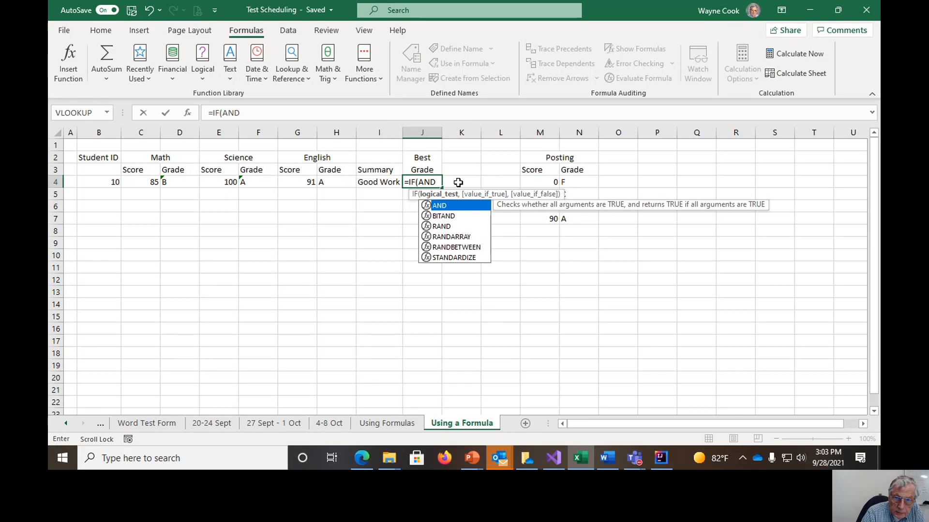
pyautogui.write('(')
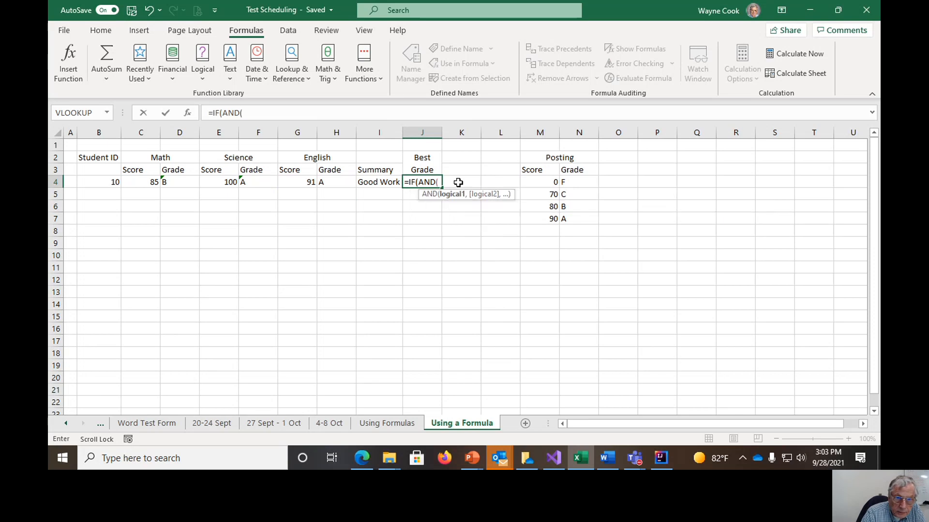
pyautogui.click(138, 185)
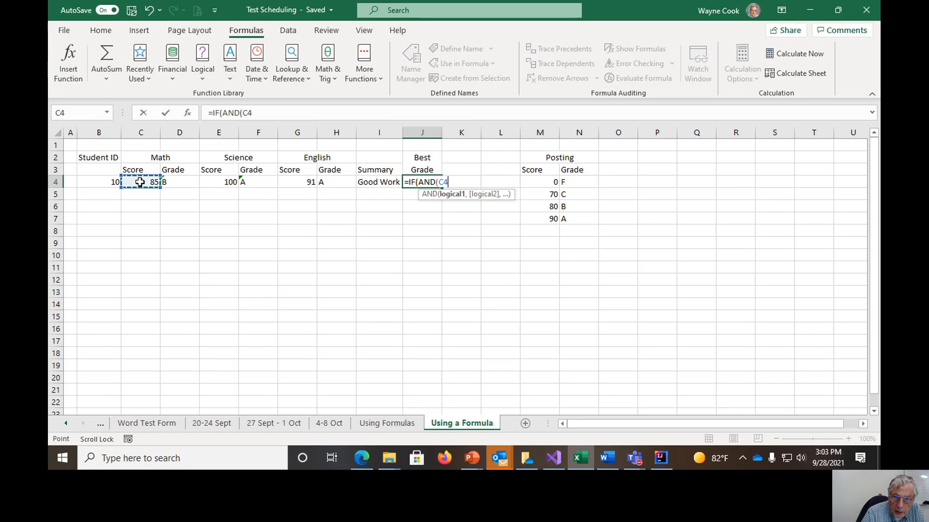
pyautogui.write('>')
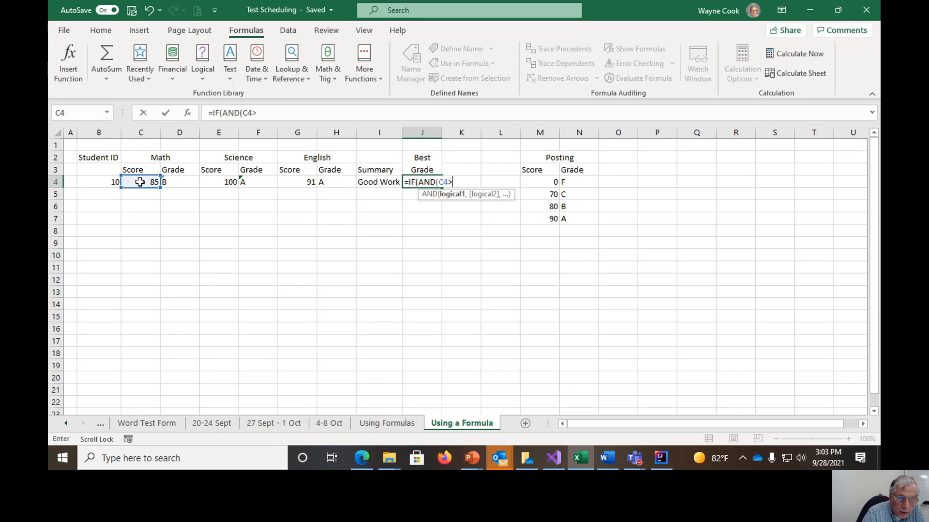
pyautogui.click(219, 183)
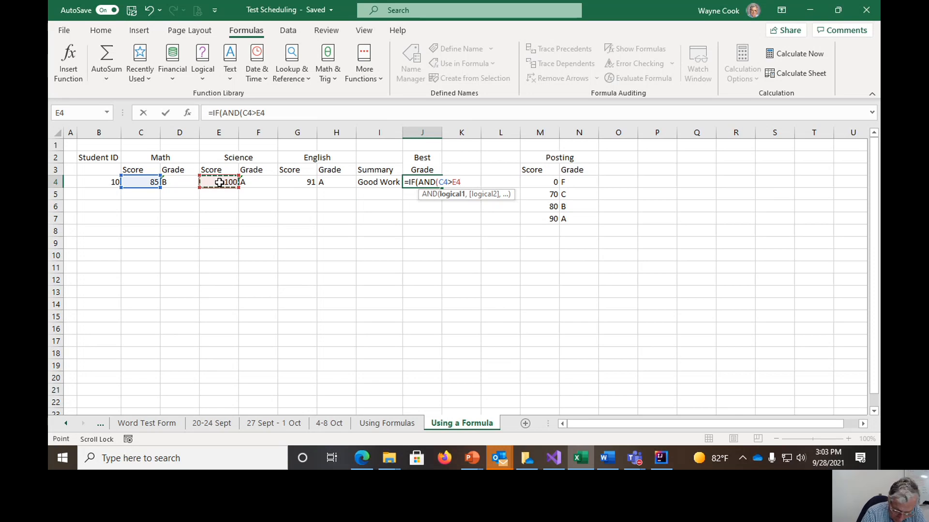
# Add C4>G4 as the second condition of the AND function and close the function
pyautogui.write(',')
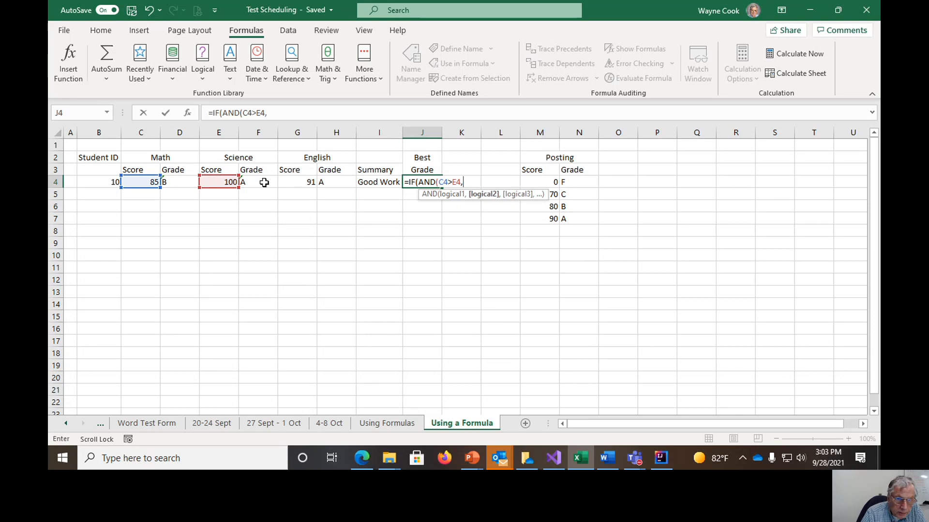
pyautogui.click(134, 182)
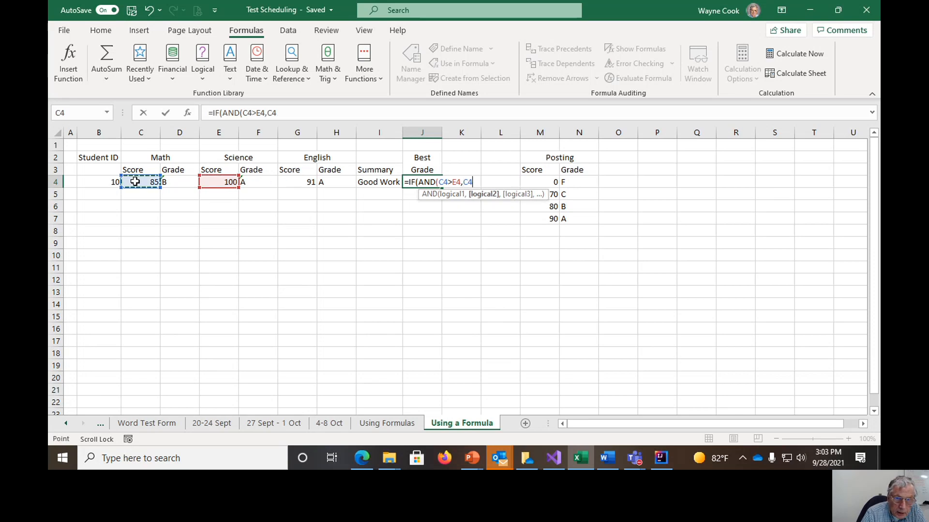
pyautogui.keyDown('shift'); pyautogui.click(299, 180); pyautogui.keyUp('shift')
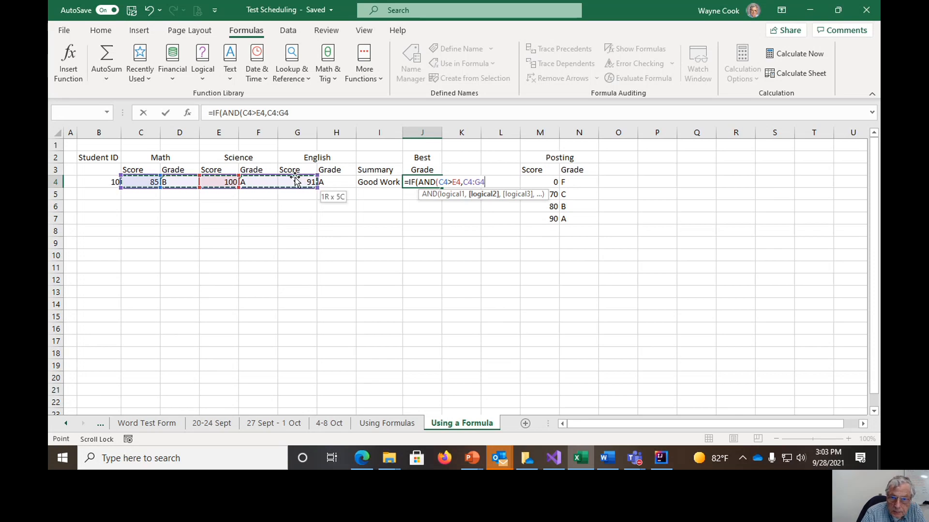
pyautogui.click(490, 183)
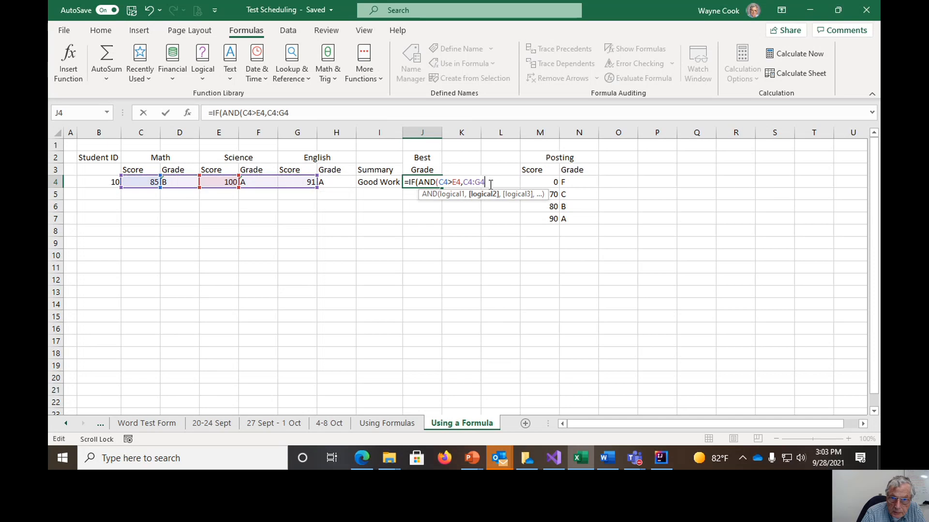
pyautogui.press('BackSpace')
pyautogui.press('BackSpace')
pyautogui.press('BackSpace')
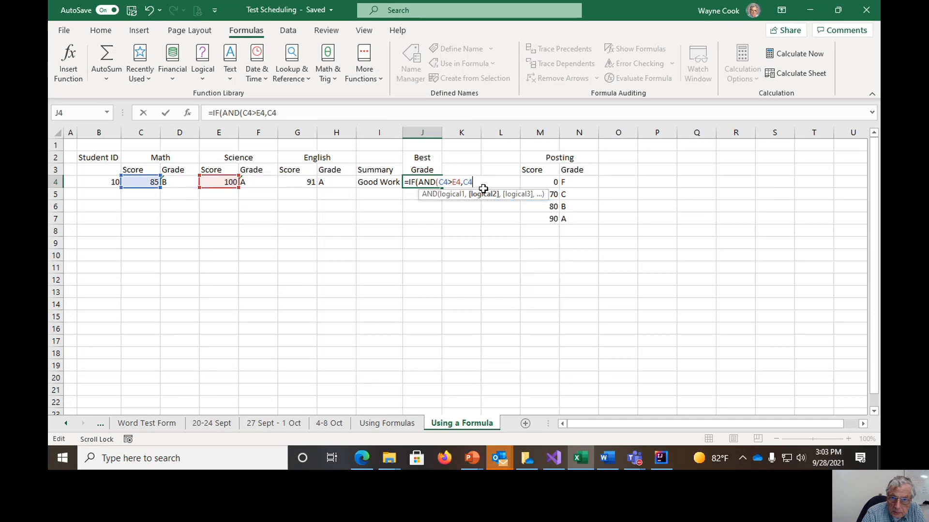
pyautogui.write('>')
pyautogui.click(308, 183)
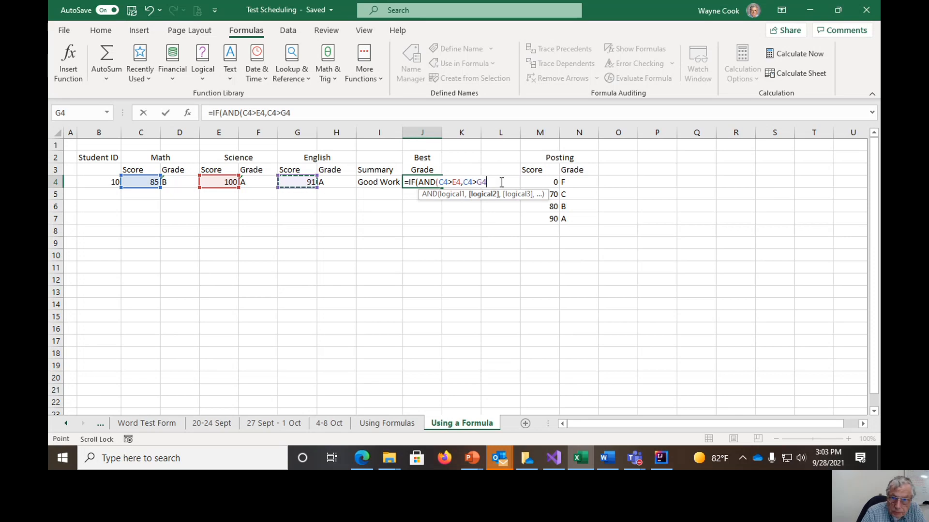
pyautogui.write(')')
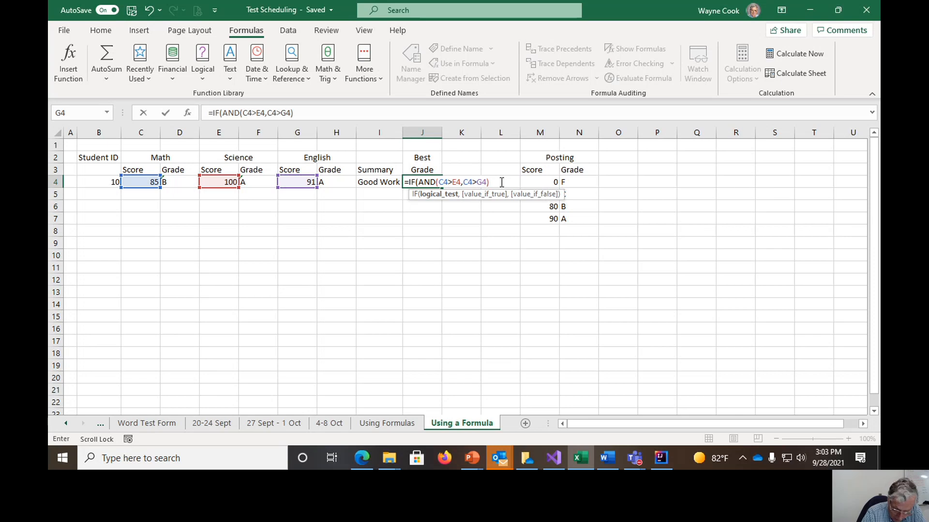
# Set the IF formula's value if true to the Math heading as the absolute reference $C$2
pyautogui.write(',')
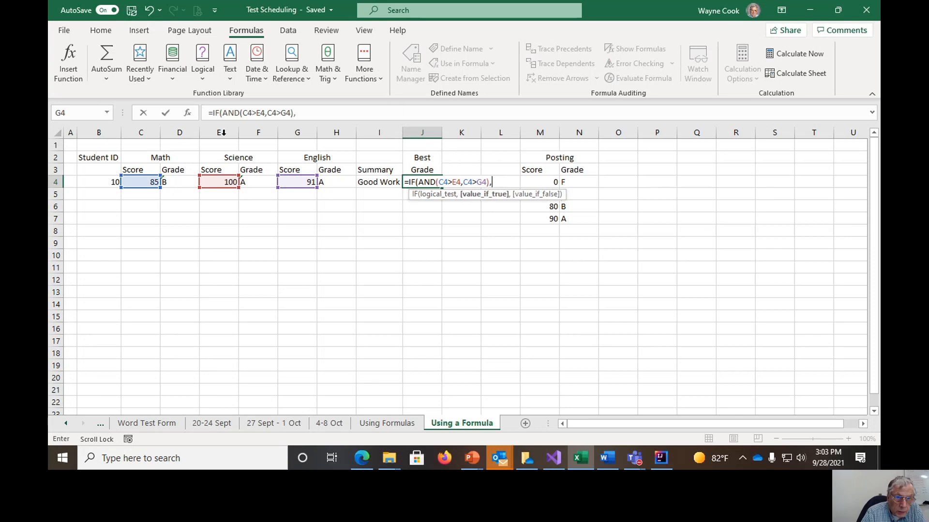
pyautogui.click(152, 158)
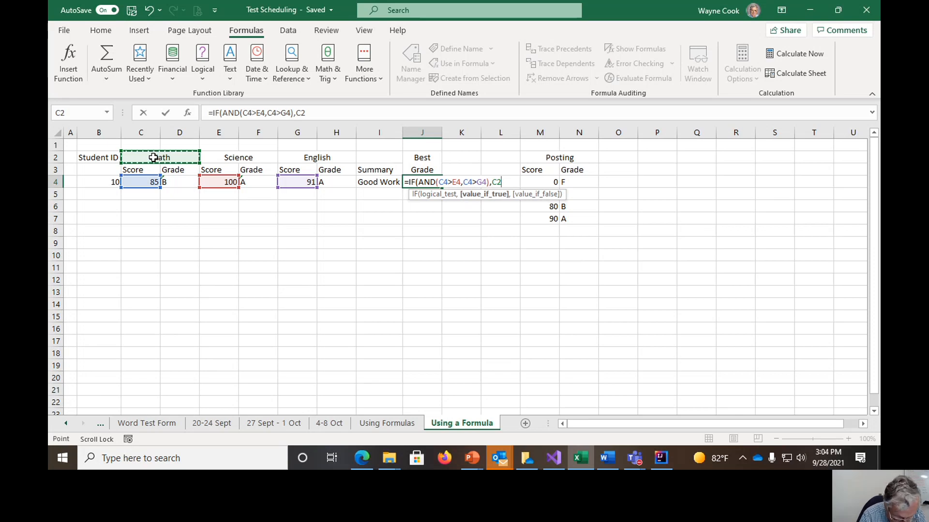
pyautogui.press('F4')
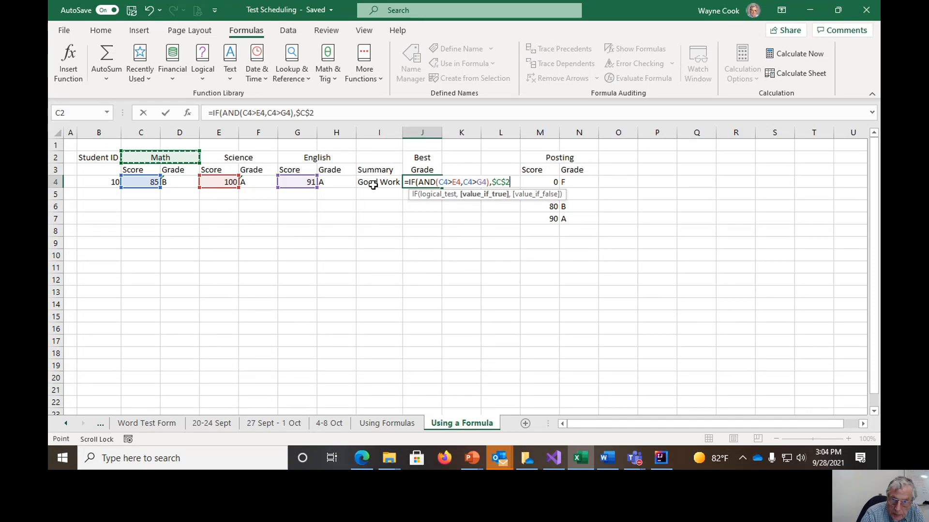
# Nest a second IF as the value if false, with an AND logical test whose first condition is E4>C4
pyautogui.write(',')
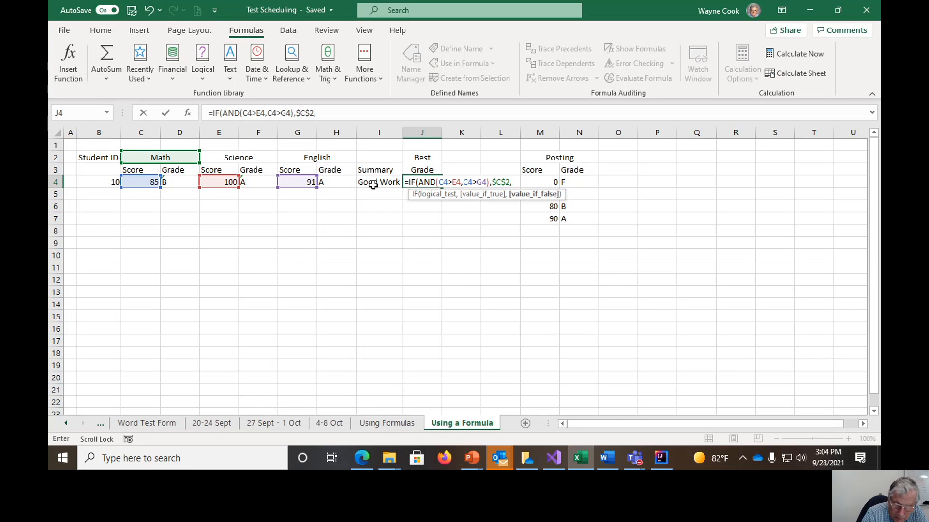
pyautogui.write('IF')
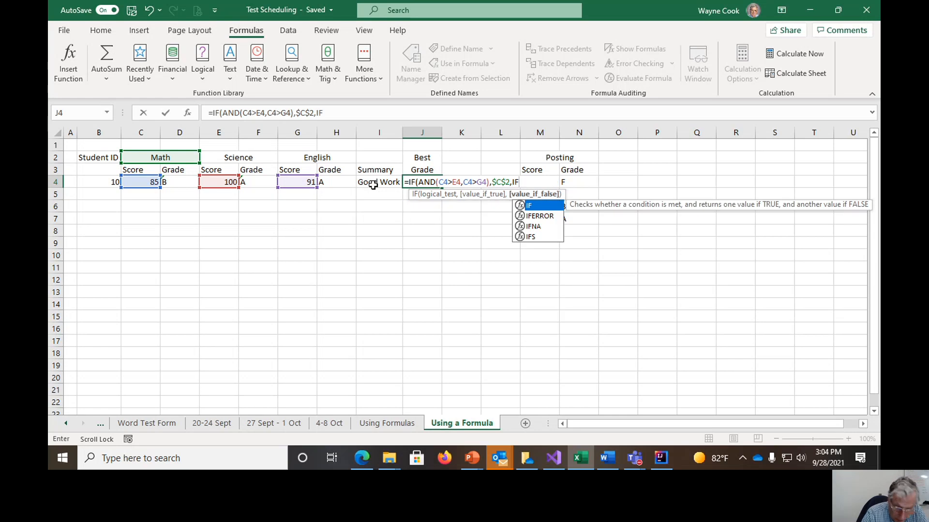
pyautogui.write('(')
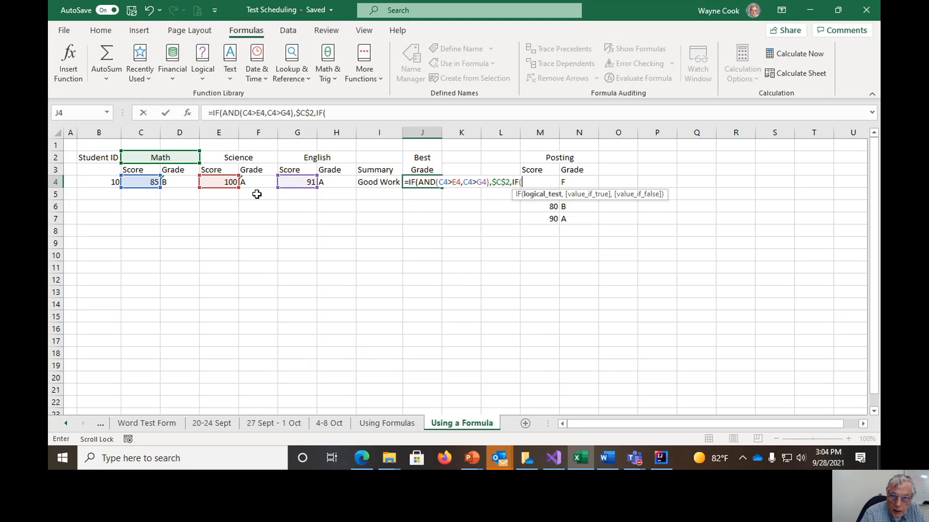
pyautogui.click(224, 185)
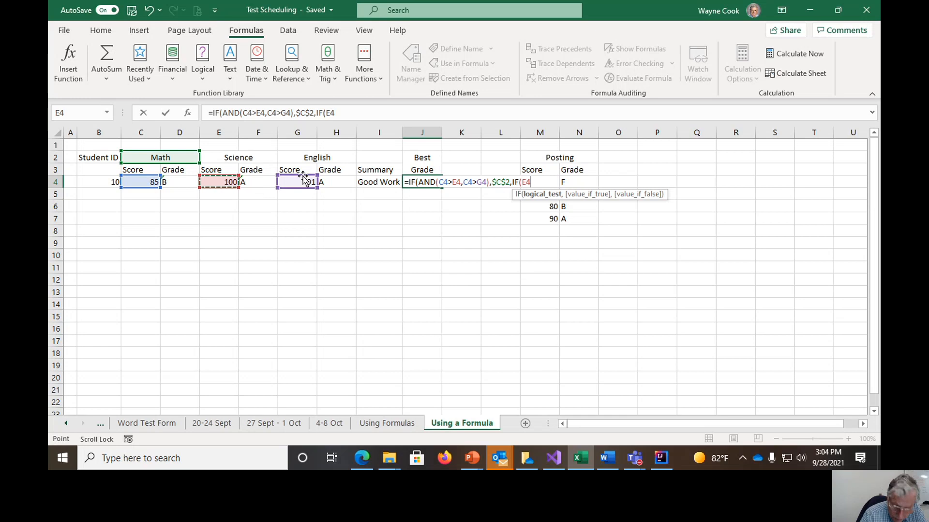
pyautogui.press('BackSpace')
pyautogui.press('BackSpace')
pyautogui.write('AND(')
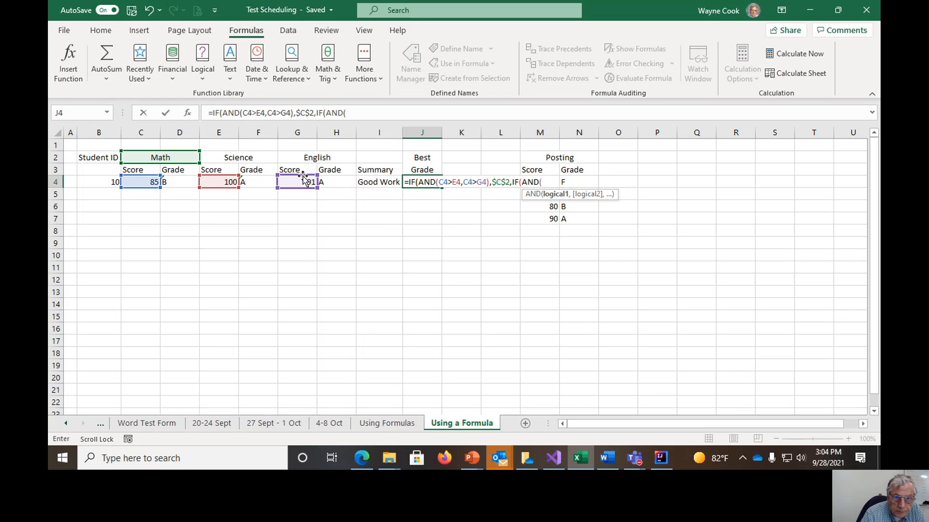
pyautogui.click(210, 182)
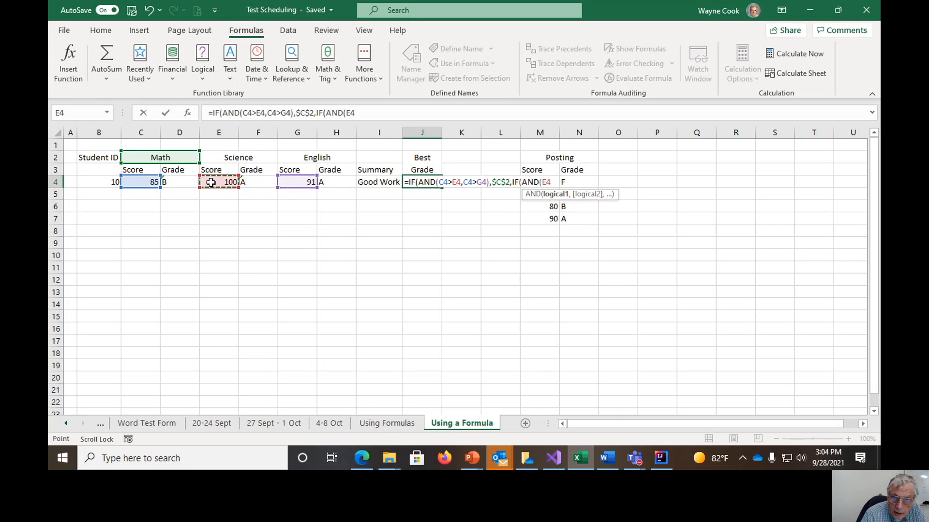
pyautogui.write('>')
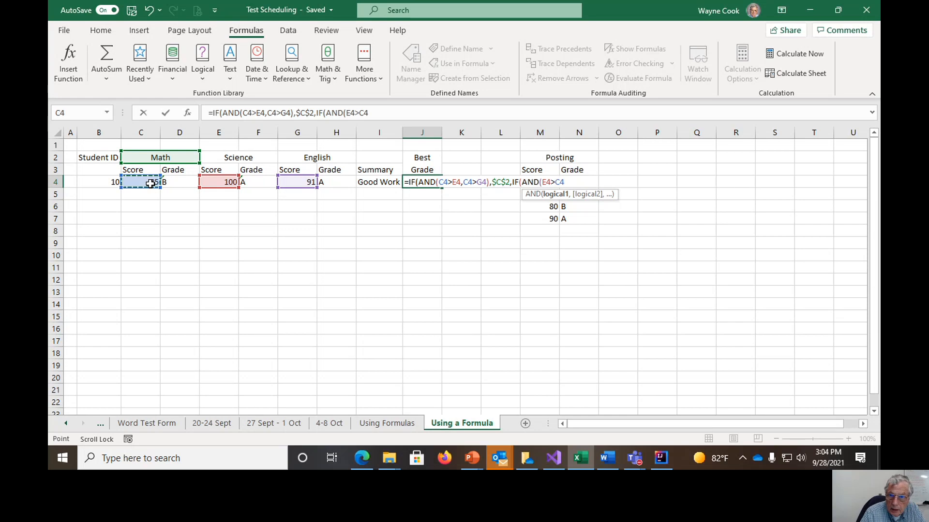
# Add E4>G4 as the second condition of the nested IF's AND function and close the function
pyautogui.write(',')
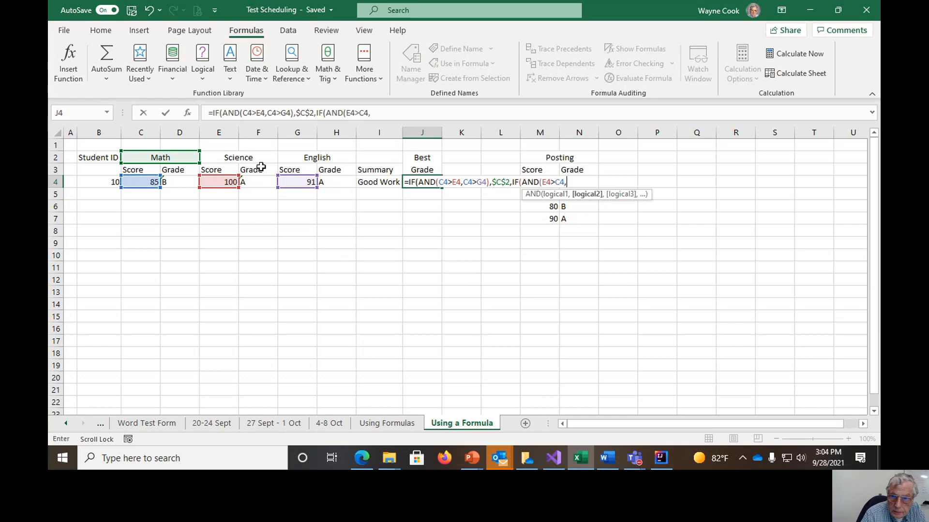
pyautogui.click(223, 182)
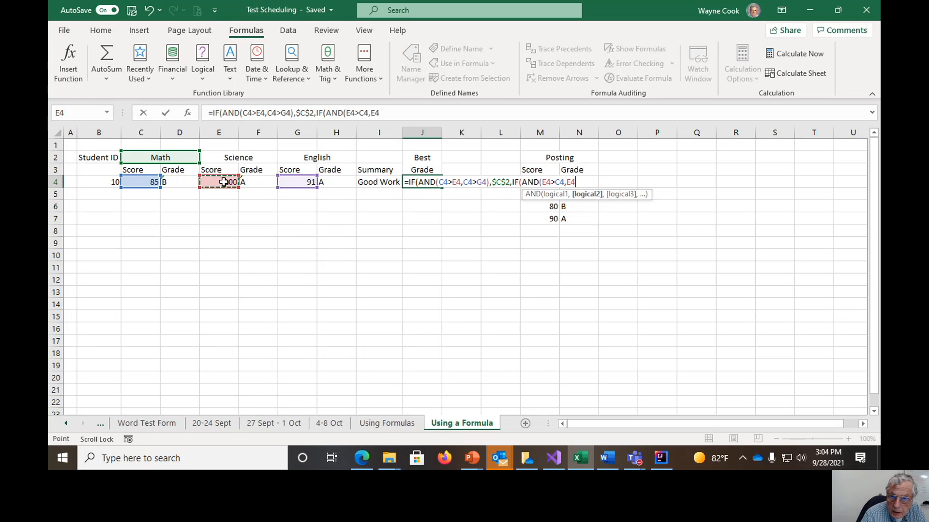
pyautogui.write('>')
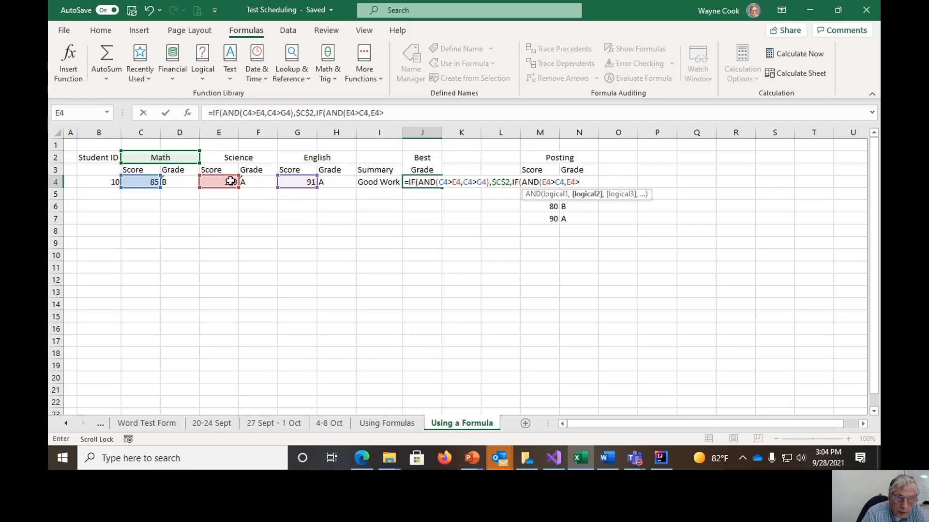
pyautogui.click(301, 181)
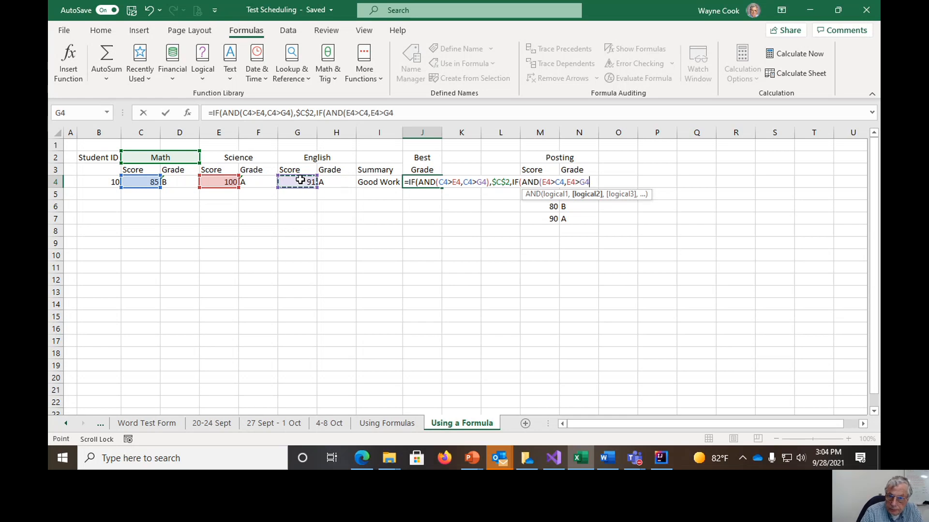
pyautogui.write(')')
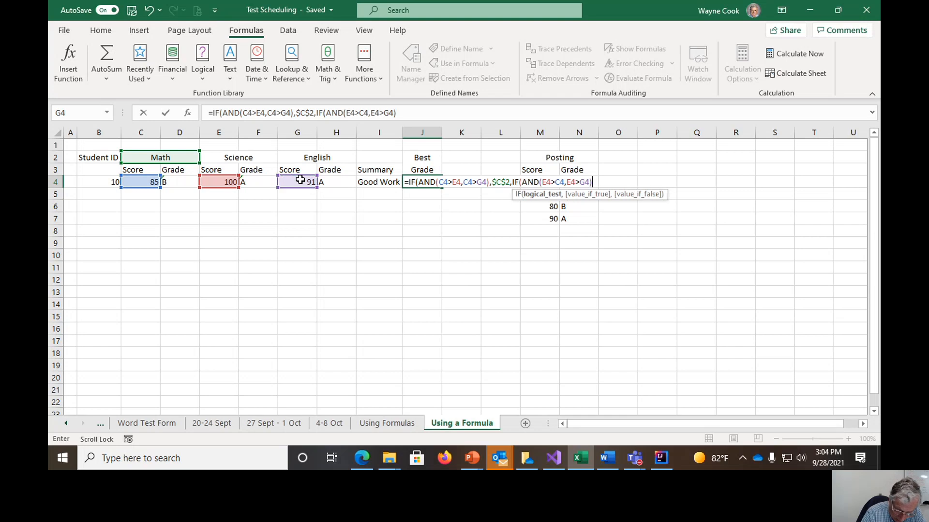
# Set the second IF's value if true to the Science heading as the absolute reference $E$2
pyautogui.write(',')
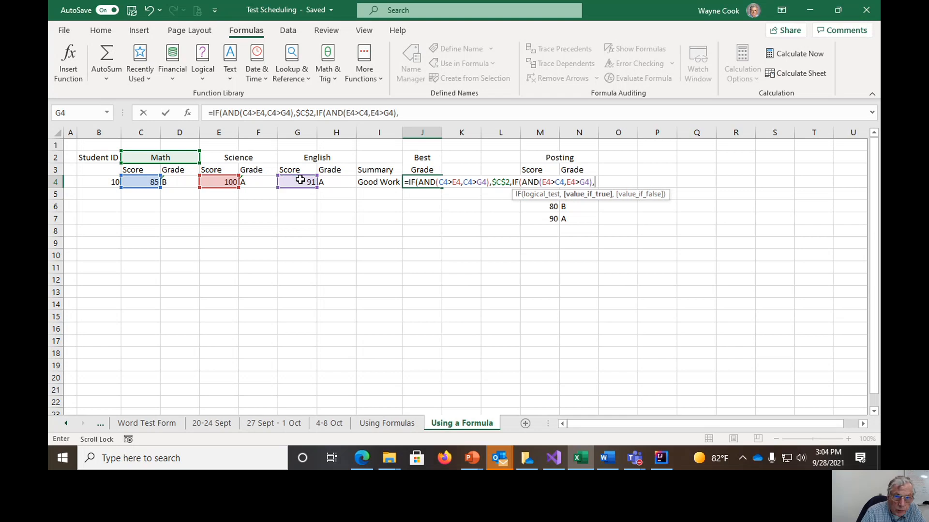
pyautogui.click(250, 159)
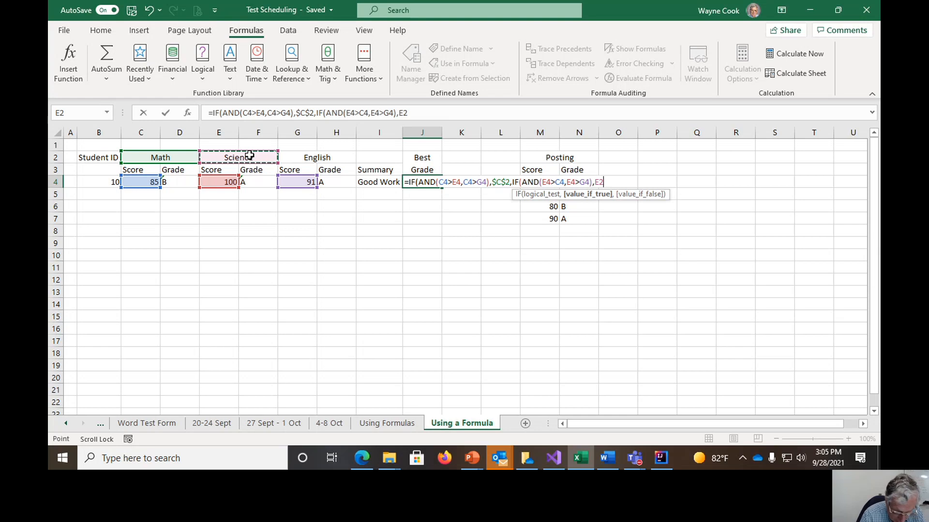
pyautogui.press('F4')
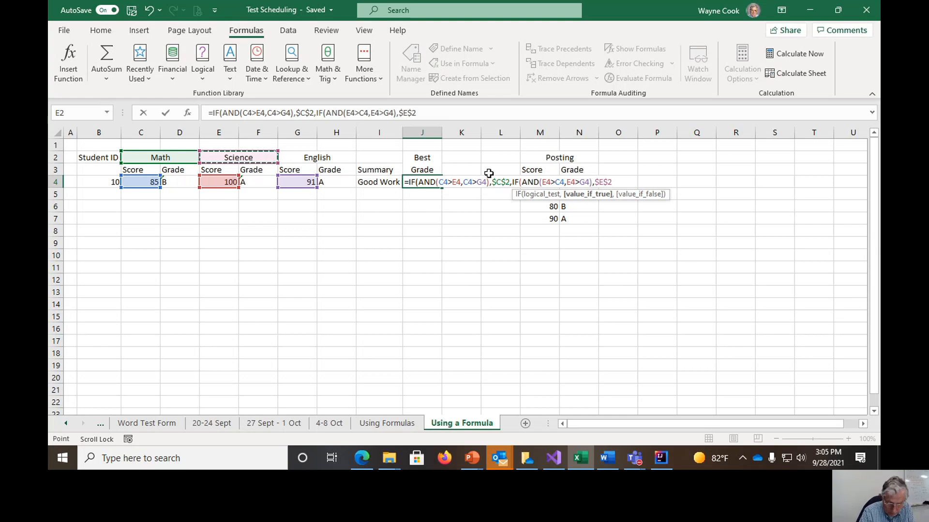
# Nest a third IF as the second IF's value if false and open an AND function as its logical test
pyautogui.write(',')
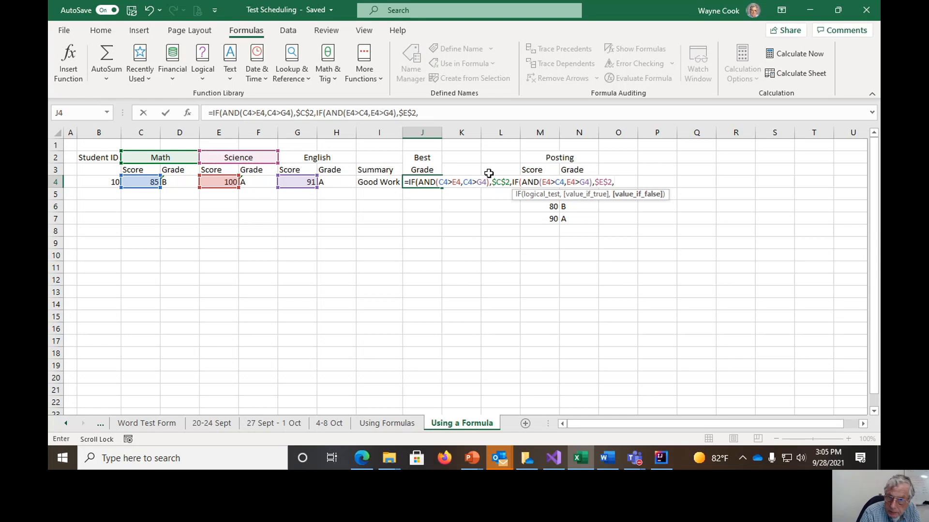
pyautogui.write('IF')
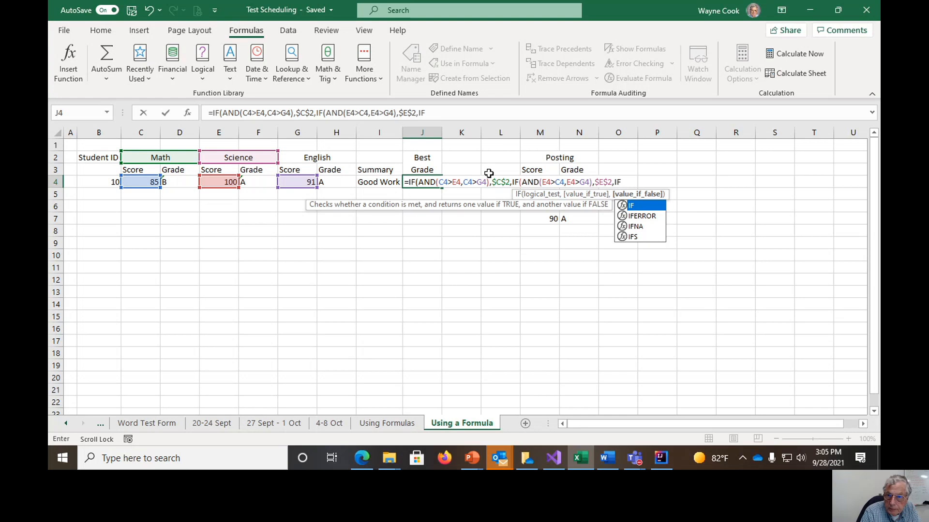
pyautogui.write('(AND')
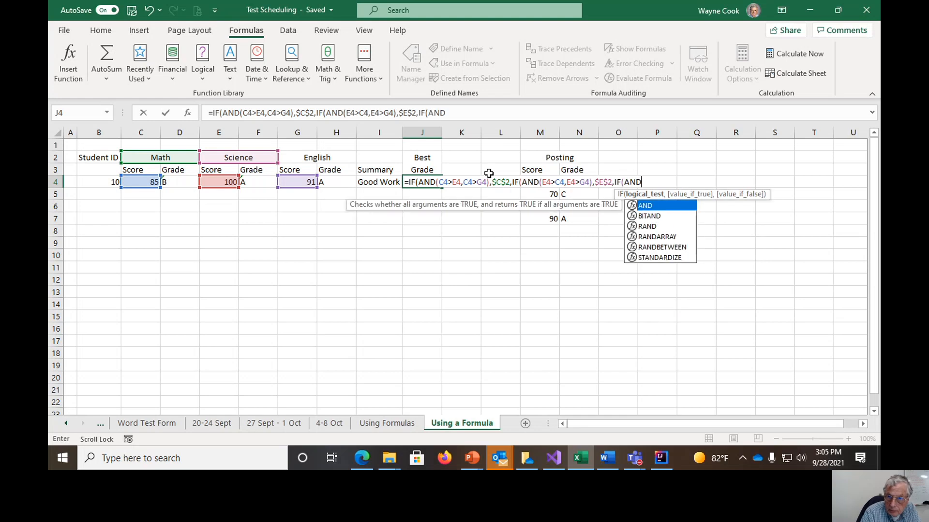
pyautogui.write('(')
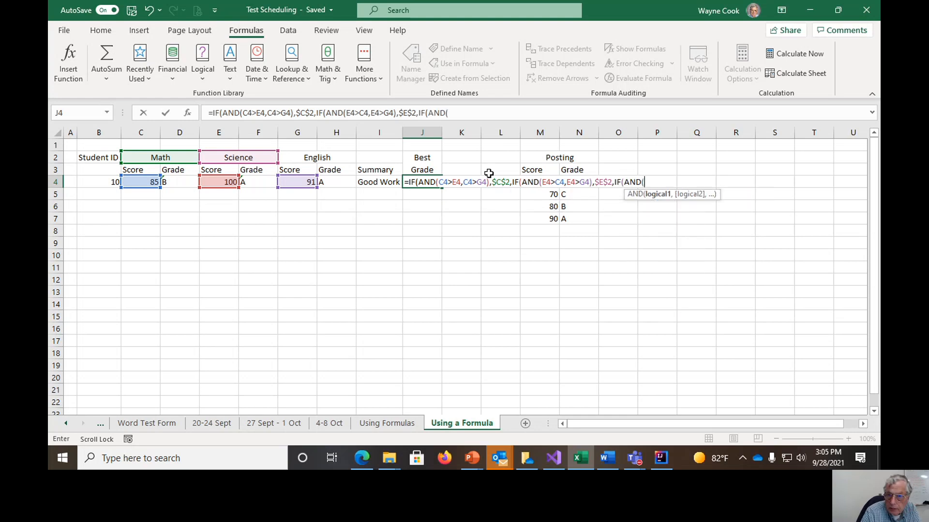
pyautogui.press('Return')
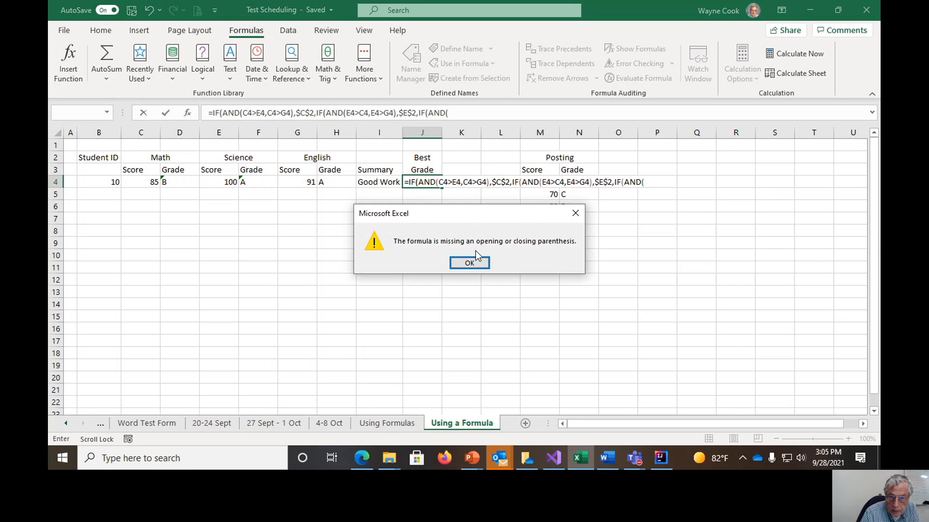
pyautogui.click(470, 264)
pyautogui.click(649, 182)
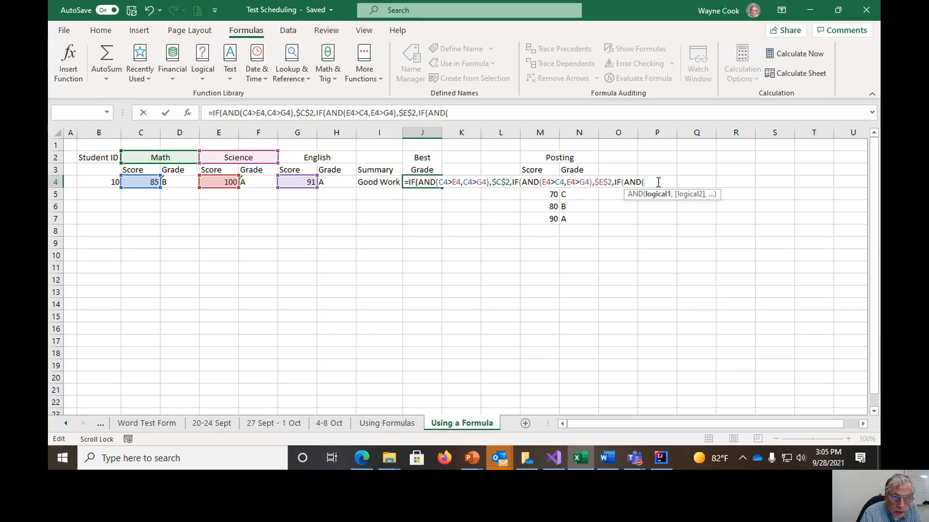
# Set the third AND function's conditions to G4>E4 and G4>C4, and close the function
pyautogui.click(302, 183)
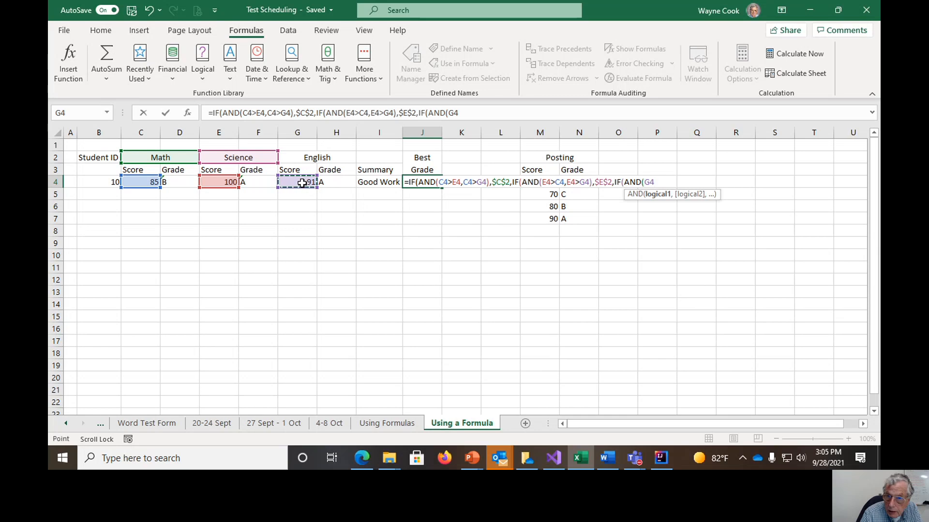
pyautogui.write('>')
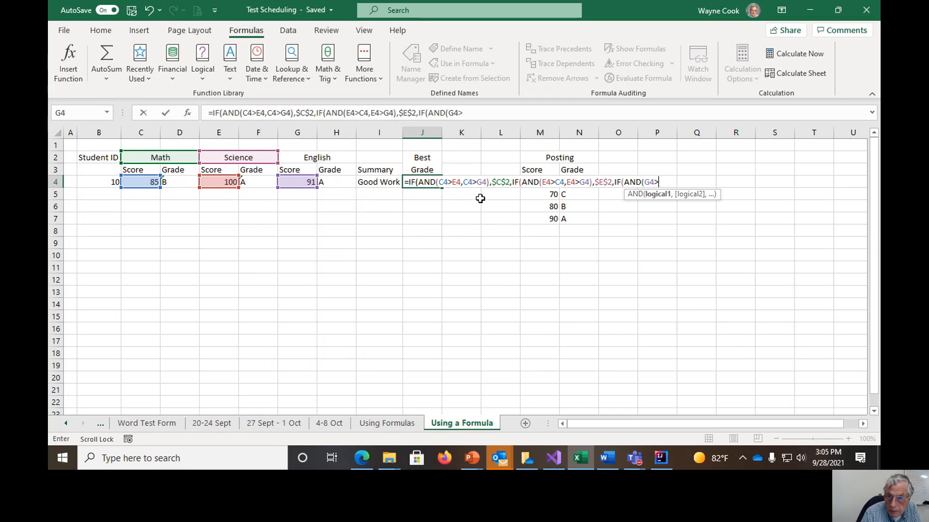
pyautogui.click(222, 182)
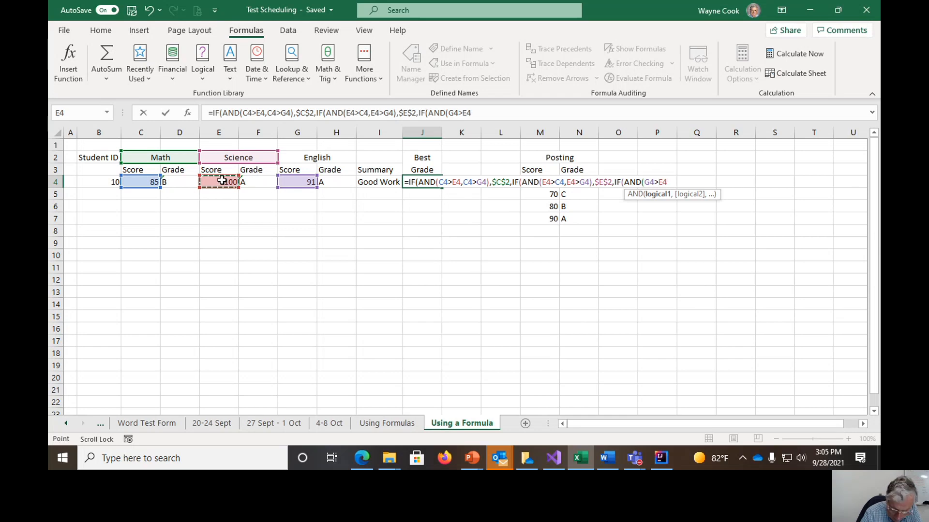
pyautogui.write(',')
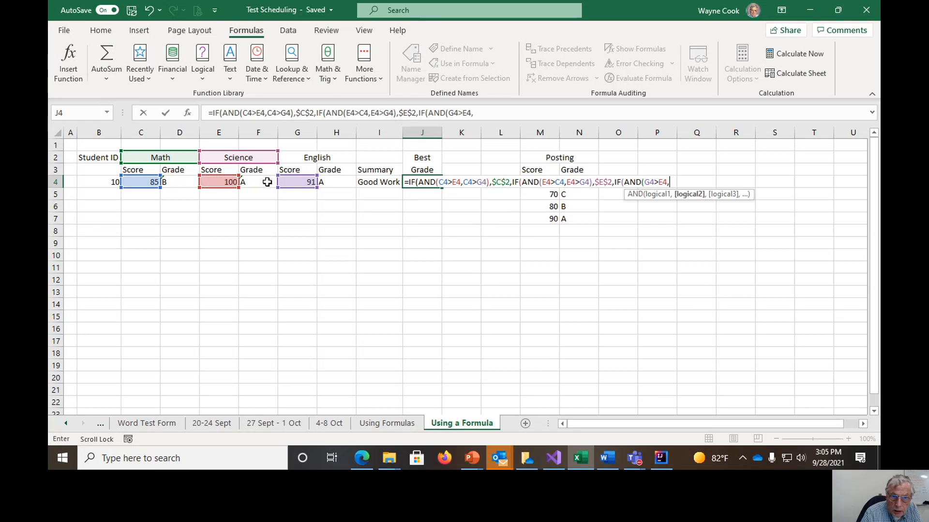
pyautogui.click(294, 183)
pyautogui.write('>')
pyautogui.click(140, 181)
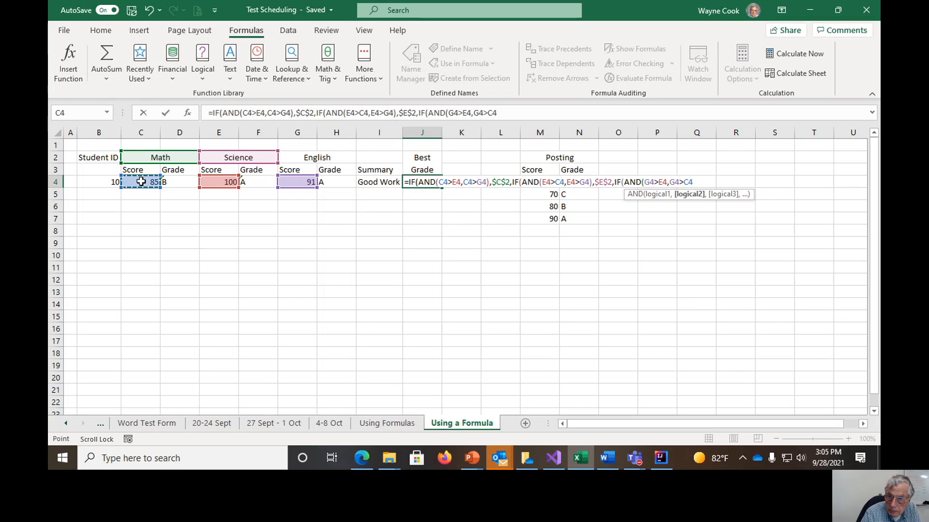
pyautogui.write(')')
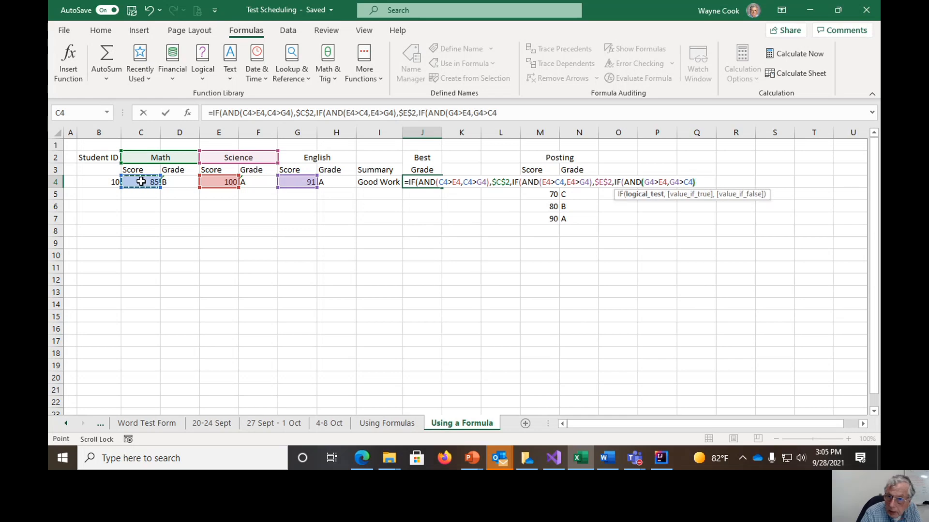
# Set the third IF's value if true to the English heading as the absolute reference $G$2
pyautogui.write(',')
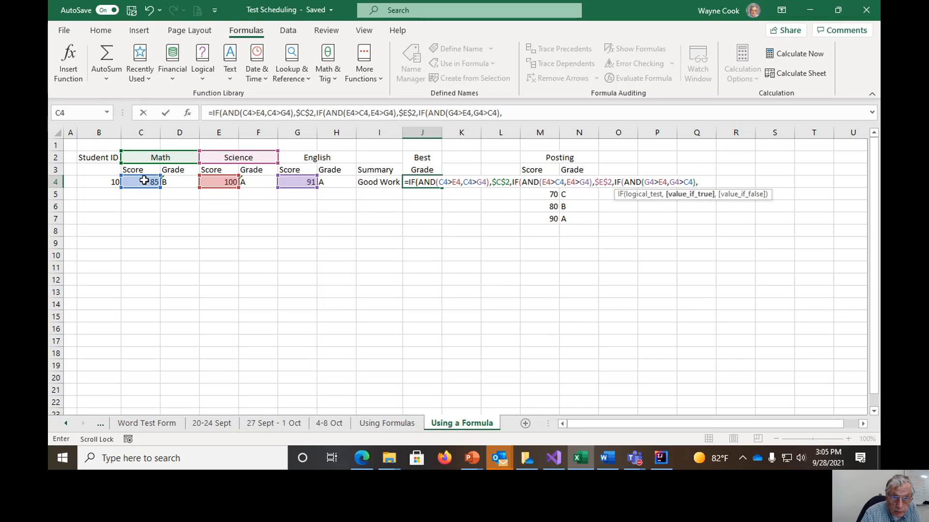
pyautogui.click(322, 157)
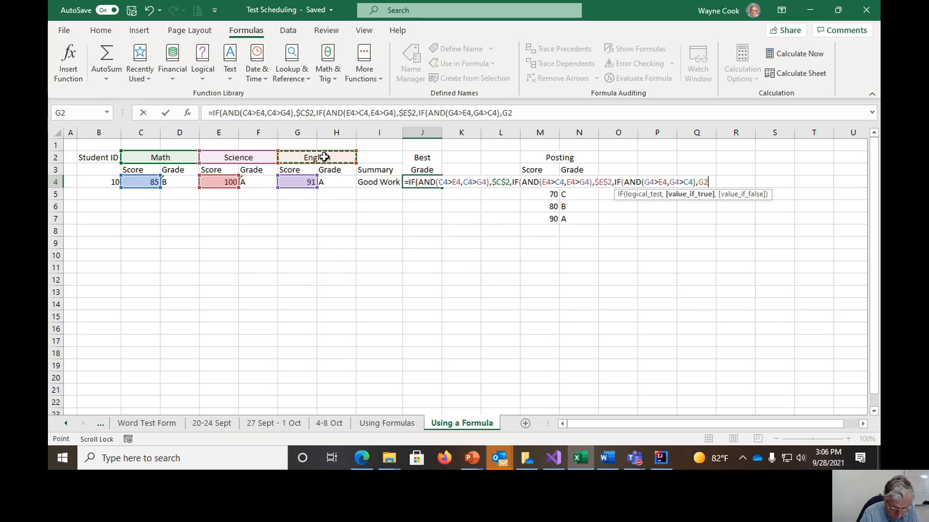
pyautogui.press('F4')
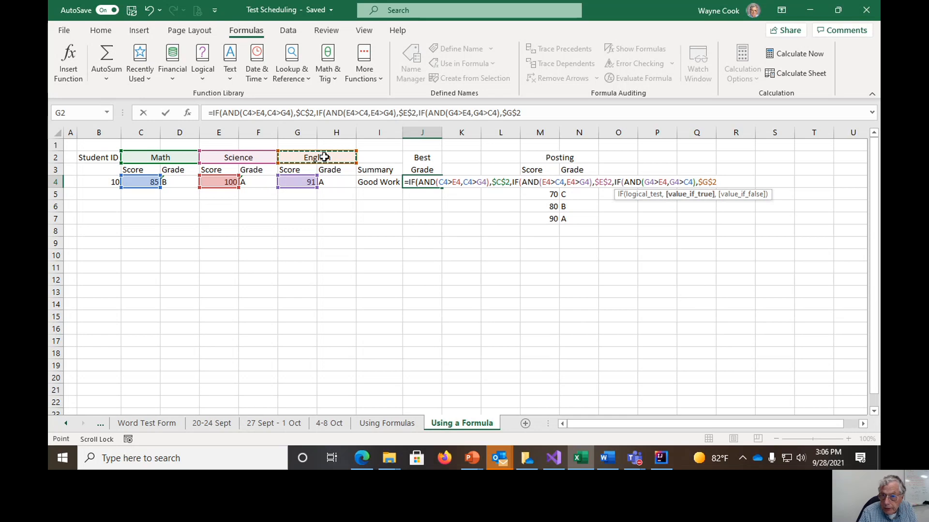
# Set the third IF's value if false to "Tie", close all three IF functions and enter the Best Grade formula
pyautogui.write(',')
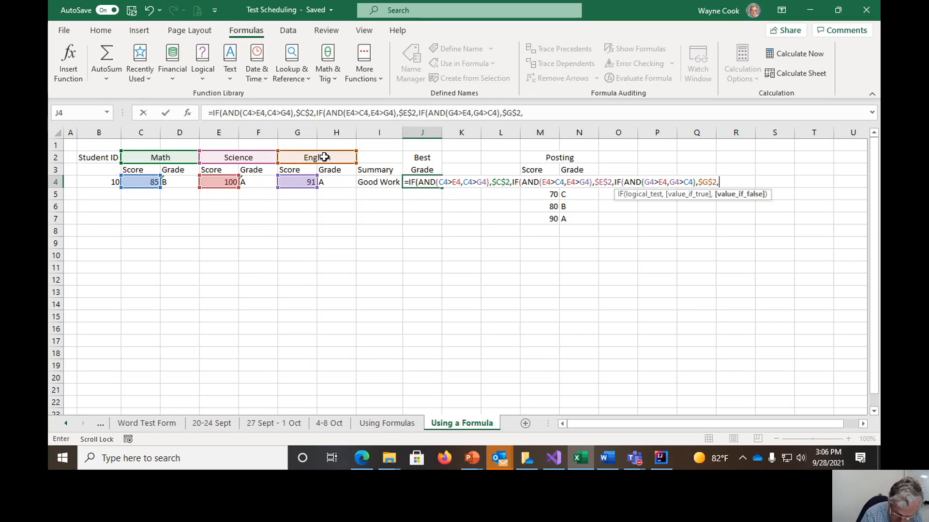
pyautogui.write('"')
pyautogui.write('Tuie')
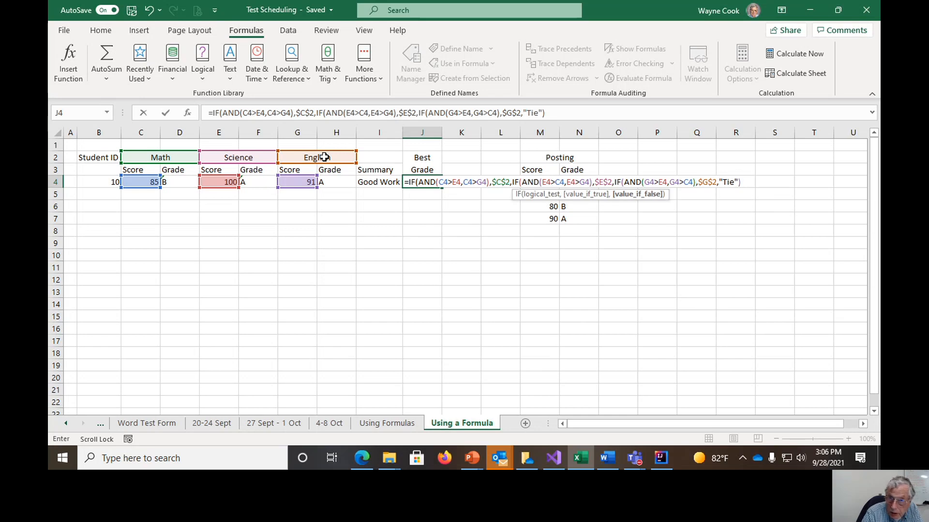
pyautogui.write(')')
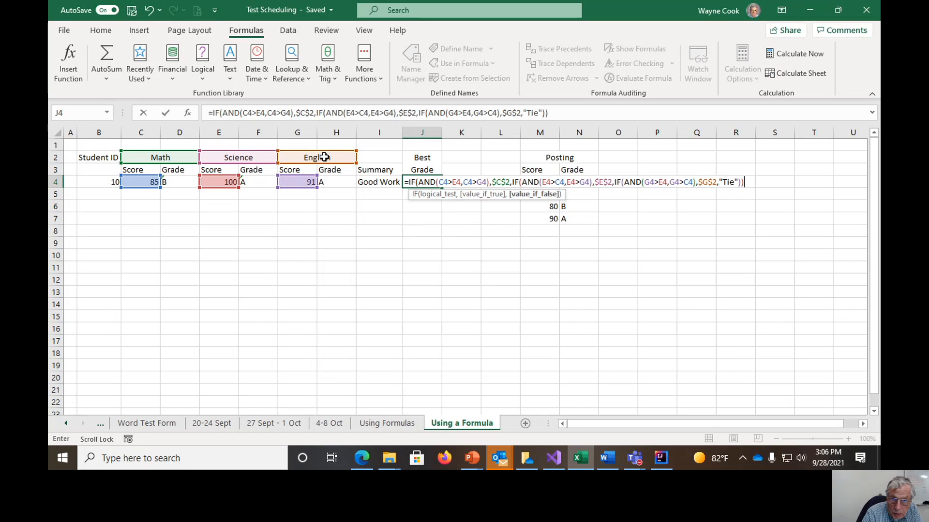
pyautogui.write(')')
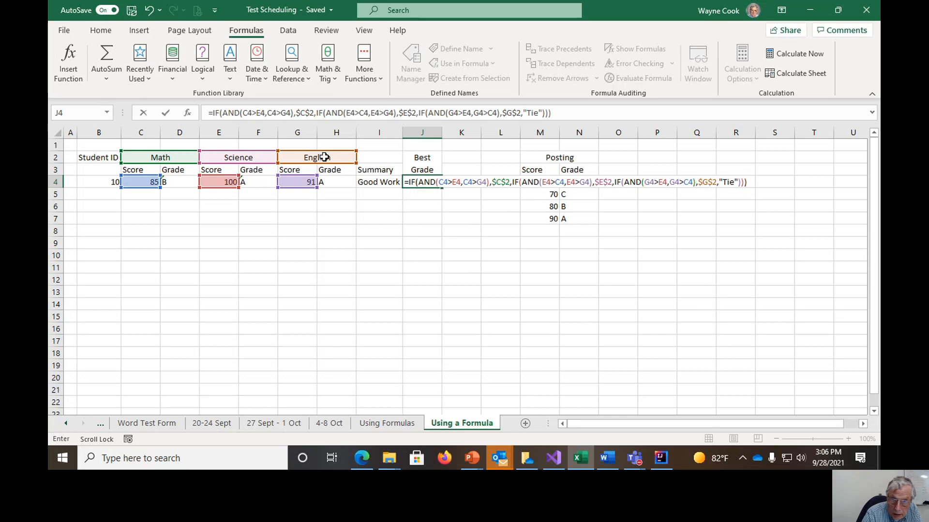
pyautogui.press('Return')
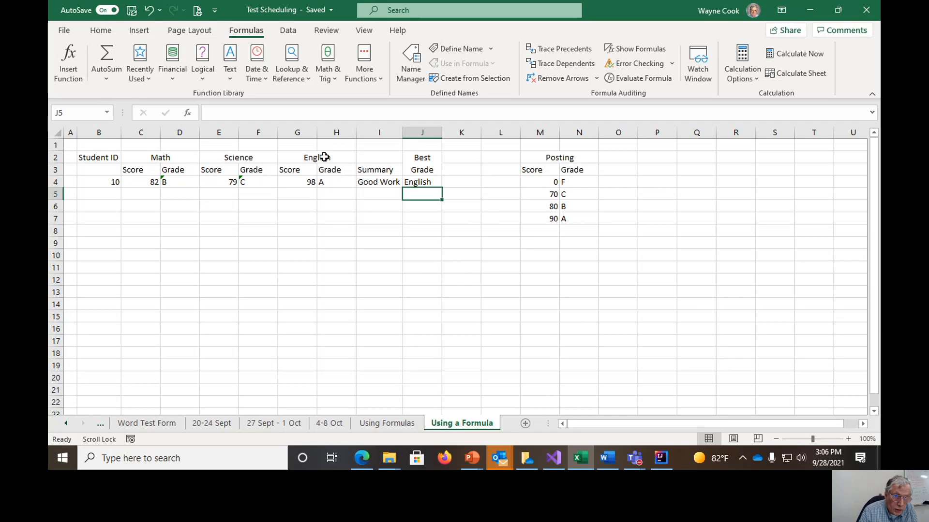
# Enter 20 in cell B5 as the second entry of the Student ID column
pyautogui.click(104, 194)
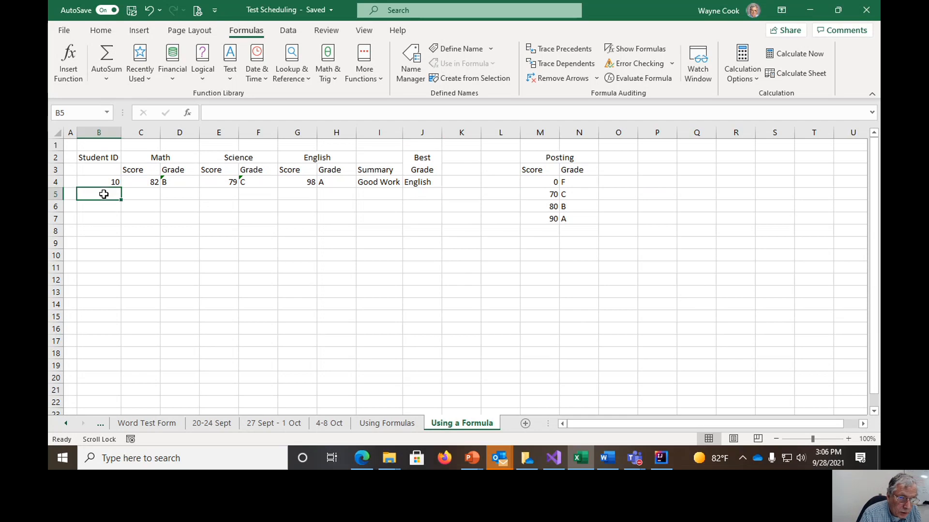
pyautogui.write('20')
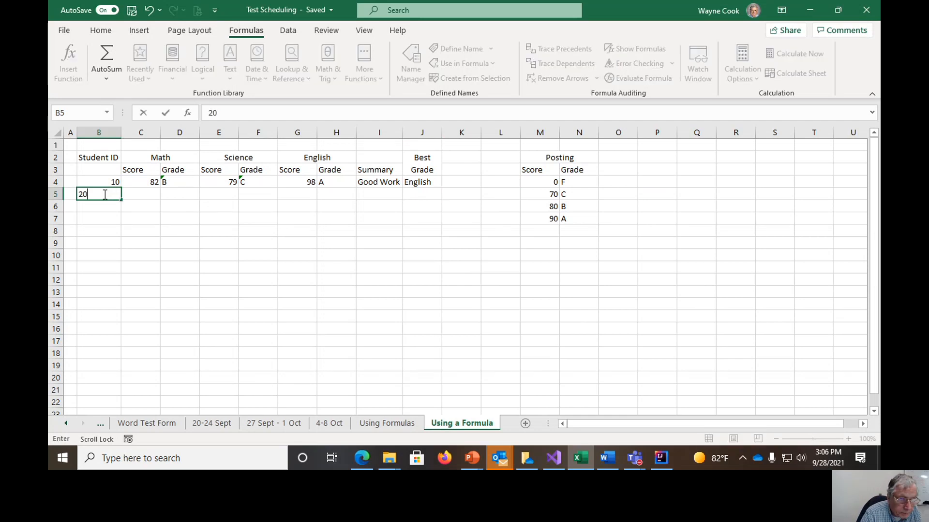
pyautogui.press('Return')
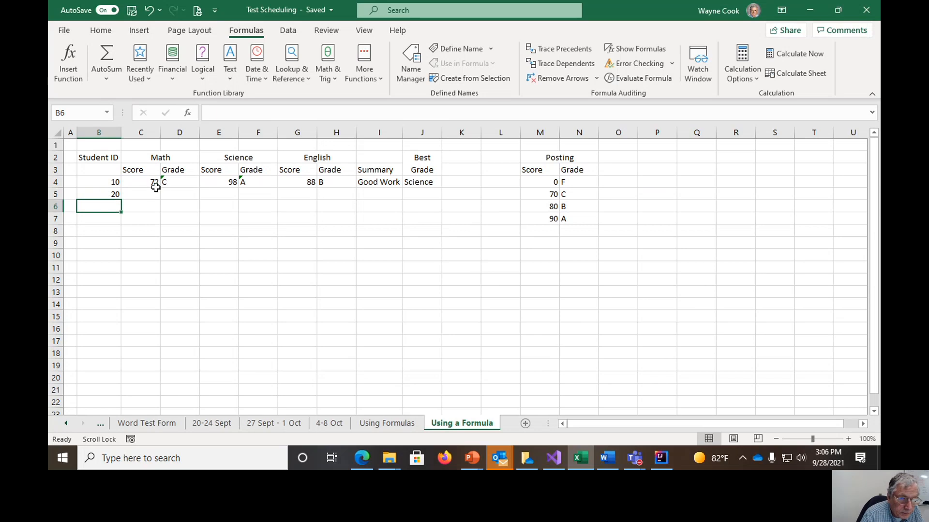
# Fill the scores and formulas of C4:J4 down to row 5, and extend B4:J5 down through row 22
pyautogui.click(136, 182)
pyautogui.moveTo(168, 185); pyautogui.dragTo(439, 203)
pyautogui.moveTo(107, 180); pyautogui.dragTo(415, 192)
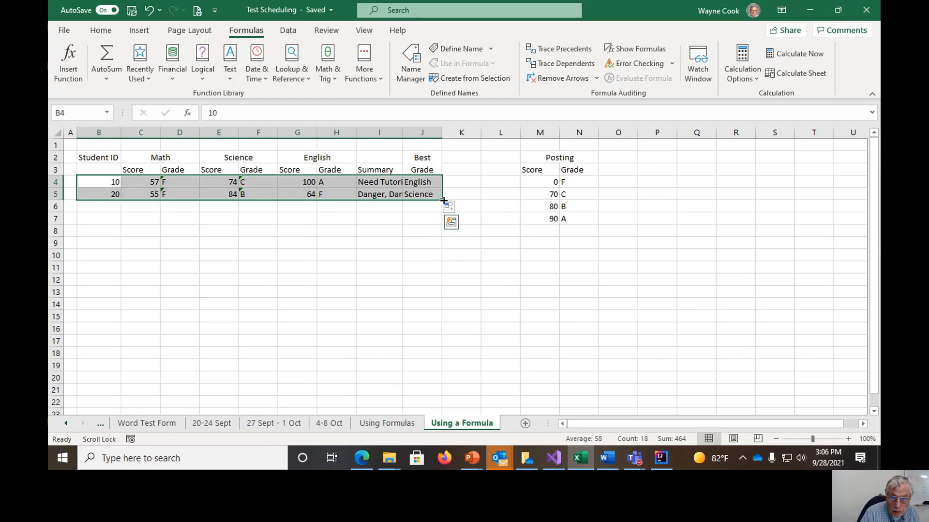
pyautogui.moveTo(444, 200); pyautogui.dragTo(436, 404)
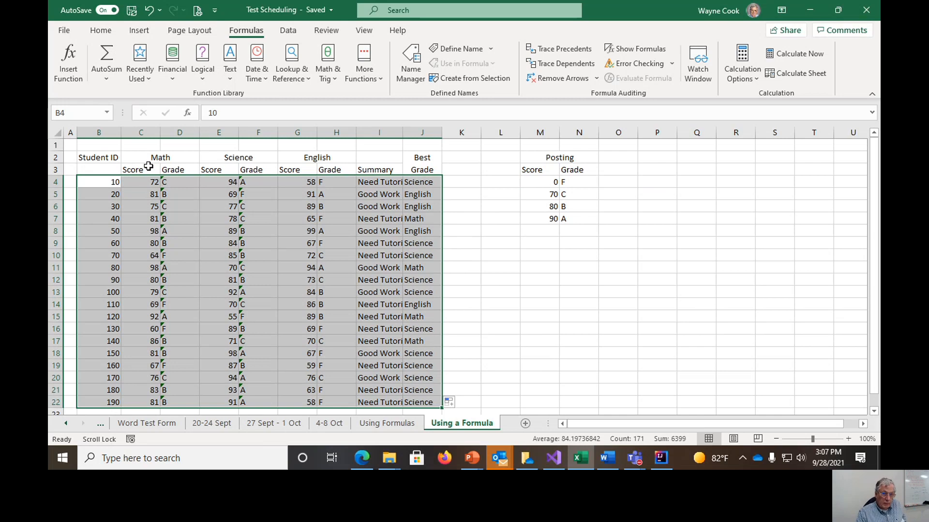
# Apply the Heading 2 cell style to the main headings in B2:I2, from Student ID through the Summary column
pyautogui.moveTo(85, 157); pyautogui.dragTo(383, 165)
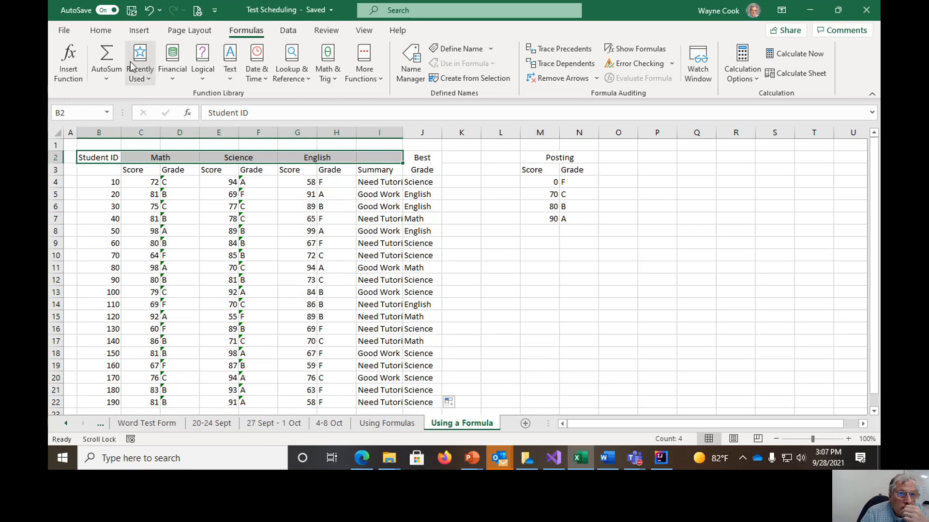
pyautogui.click(100, 31)
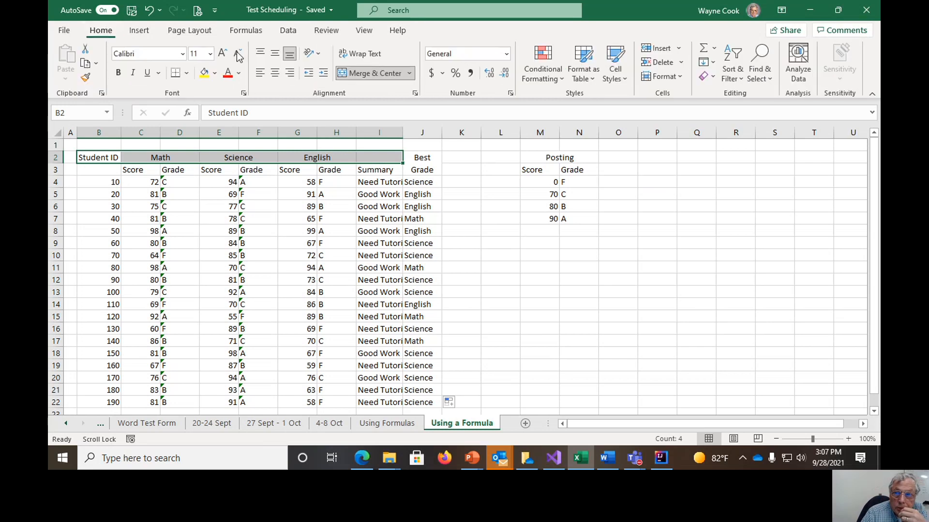
pyautogui.click(626, 80)
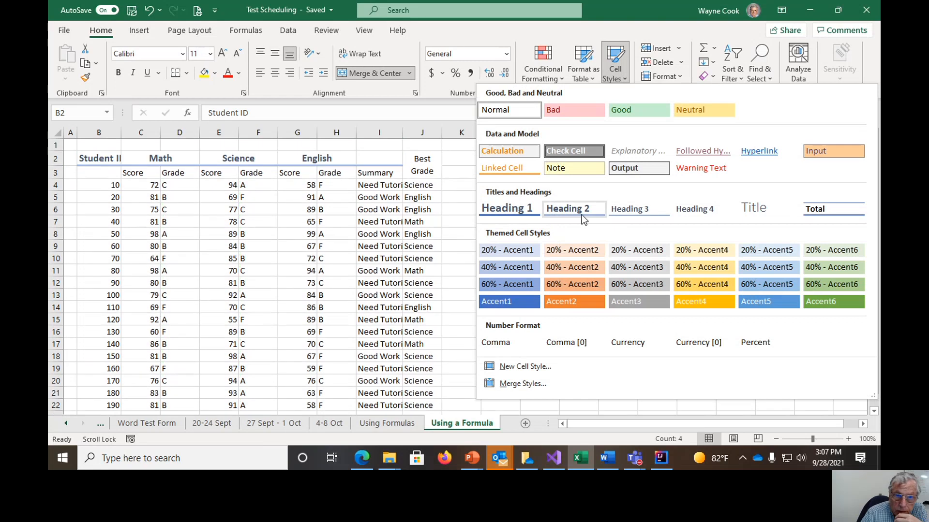
pyautogui.click(580, 214)
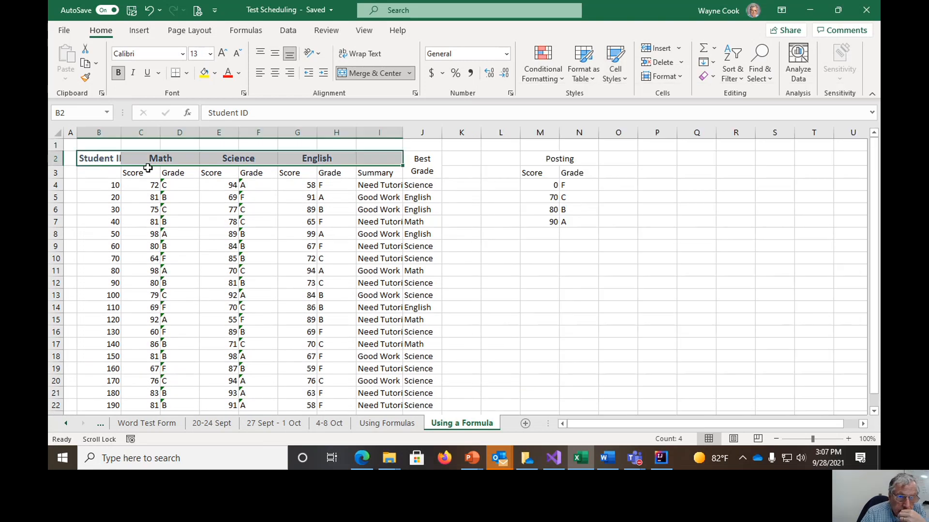
# Apply the Heading 3 cell style to the Score, Grade and Summary subheadings in C3:I3
pyautogui.moveTo(132, 173); pyautogui.dragTo(390, 170)
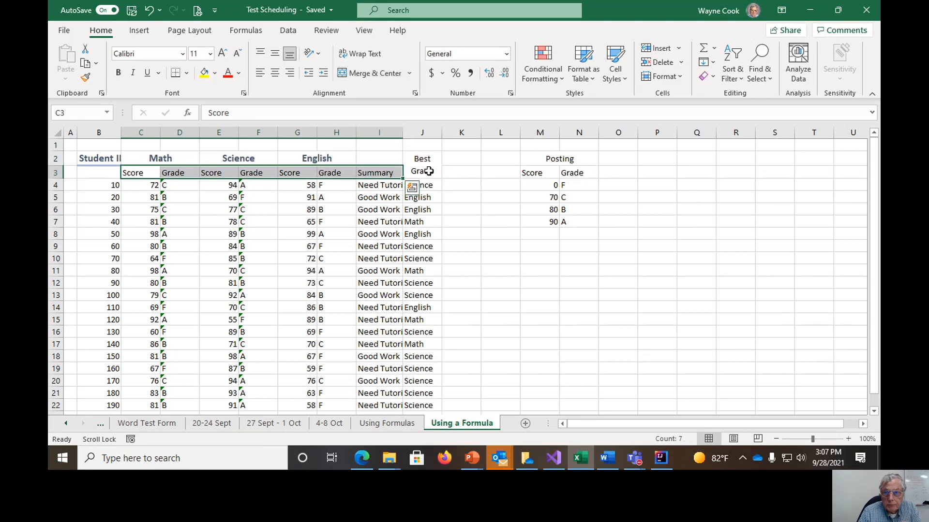
pyautogui.click(624, 76)
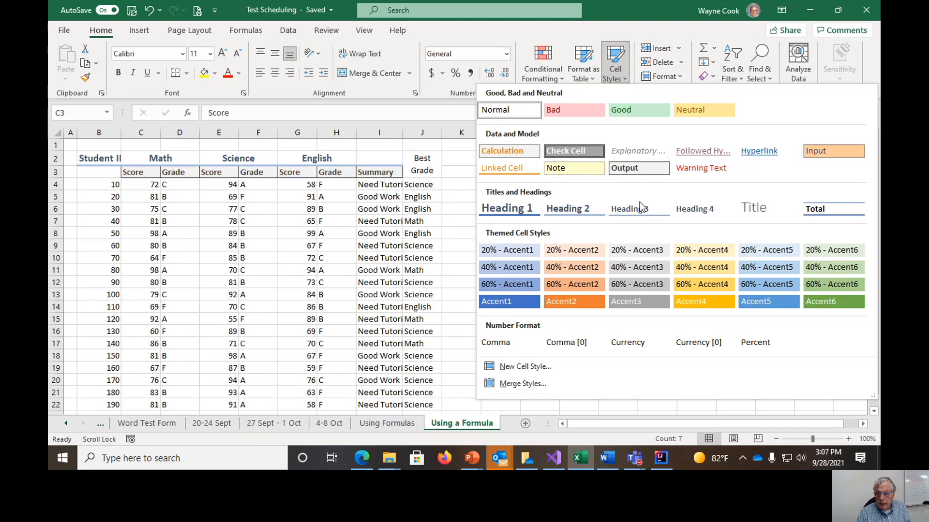
pyautogui.click(651, 209)
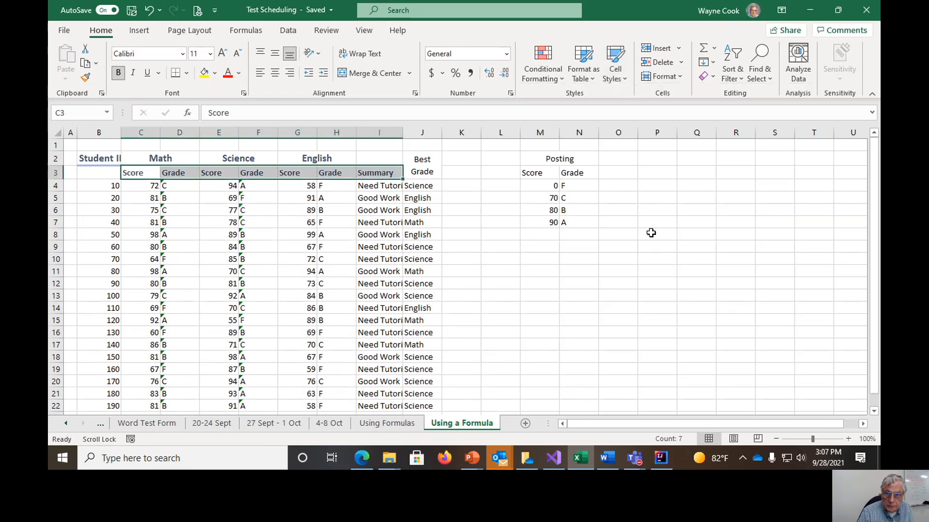
# Style the Posting table's headings: Heading 3 for Score and Grade in M3:N3, and Heading 2 for the Posting title
pyautogui.moveTo(533, 173); pyautogui.dragTo(578, 173)
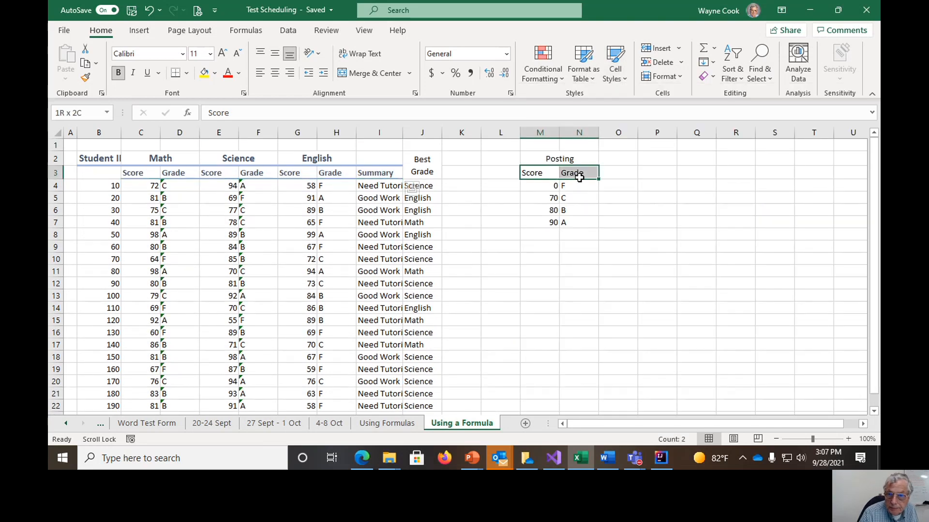
pyautogui.click(626, 75)
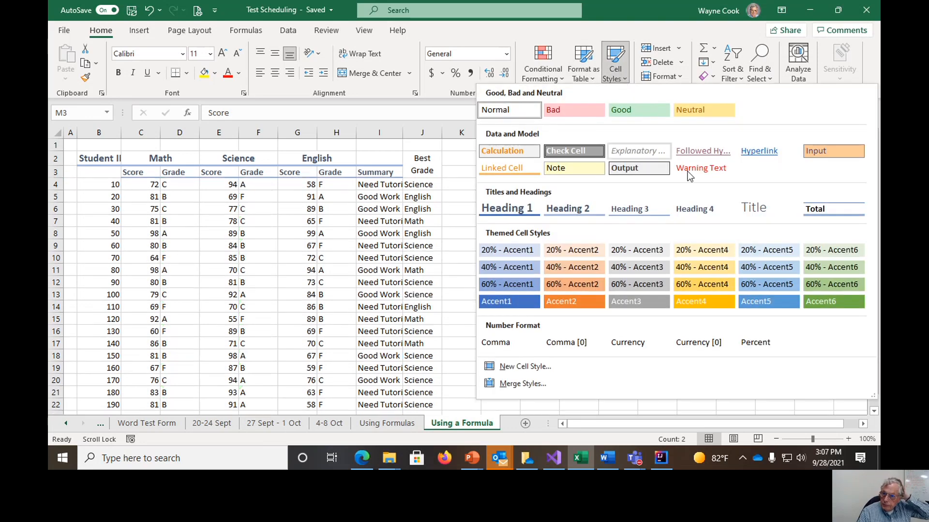
pyautogui.click(647, 208)
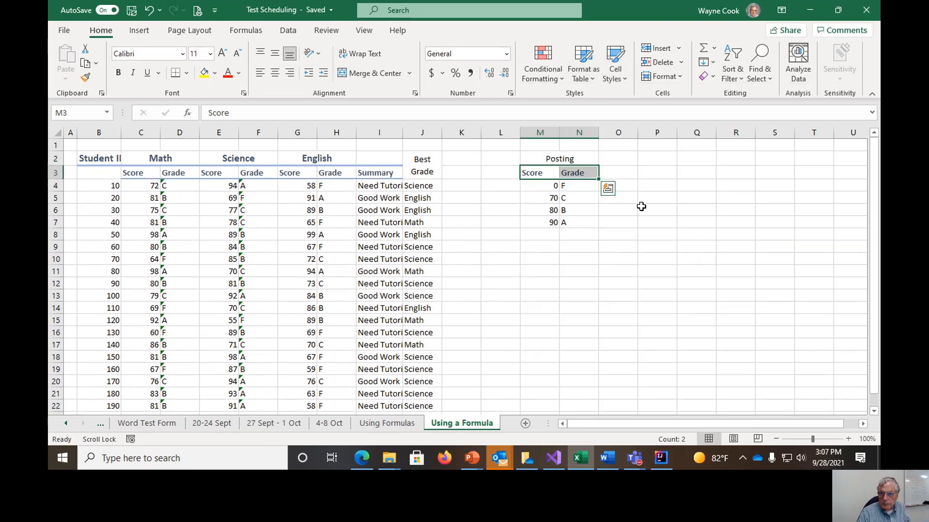
pyautogui.click(567, 157)
pyautogui.click(624, 79)
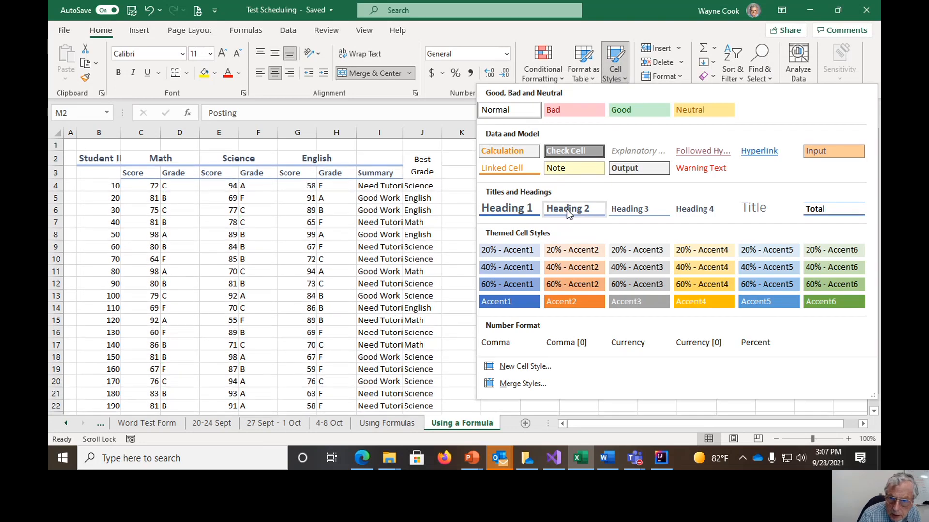
pyautogui.click(567, 209)
pyautogui.click(621, 233)
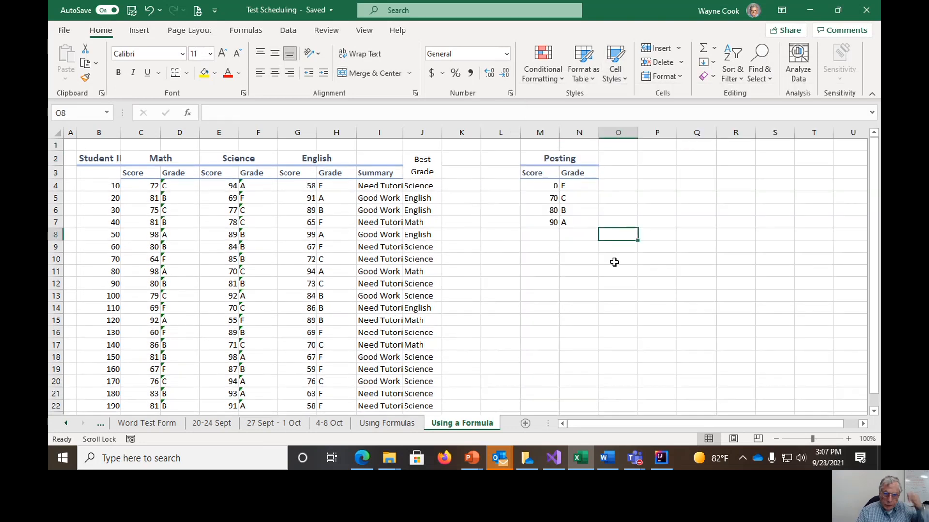
# AutoFit the widths of the Summary and Best Grade columns to their contents
pyautogui.doubleClick(402, 131)
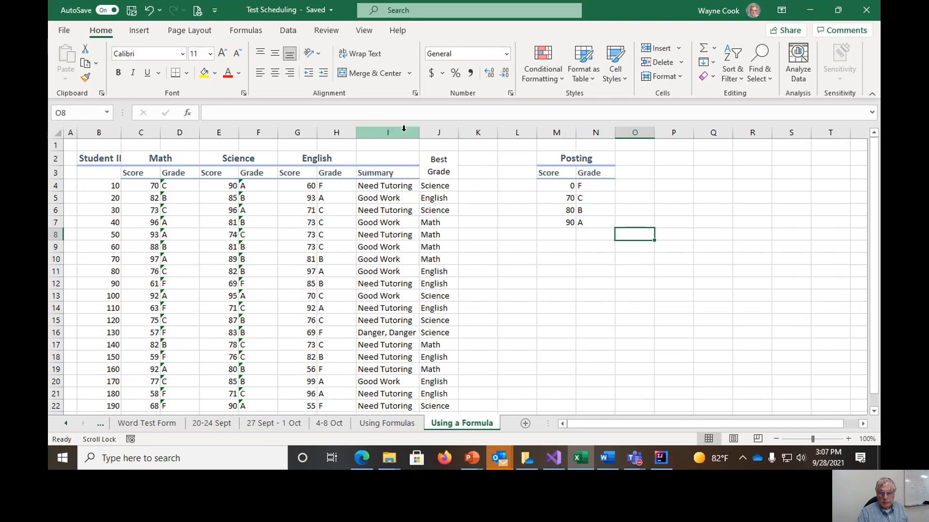
pyautogui.doubleClick(459, 134)
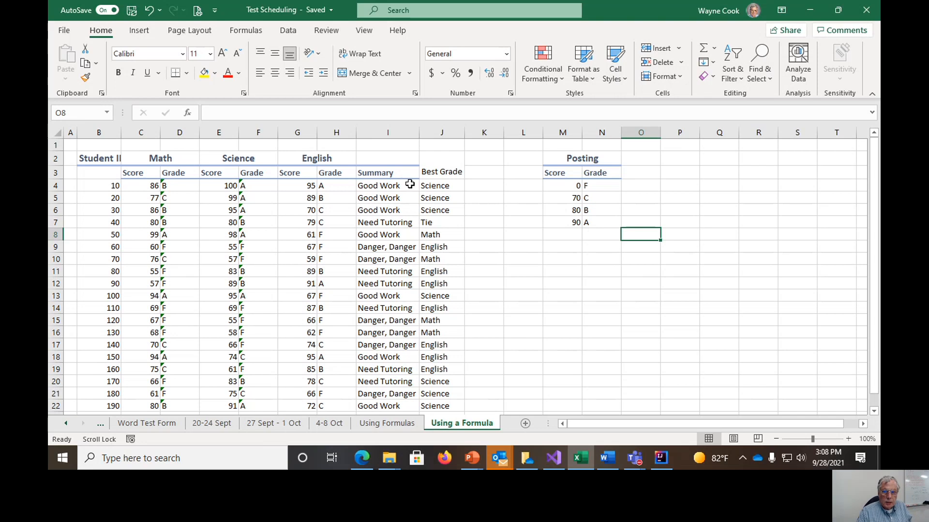
# Add an Equal To conditional formatting rule to I4:I22 that gives "Good Work" cells Green Fill with Dark Green Text
pyautogui.moveTo(387, 185); pyautogui.dragTo(377, 368)
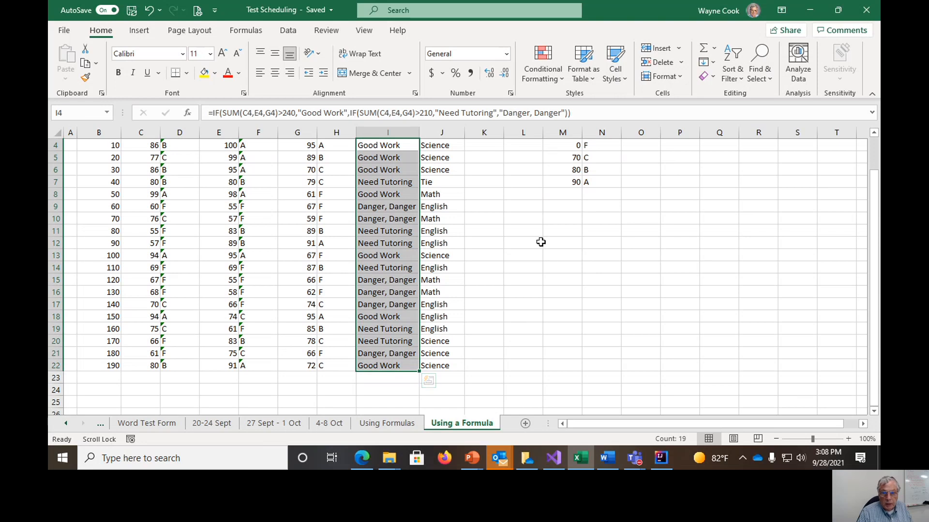
pyautogui.click(563, 81)
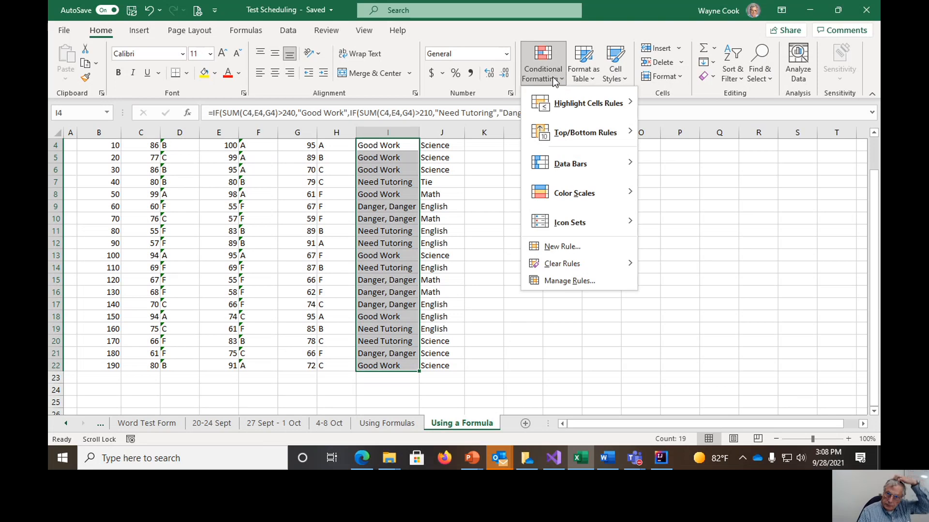
pyautogui.moveTo(576, 107)
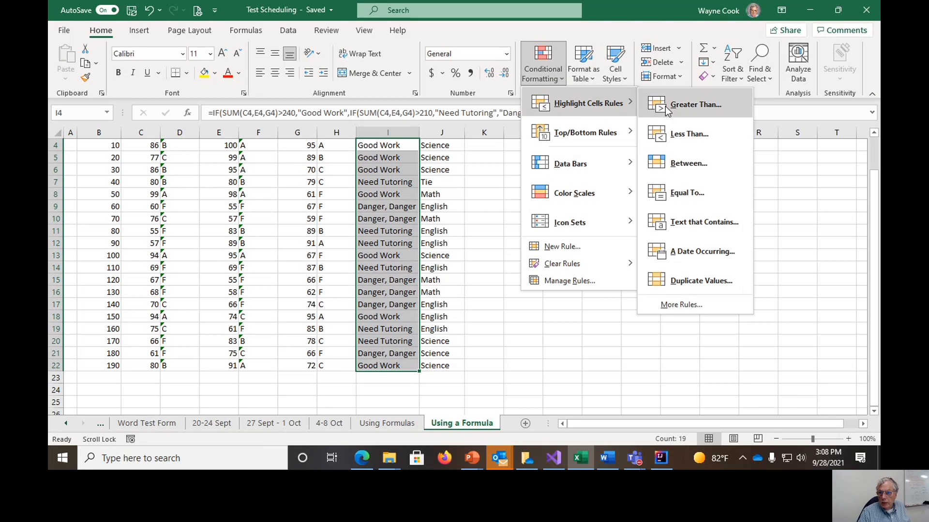
pyautogui.click(687, 193)
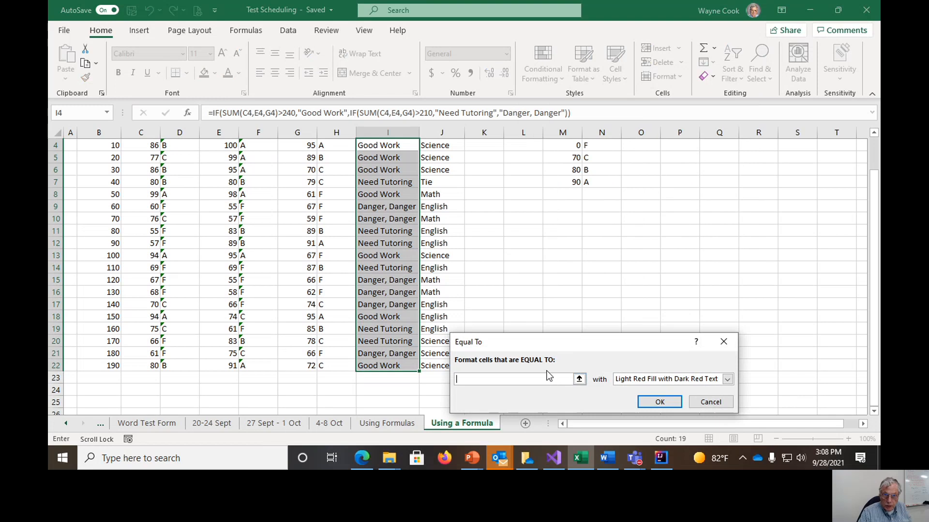
pyautogui.write('Good')
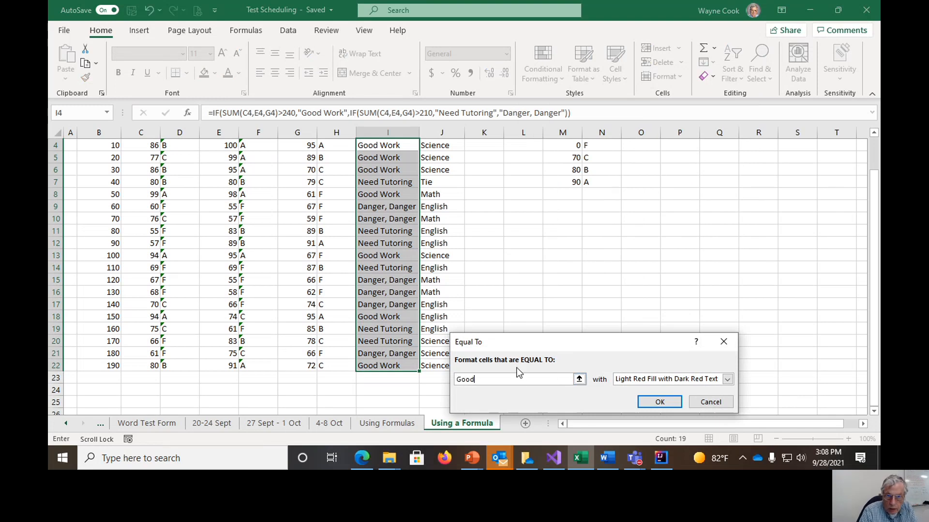
pyautogui.write(' Work')
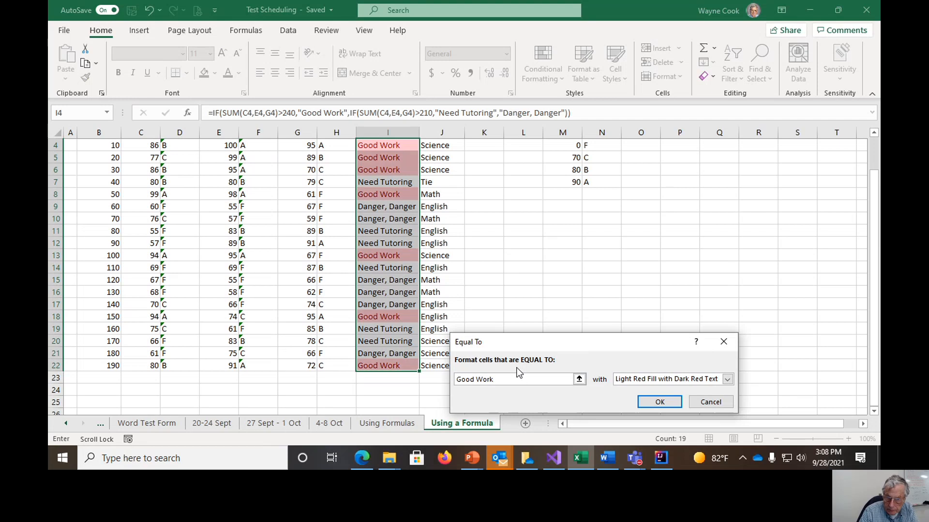
pyautogui.click(727, 381)
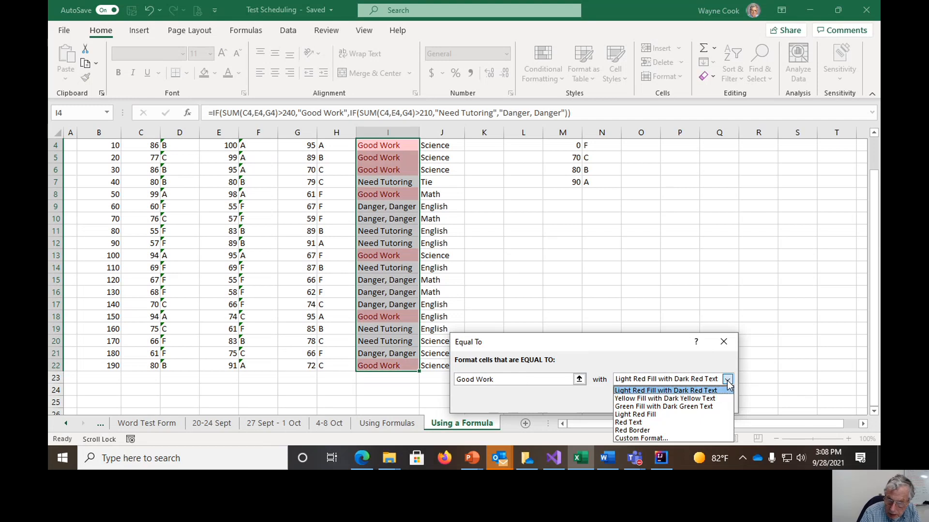
pyautogui.click(686, 414)
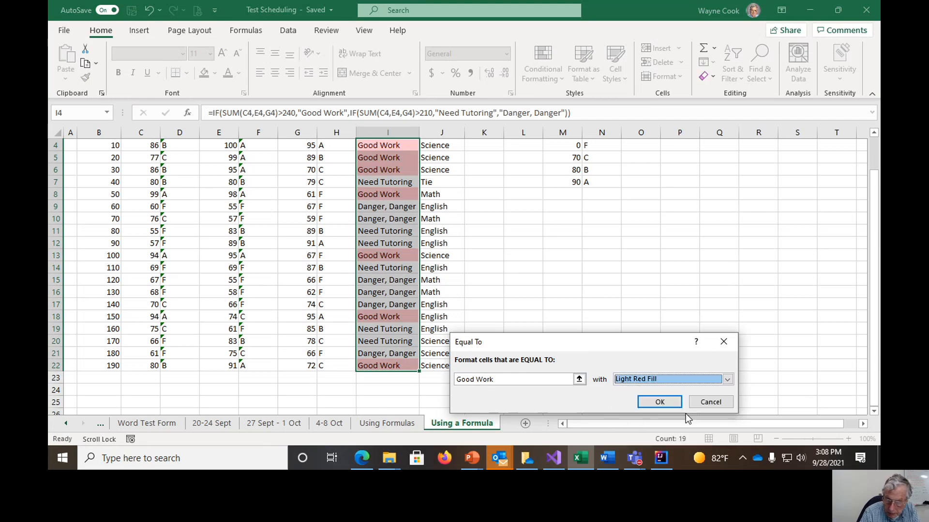
pyautogui.click(727, 379)
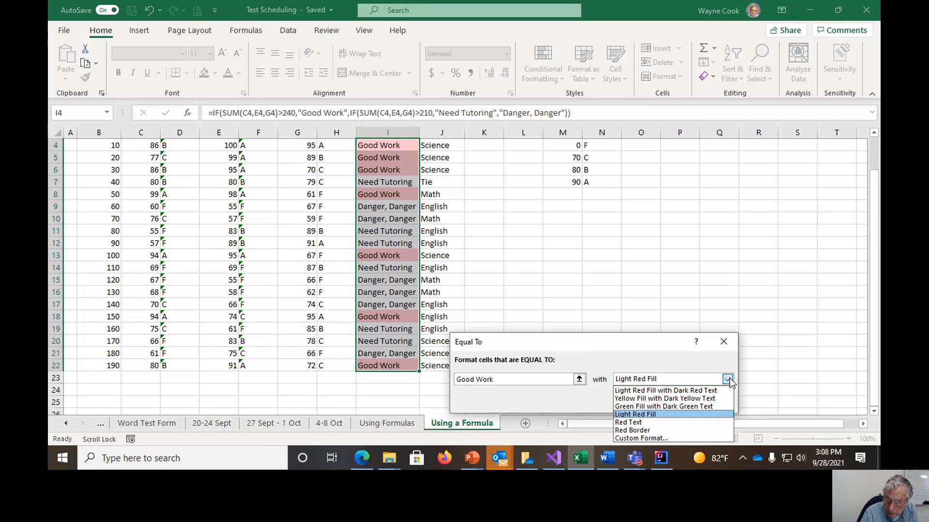
pyautogui.click(654, 407)
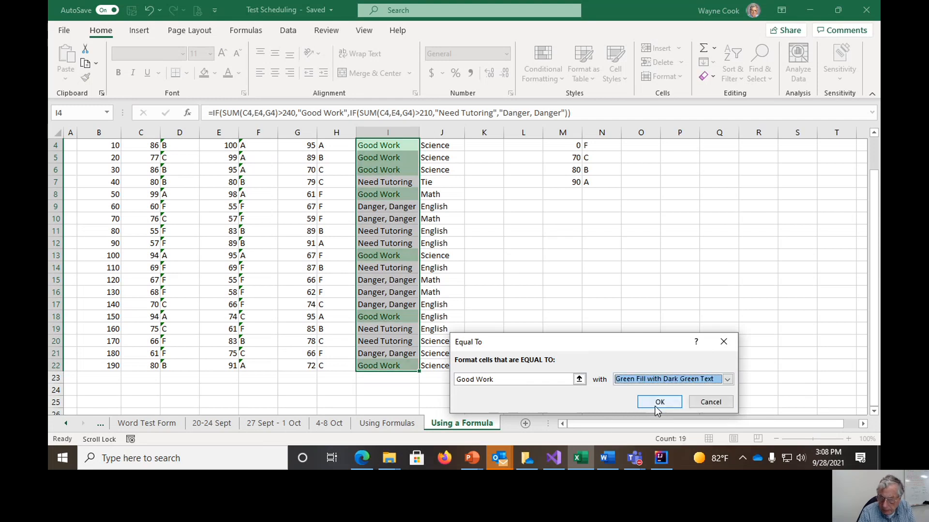
pyautogui.click(661, 404)
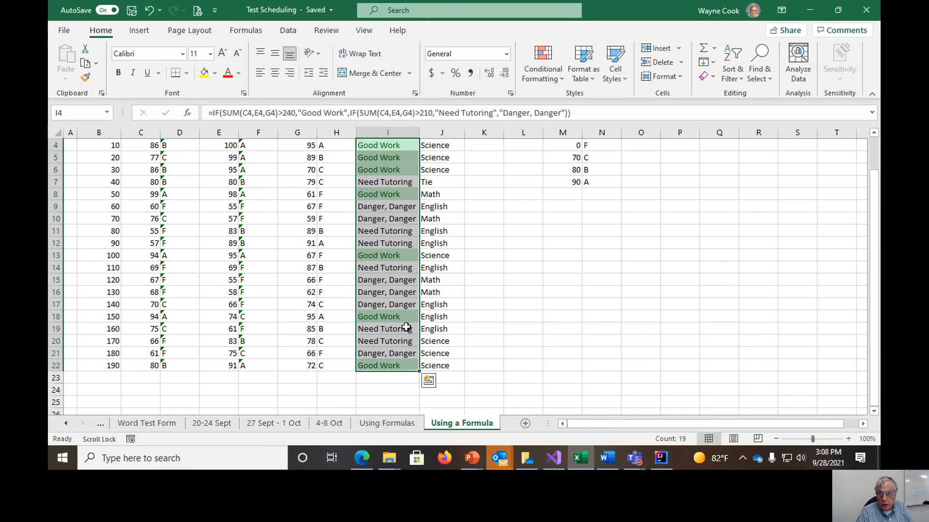
# Add an Equal To conditional formatting rule to I4:I22 that gives "Need Tutoring" cells Yellow Fill with Dark Yellow Text
pyautogui.click(559, 80)
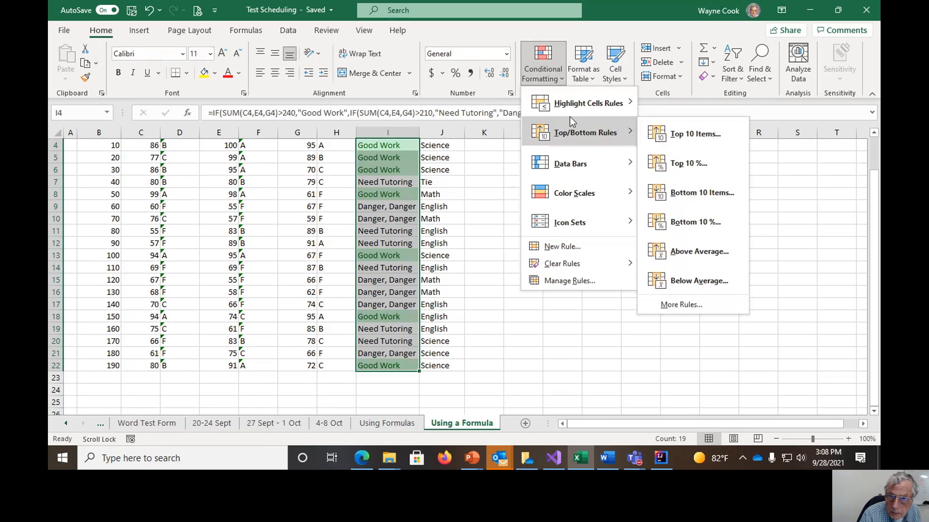
pyautogui.moveTo(573, 105)
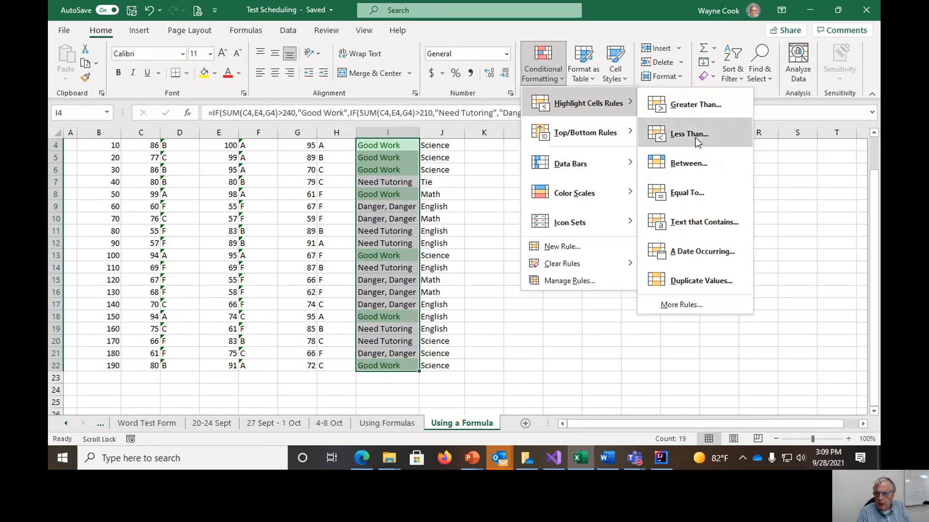
pyautogui.click(677, 192)
pyautogui.click(517, 381)
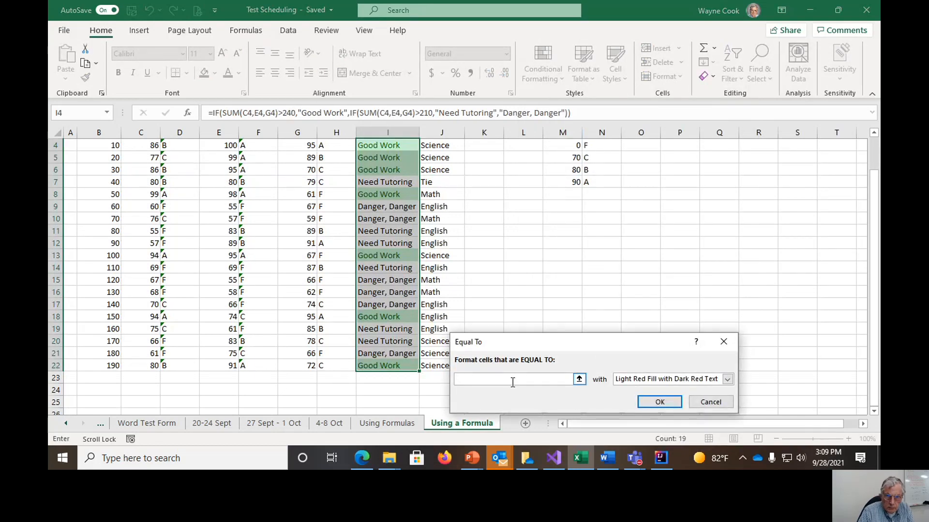
pyautogui.write('Need Tutoring')
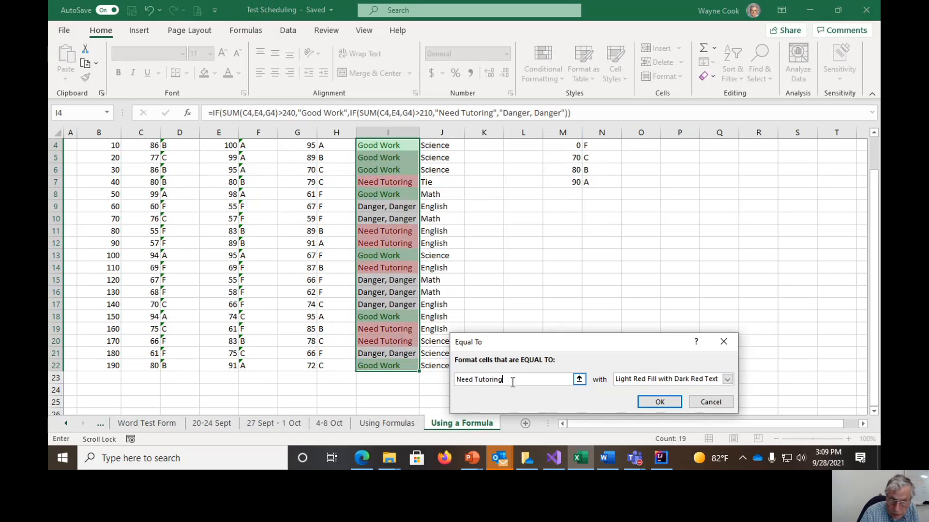
pyautogui.click(728, 378)
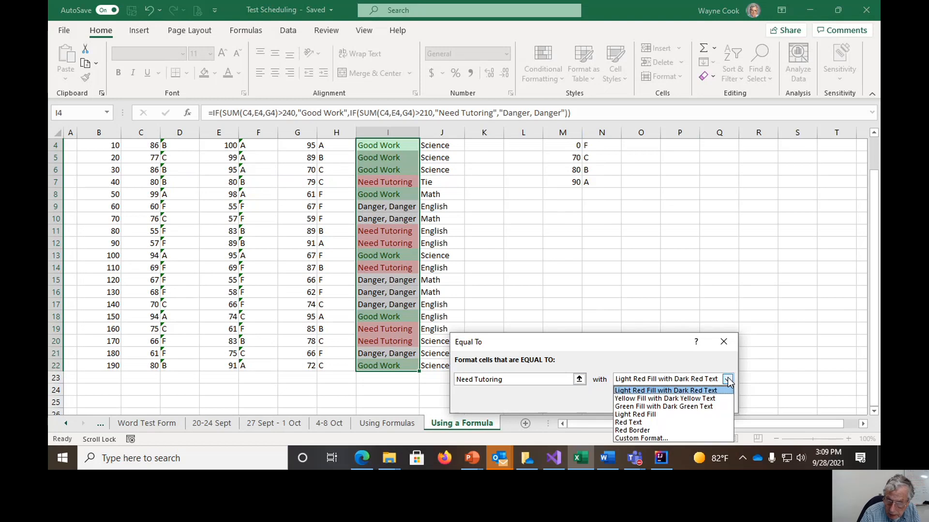
pyautogui.click(709, 401)
pyautogui.click(656, 400)
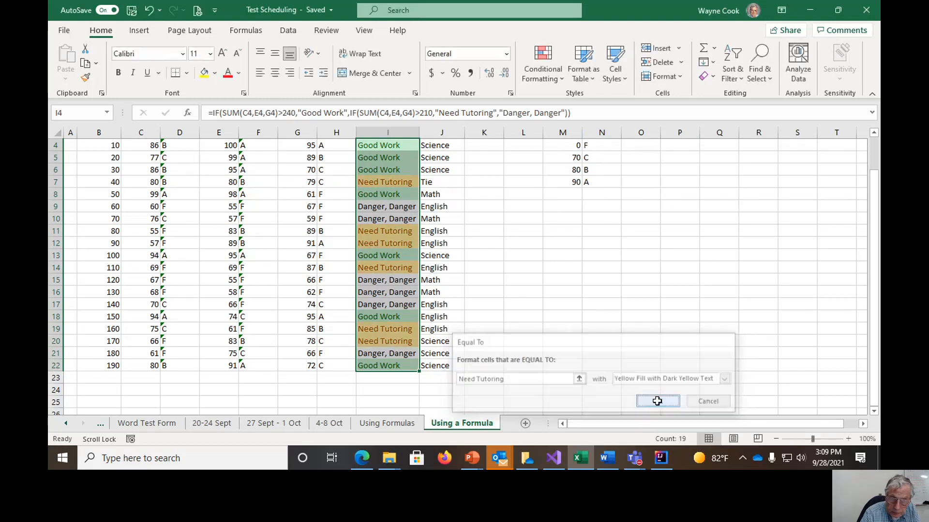
# Add an Equal To conditional formatting rule to I4:I22 that gives "Danger, Danger" cells Light Red Fill with Dark Red Text
pyautogui.click(559, 79)
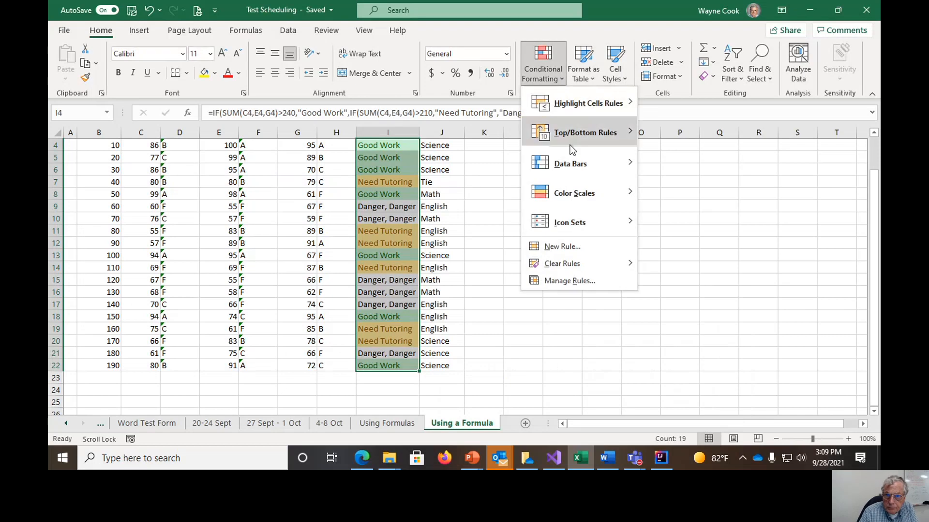
pyautogui.moveTo(572, 146)
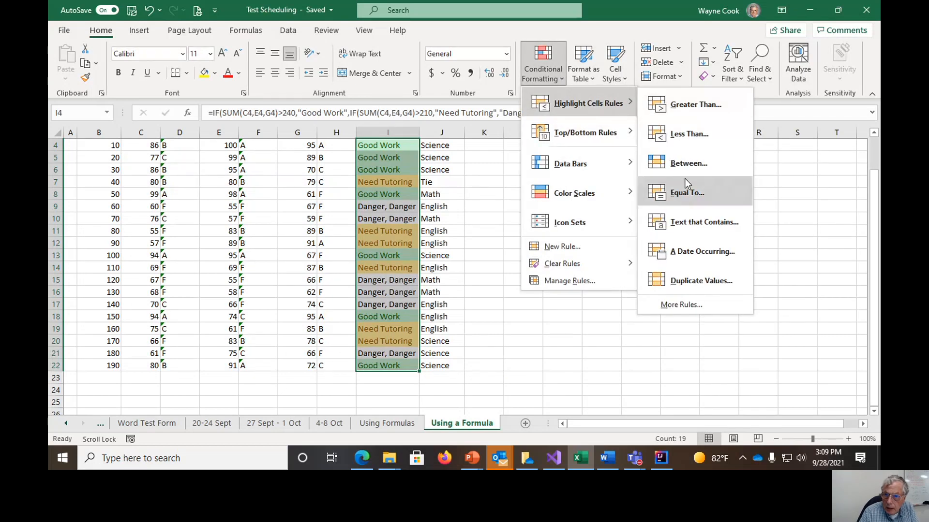
pyautogui.click(684, 192)
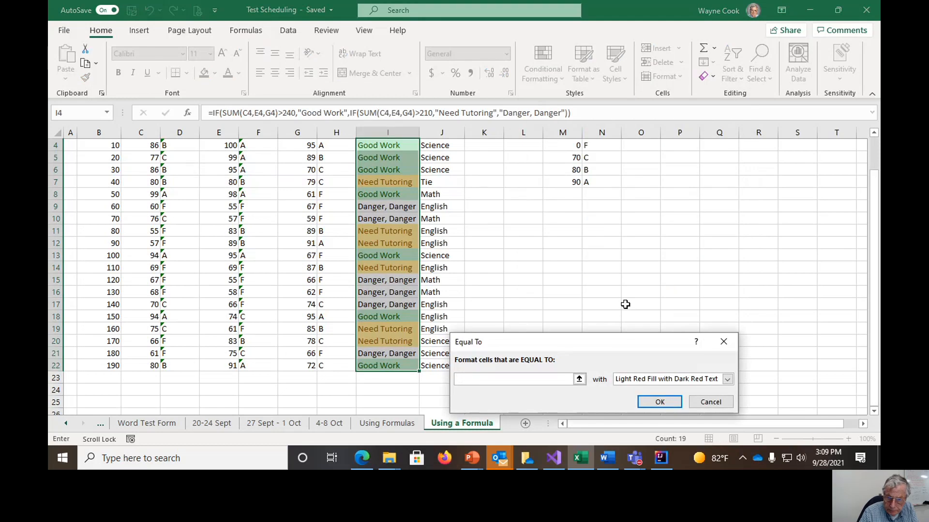
pyautogui.write('Danger')
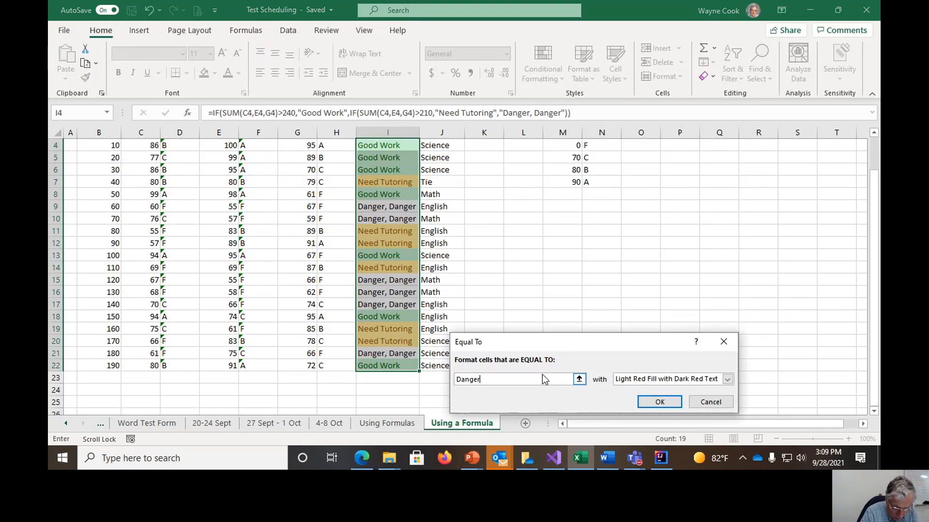
pyautogui.write(', ')
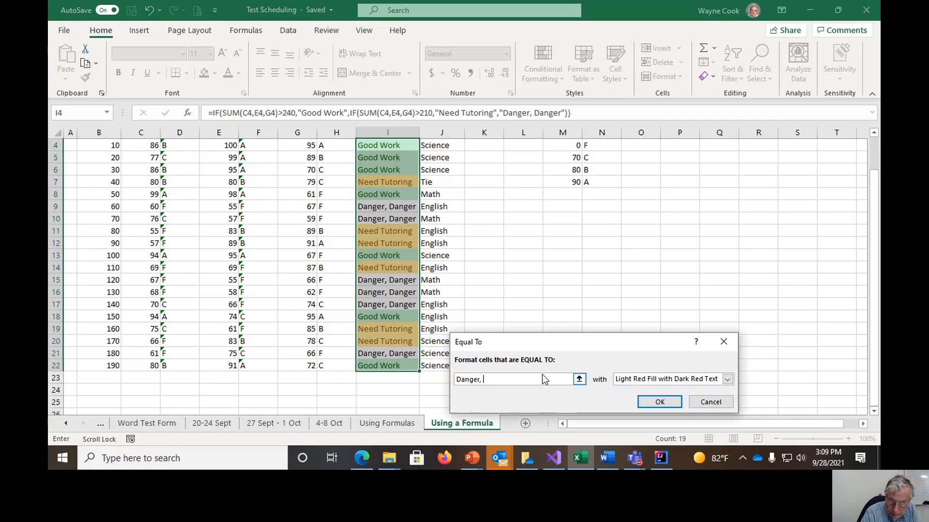
pyautogui.write('Danger')
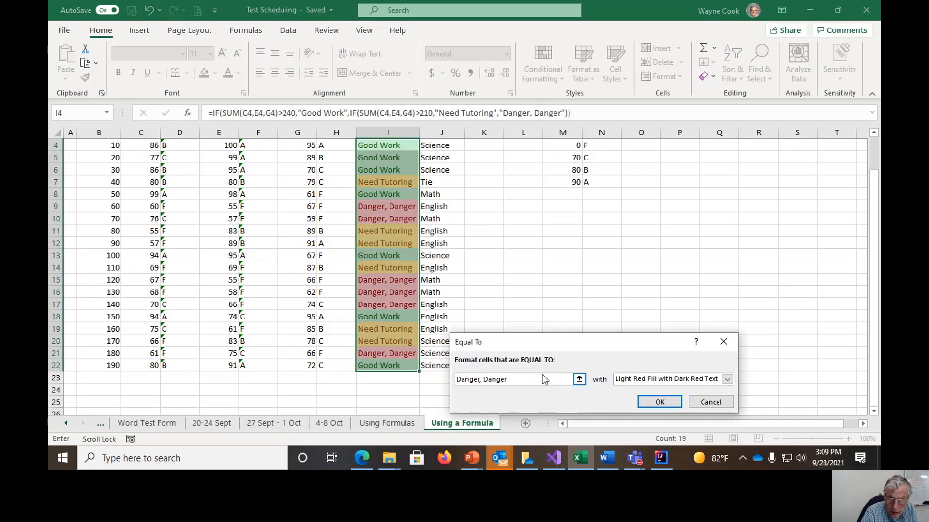
pyautogui.click(660, 403)
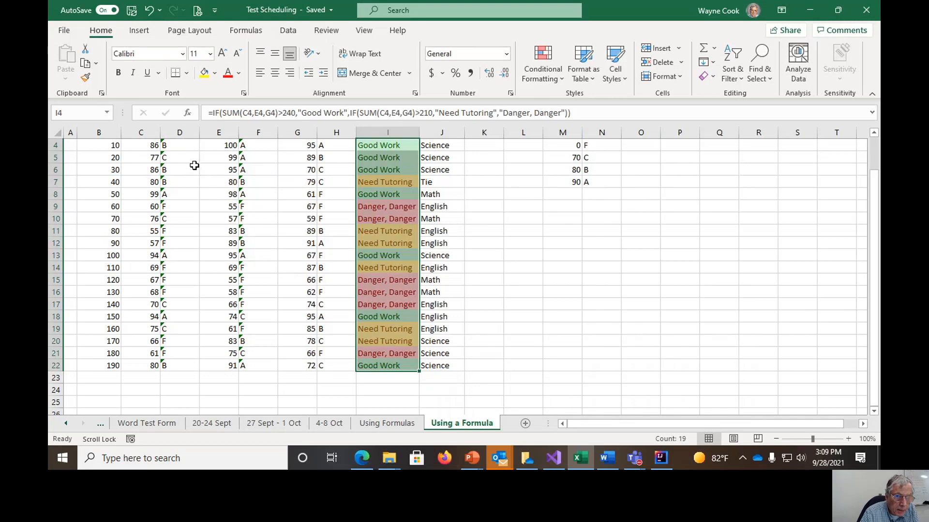
# Apply a green-yellow-red color scale to the scores in C4:C22, with green for the highest values
pyautogui.moveTo(140, 145); pyautogui.dragTo(138, 365)
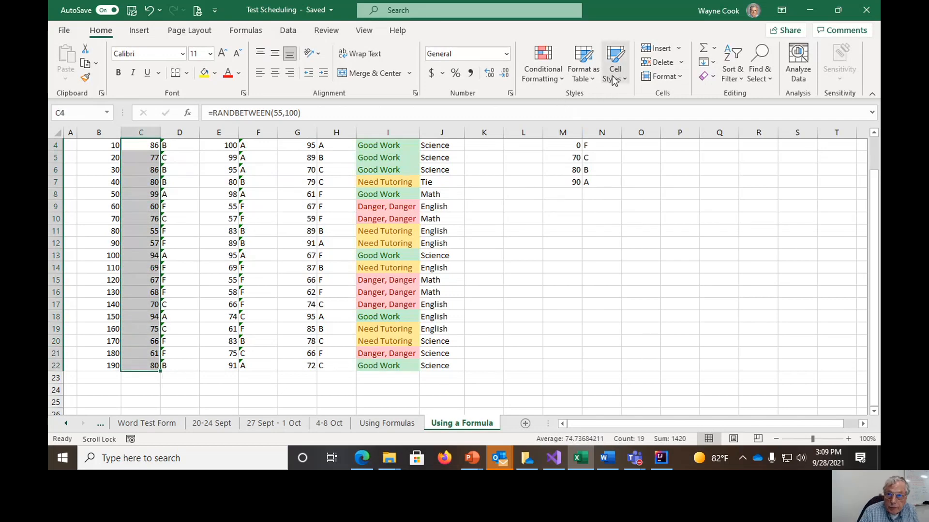
pyautogui.click(557, 79)
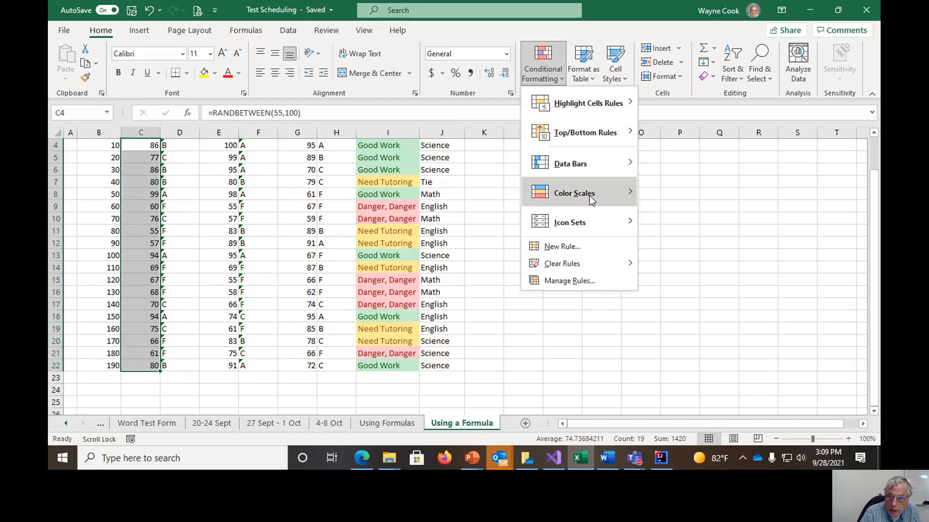
pyautogui.moveTo(589, 196)
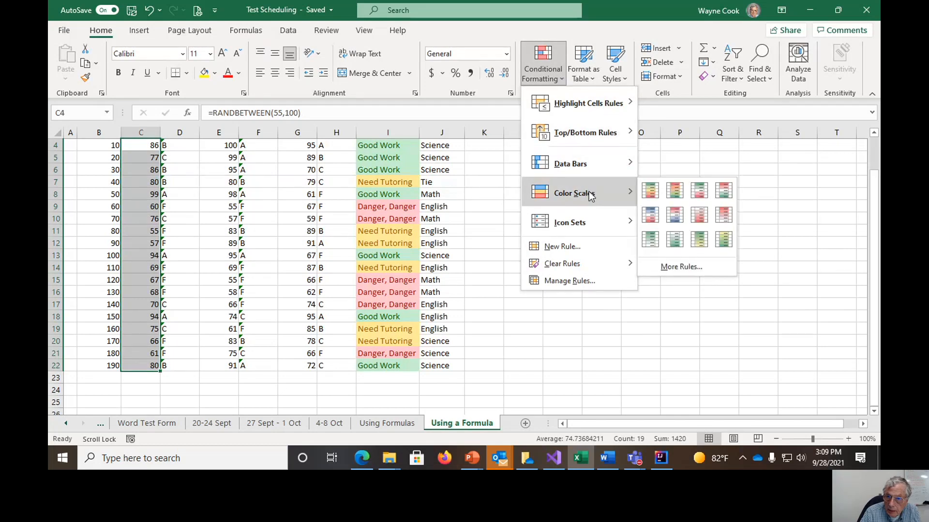
pyautogui.click(650, 192)
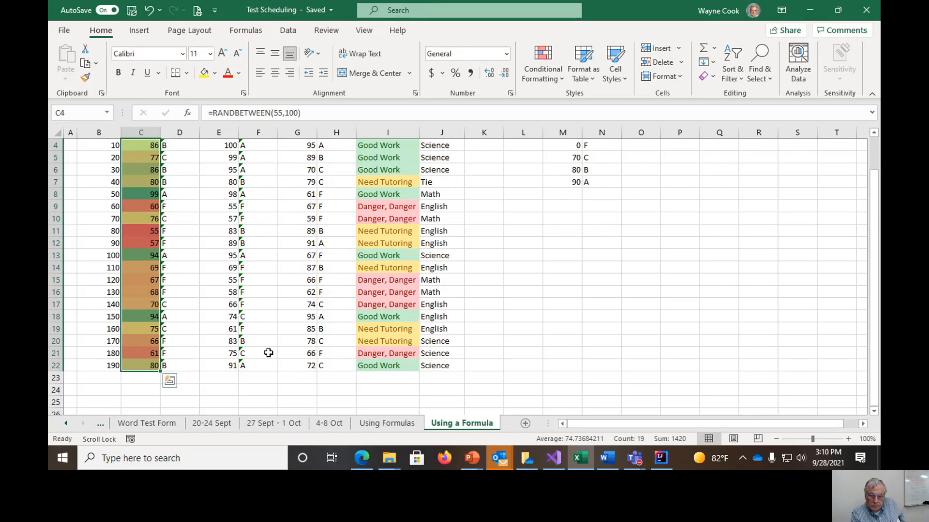
pyautogui.scroll(1, 452, 317)
pyautogui.scroll(1, 457, 307)
pyautogui.scroll(-1, 466, 296)
pyautogui.scroll(1, 468, 296)
pyautogui.scroll(-2, 472, 280)
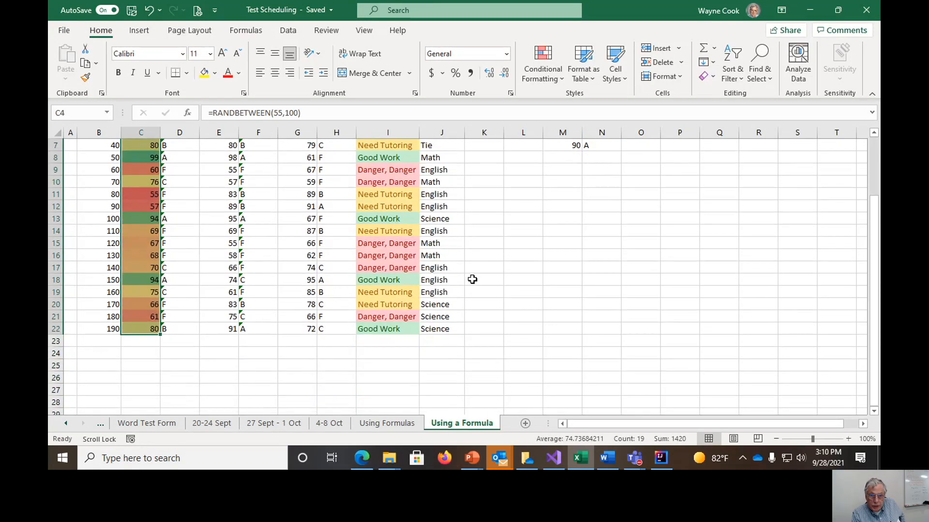
pyautogui.scroll(1, 471, 280)
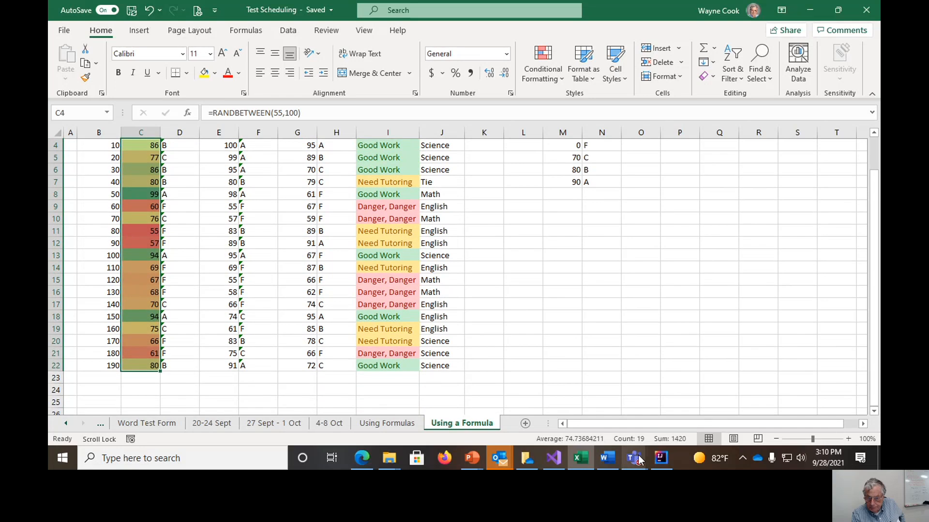
# Switch to the "Using Simple Excel Formulas" meeting in Microsoft Teams and leave it
pyautogui.click(632, 457)
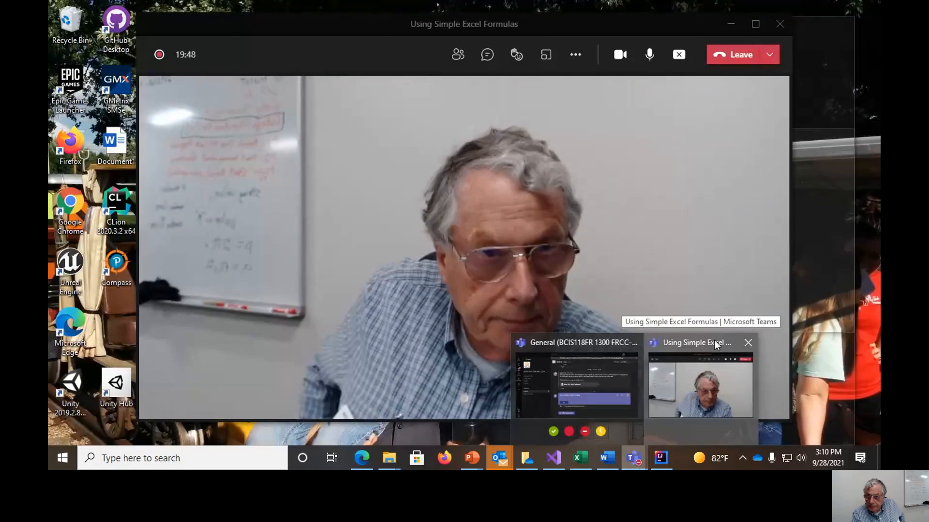
pyautogui.click(714, 340)
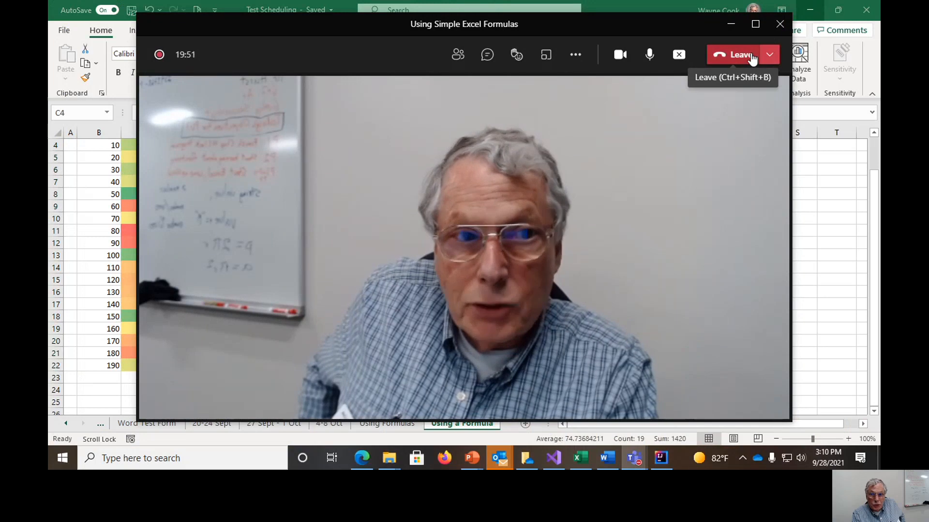
pyautogui.click(745, 54)
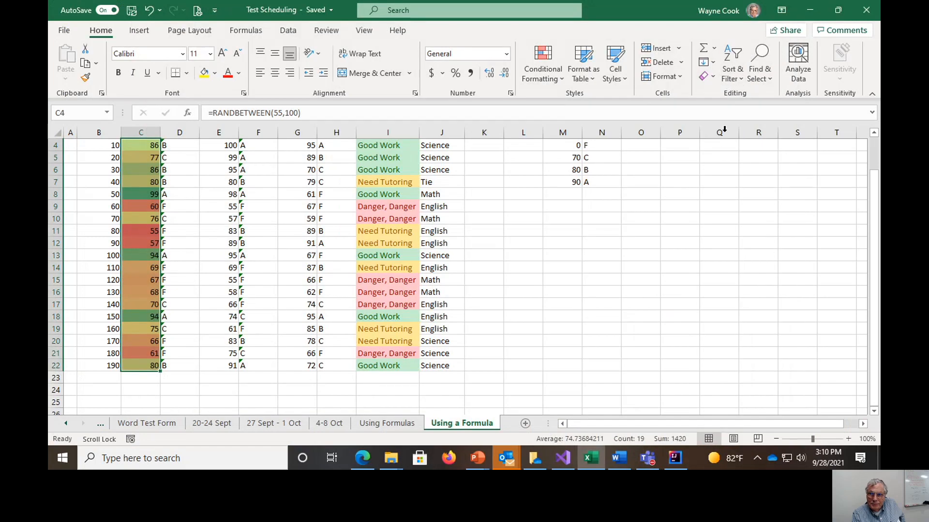